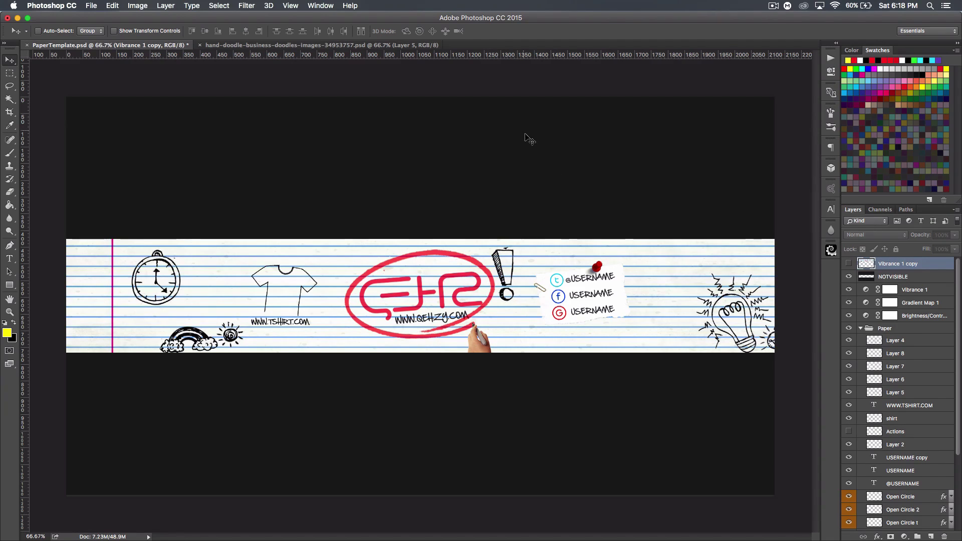
# Delete the Paper group's content layers from Layer 4 down to just above Layer 2 copy, and show the Vibrance 1 copy layer.
pyautogui.click(888, 341)
pyautogui.scroll(-5, 897, 401)
pyautogui.keyDown('shift'); pyautogui.click(905, 489); pyautogui.keyUp('shift')
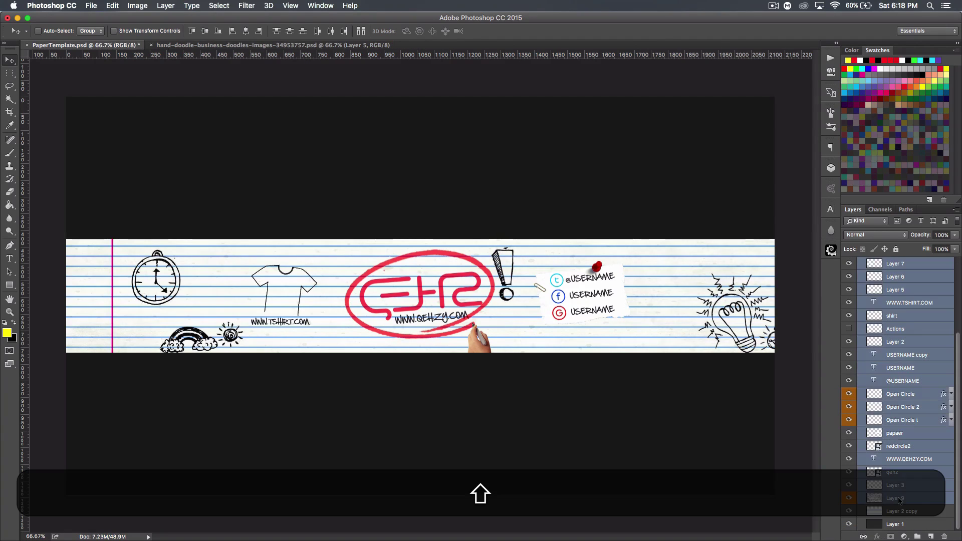
pyautogui.hotkey('shift', 'BackSpace')
pyautogui.click(849, 264)
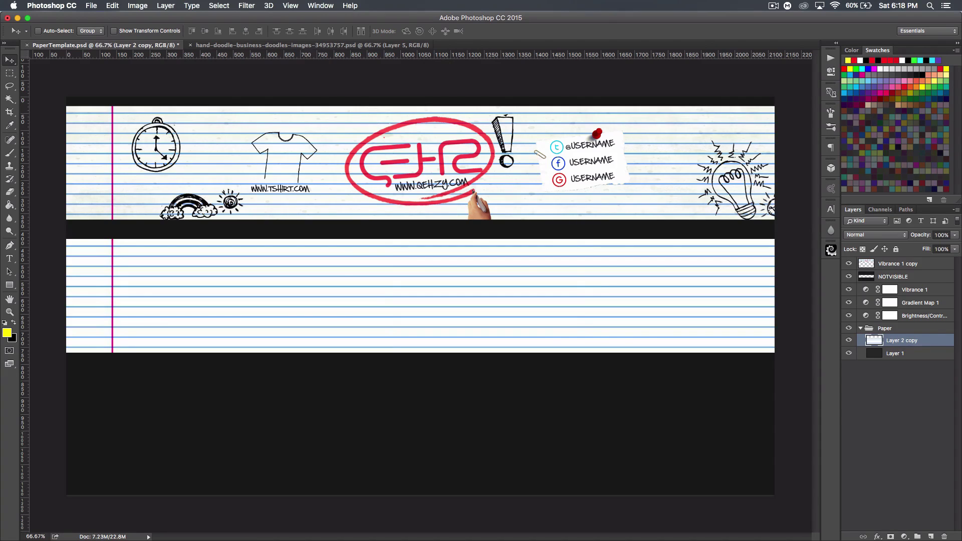
pyautogui.press('super+Tab')
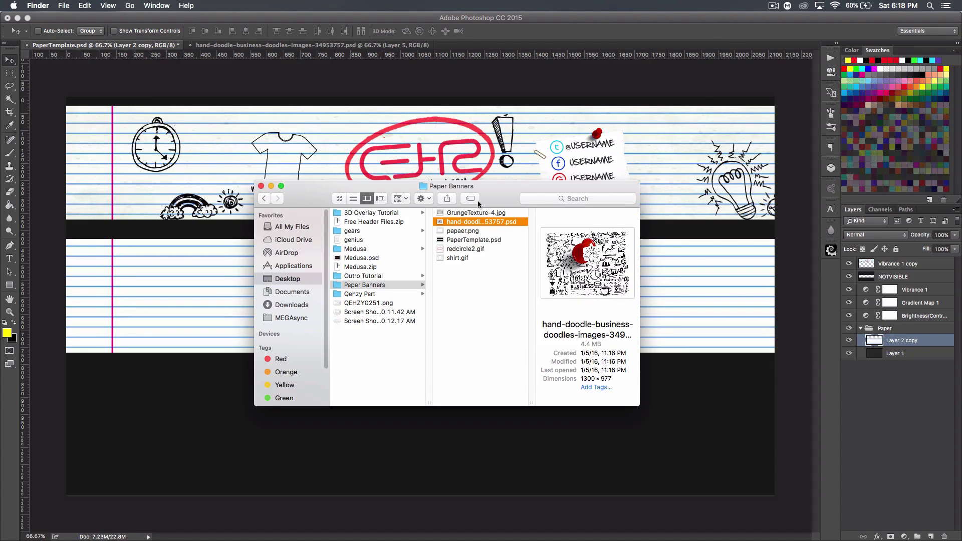
pyautogui.click(559, 20)
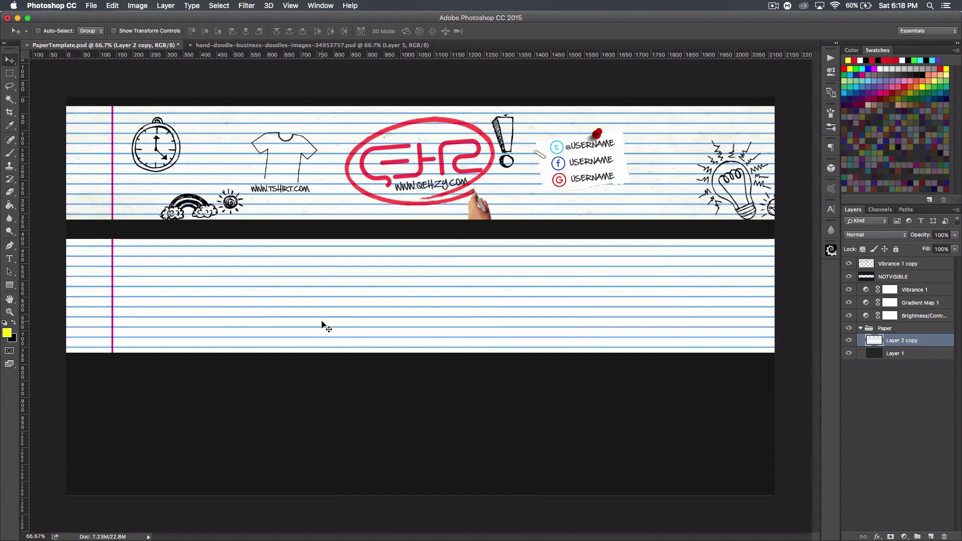
pyautogui.click(848, 341)
pyautogui.click(849, 340)
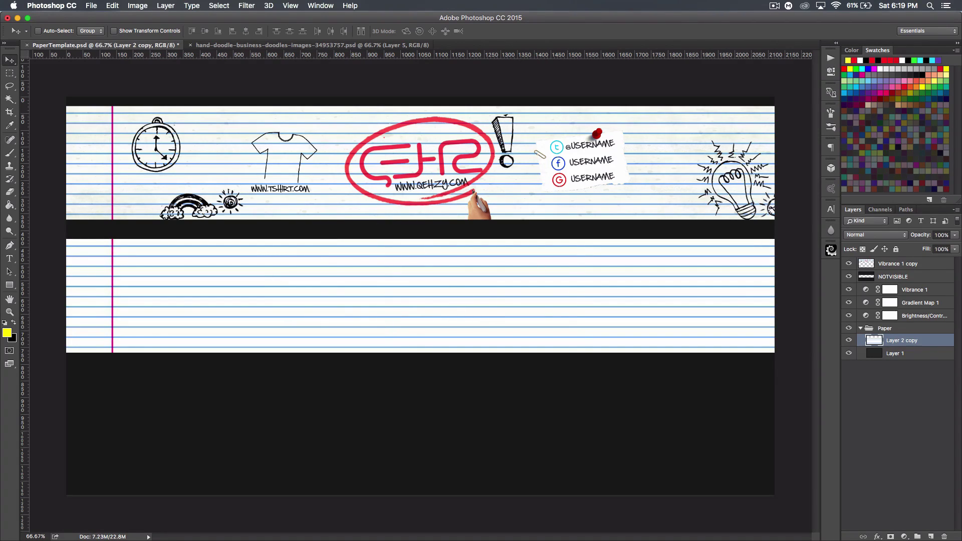
# Place GrungeTexture-4.jpg from the Paper Banners folder in Finder above Layer 2 copy and enlarge it to cover the banner's full width.
pyautogui.press('super+Tab')
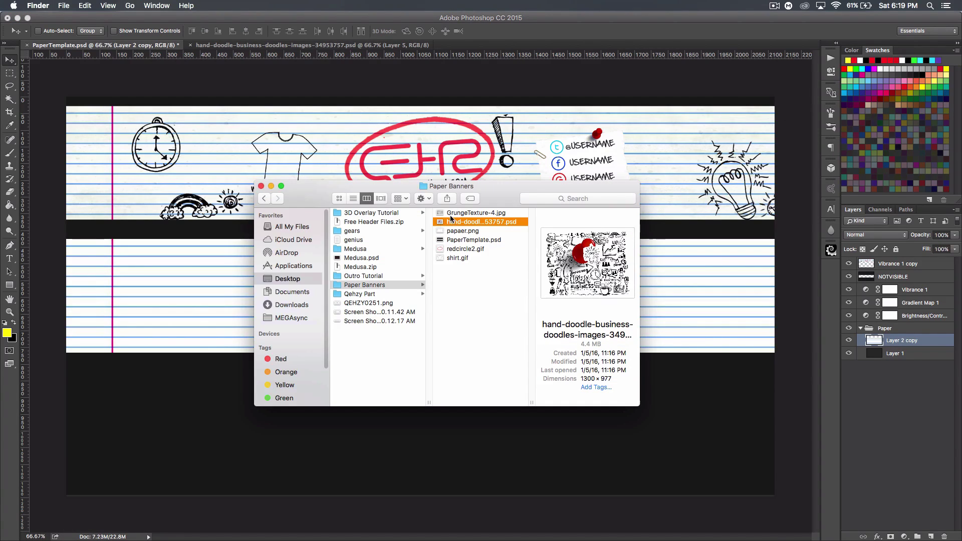
pyautogui.moveTo(460, 213); pyautogui.dragTo(698, 342)
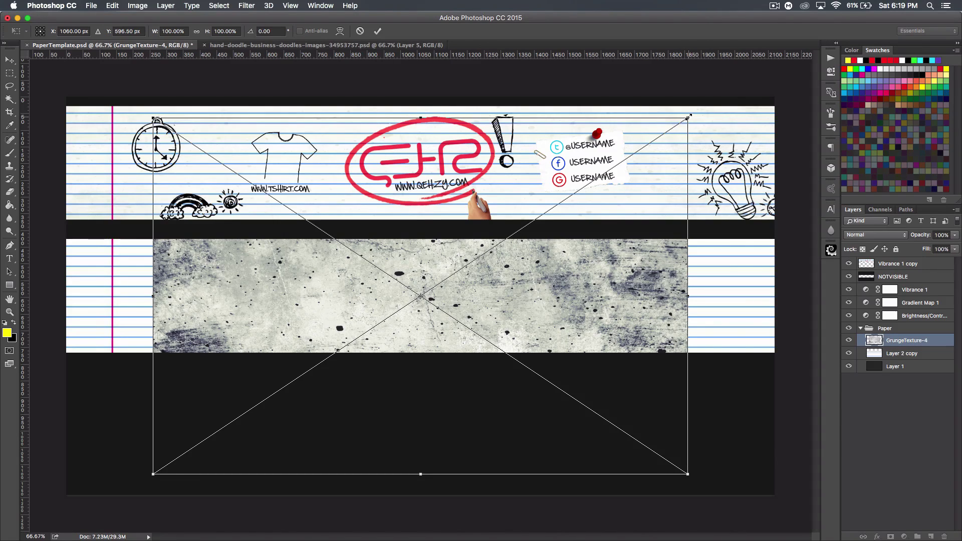
pyautogui.moveTo(689, 116); pyautogui.dragTo(776, 126)
pyautogui.moveTo(147, 122); pyautogui.dragTo(63, 92)
pyautogui.press('Return')
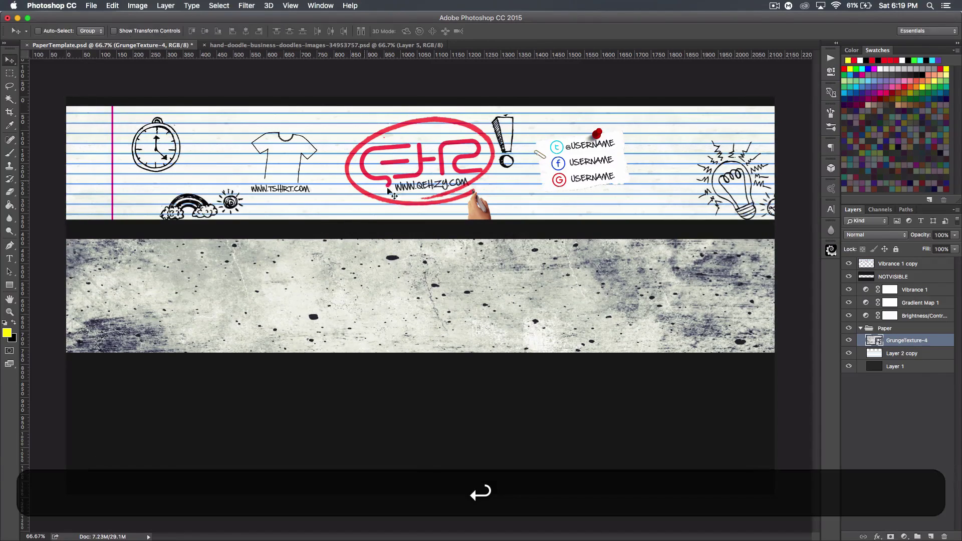
# Set the GrungeTexture-4 layer to the Darken blend mode at 5% opacity and rasterize it.
pyautogui.click(883, 235)
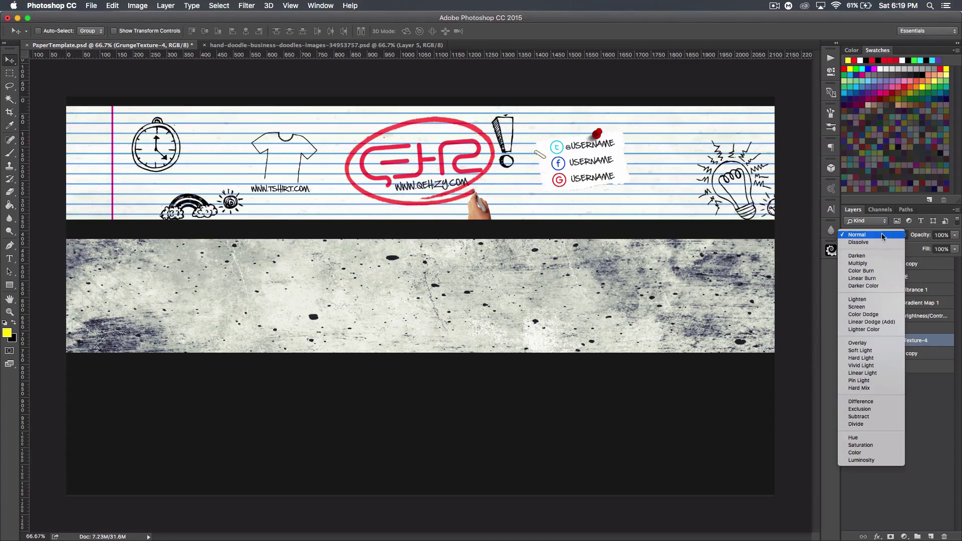
pyautogui.click(877, 259)
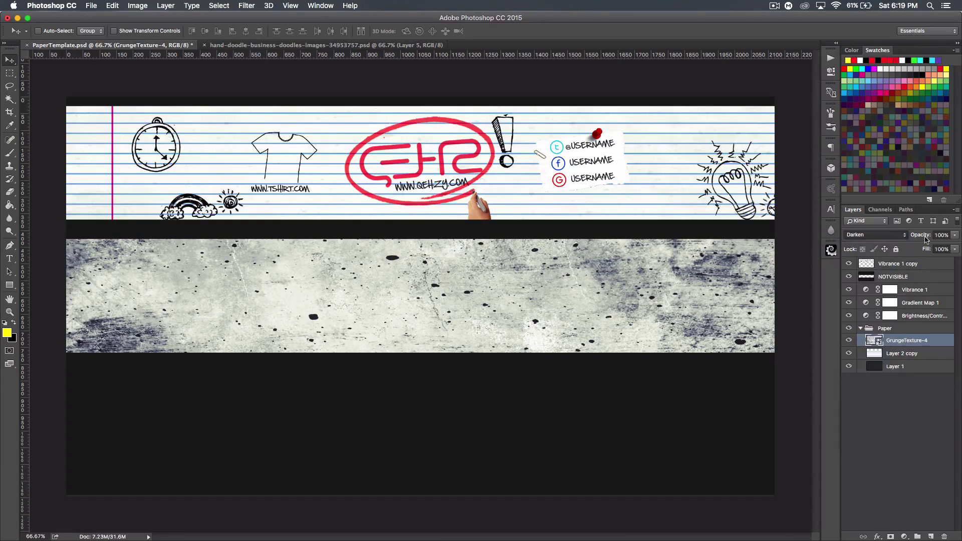
pyautogui.press('Tab')
pyautogui.write('0')
pyautogui.press('Return')
pyautogui.moveTo(868, 230); pyautogui.dragTo(871, 231)
pyautogui.click(793, 351)
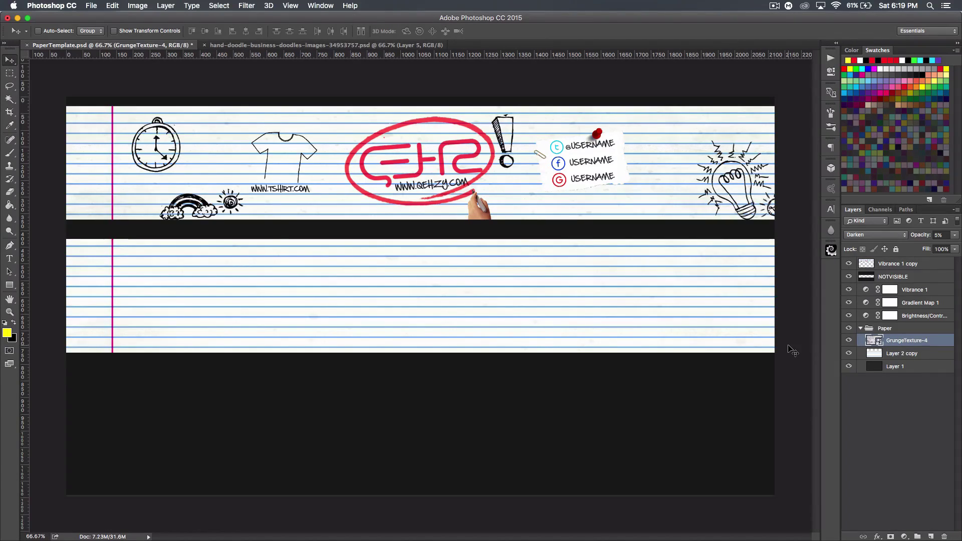
pyautogui.rightClick(900, 340)
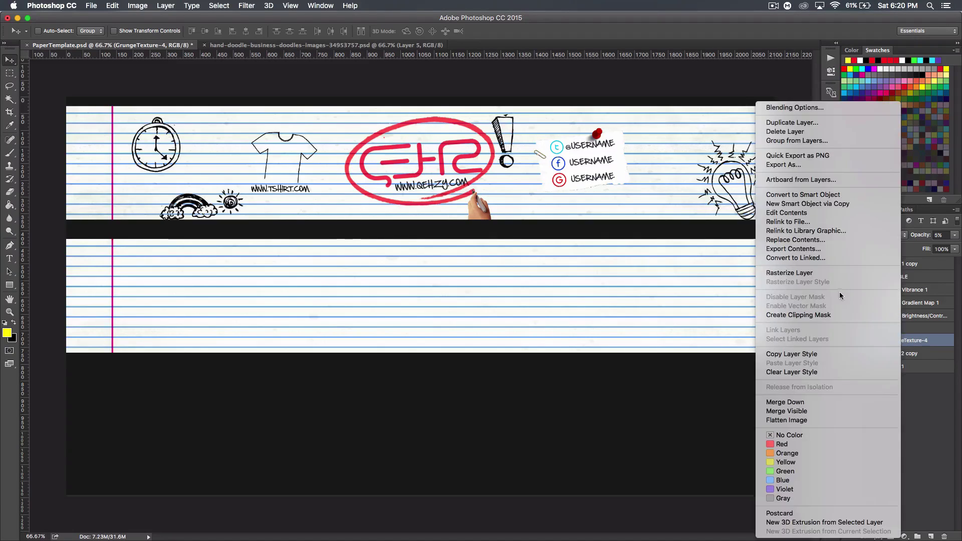
pyautogui.click(790, 273)
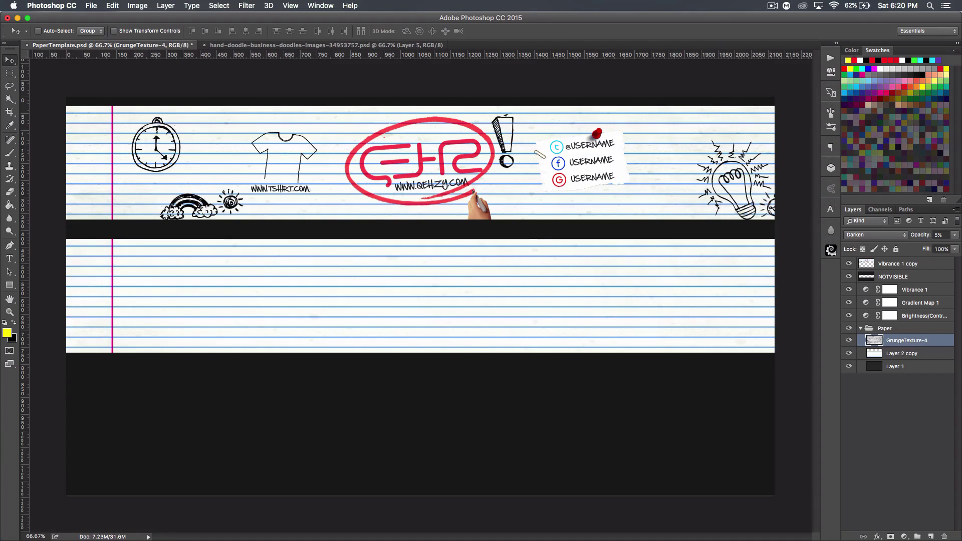
# Switch to Finder and place qehz.png from Documents > Graphic Design > Personal Stuff into the banner document.
pyautogui.press('super+Tab')
pyautogui.click(292, 292)
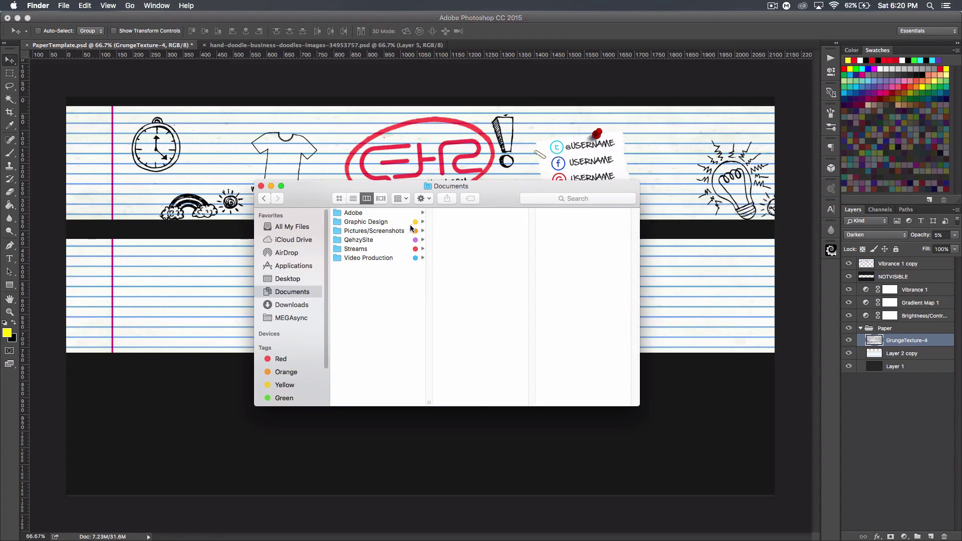
pyautogui.click(410, 224)
pyautogui.click(465, 312)
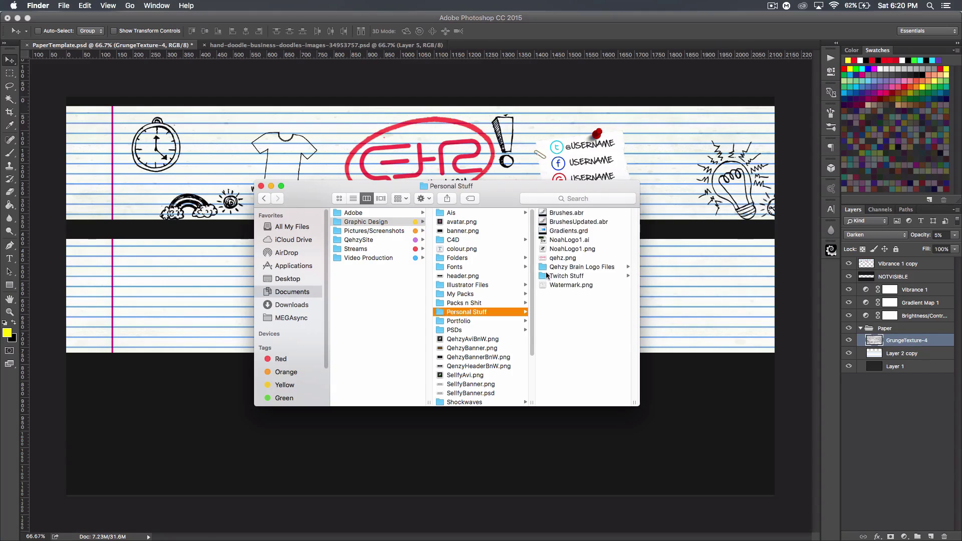
pyautogui.click(556, 258)
pyautogui.moveTo(478, 263); pyautogui.dragTo(483, 333)
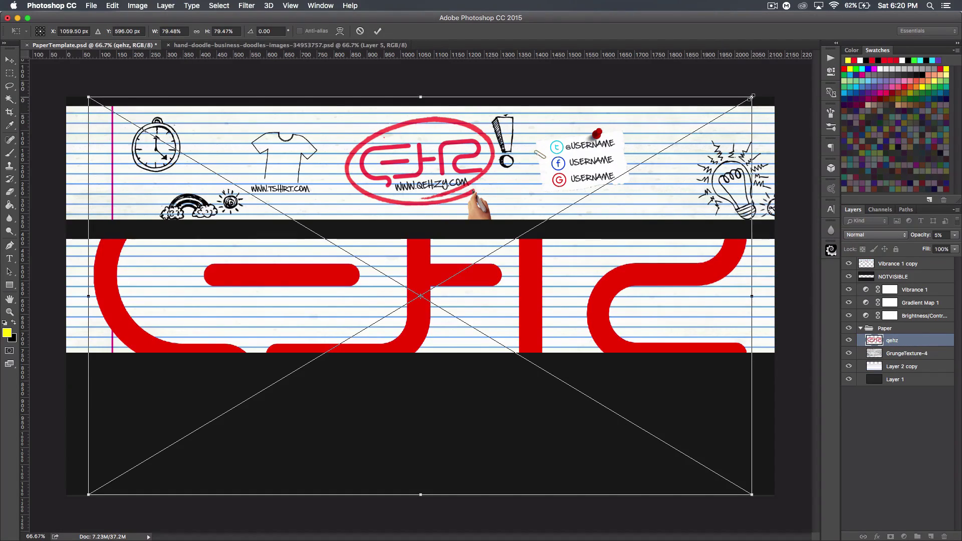
# Scale the placed logo to about 15% in the centre of the banner and rasterize its layer.
pyautogui.moveTo(754, 95); pyautogui.dragTo(476, 248)
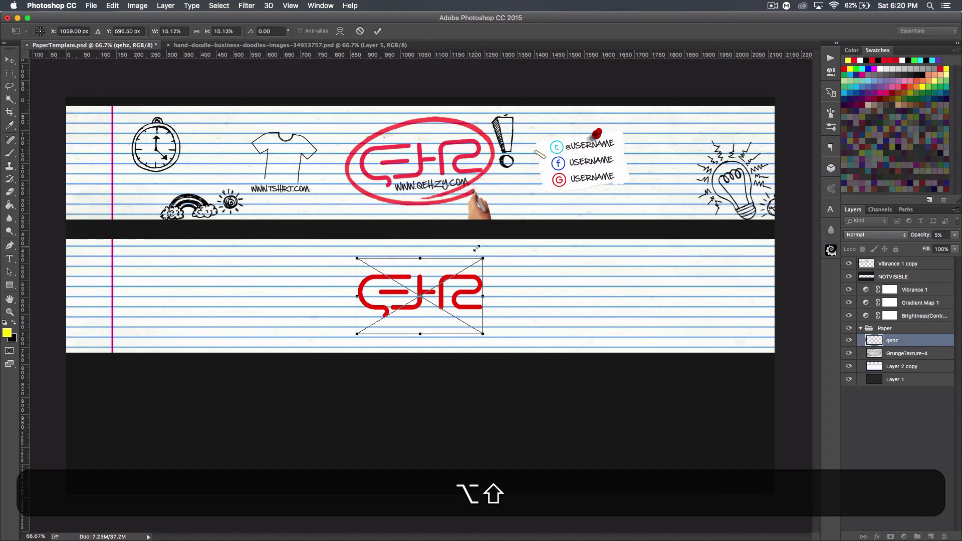
pyautogui.press('Return')
pyautogui.rightClick(908, 346)
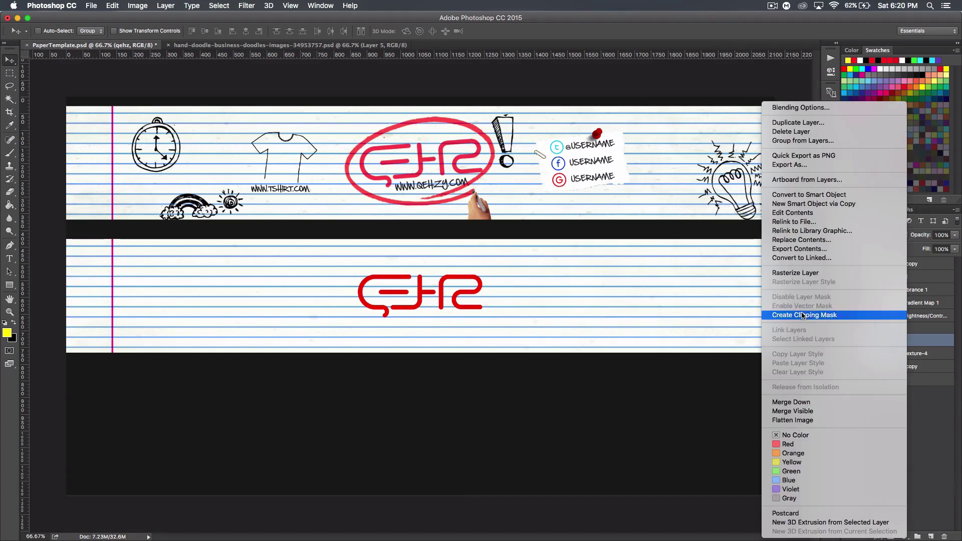
pyautogui.click(790, 272)
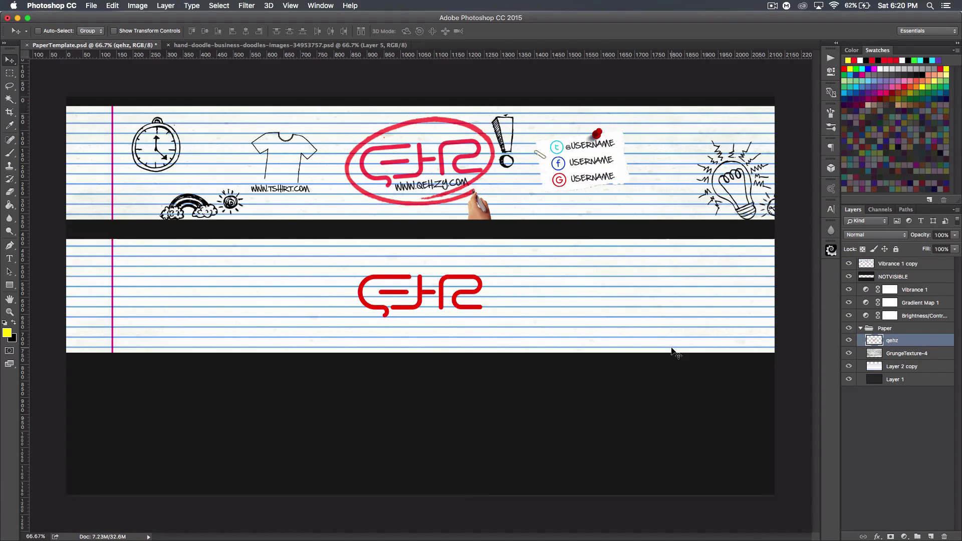
# Add a Color Overlay in red dc3737 to the qehz logo layer and copy the colour's hex code.
pyautogui.press('super')
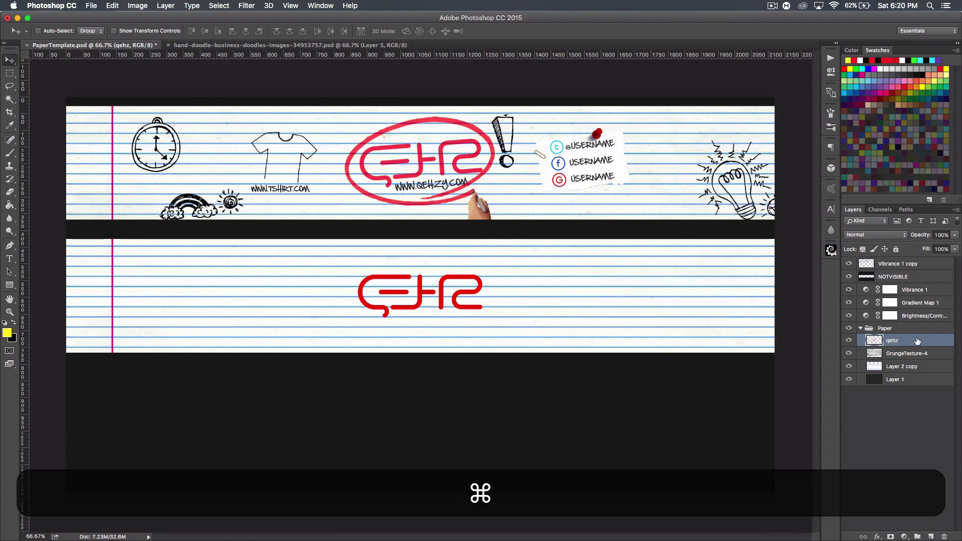
pyautogui.doubleClick(903, 340)
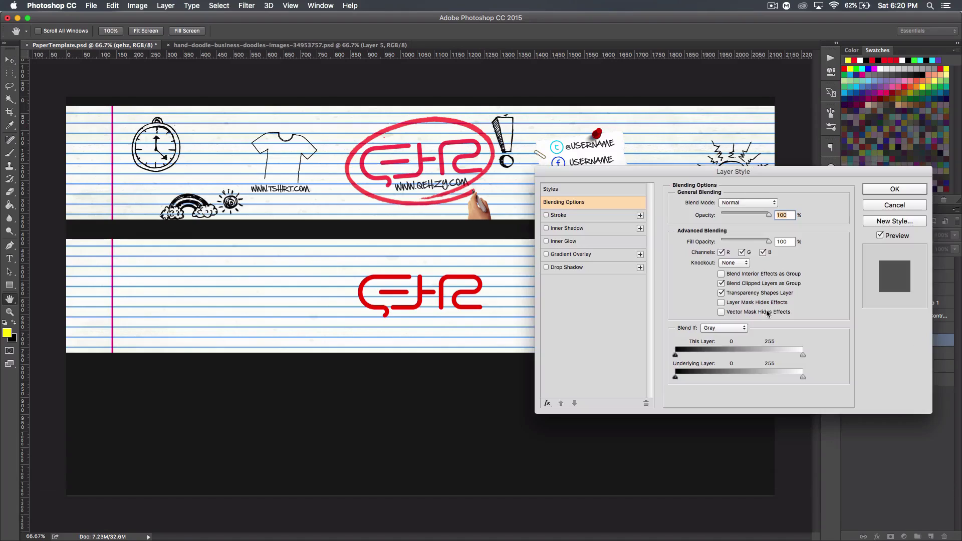
pyautogui.click(548, 403)
pyautogui.click(561, 463)
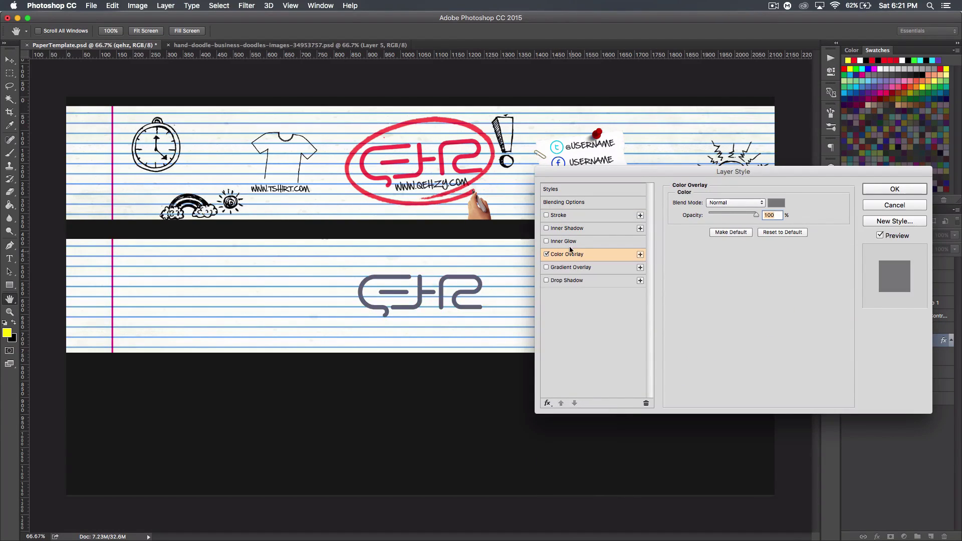
pyautogui.click(777, 203)
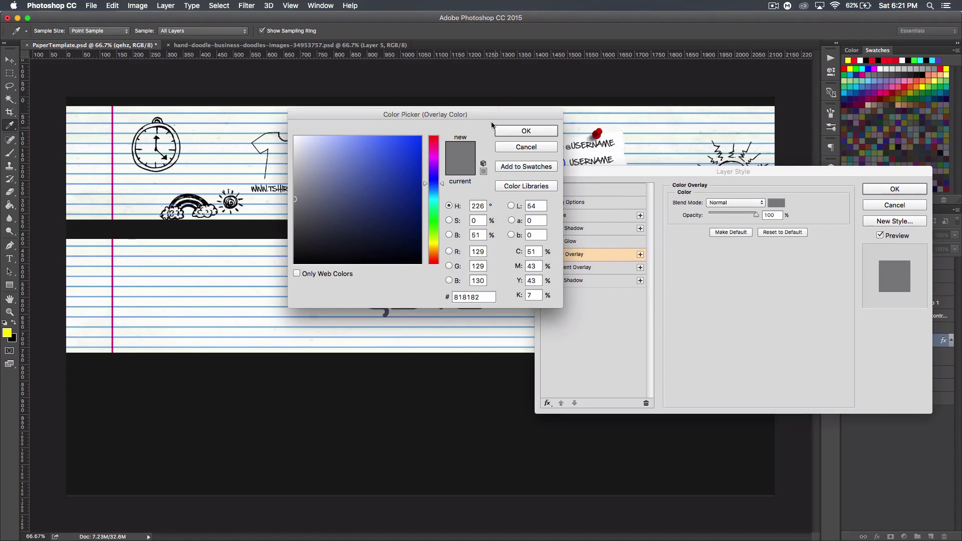
pyautogui.moveTo(436, 169)
pyautogui.mouseDown()
pyautogui.moveTo(436, 136)
pyautogui.moveTo(389, 154)
pyautogui.mouseUp()
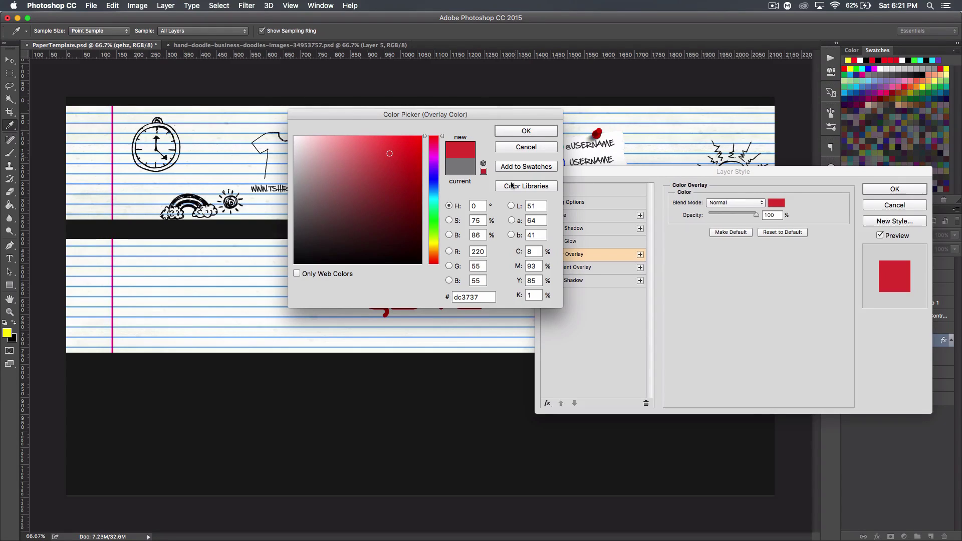
pyautogui.doubleClick(478, 298)
pyautogui.press('super+c')
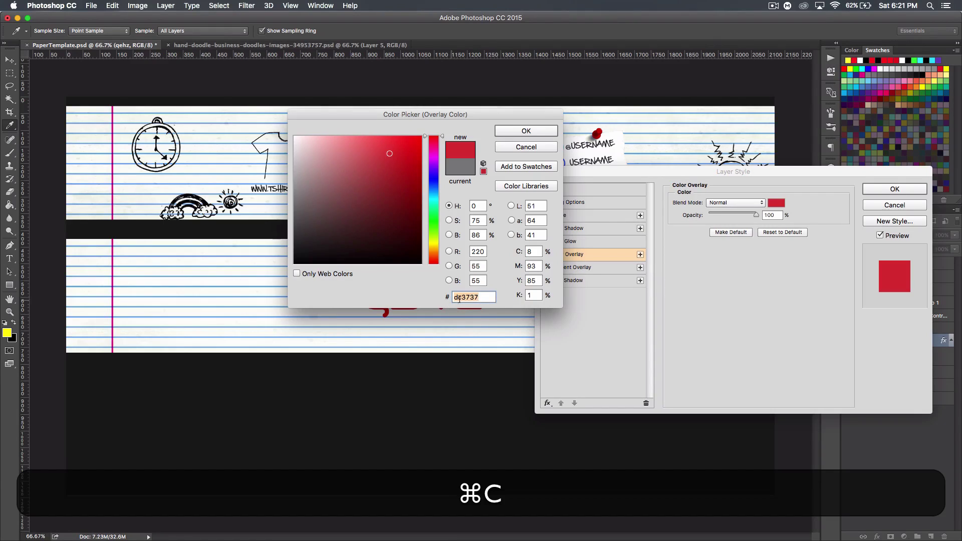
pyautogui.click(508, 130)
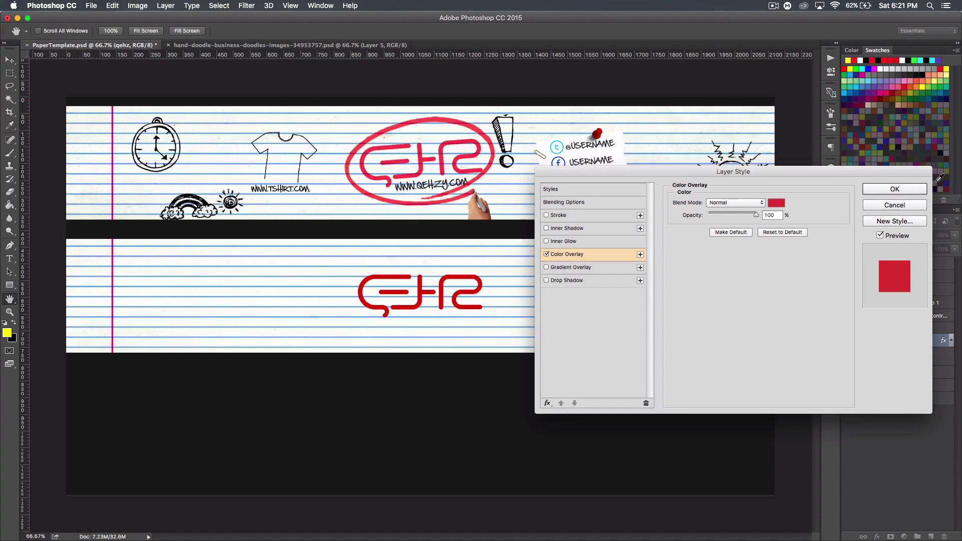
pyautogui.click(908, 188)
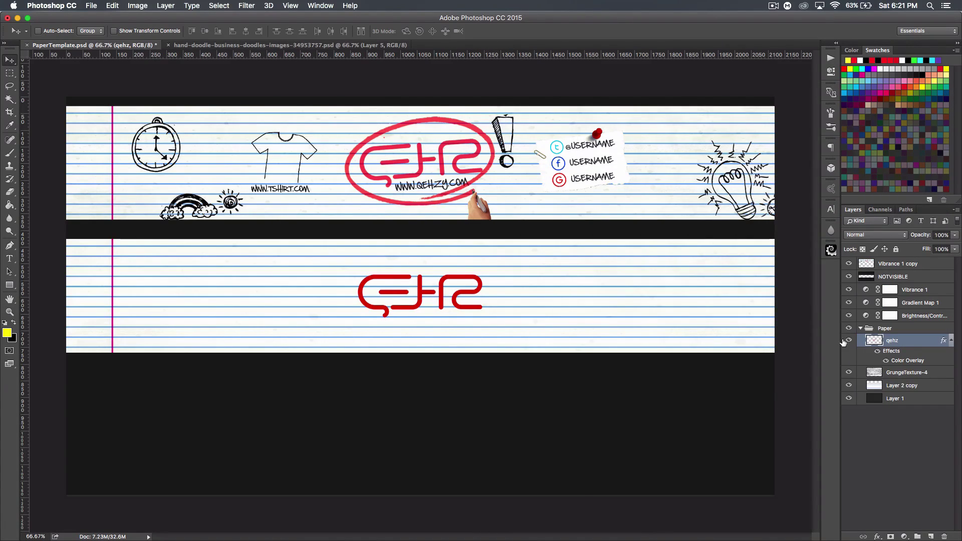
# Change the qehz layer's Color Overlay to the lighter red f16262, copy its hex code and collapse the layer's effects list.
pyautogui.doubleClick(890, 339)
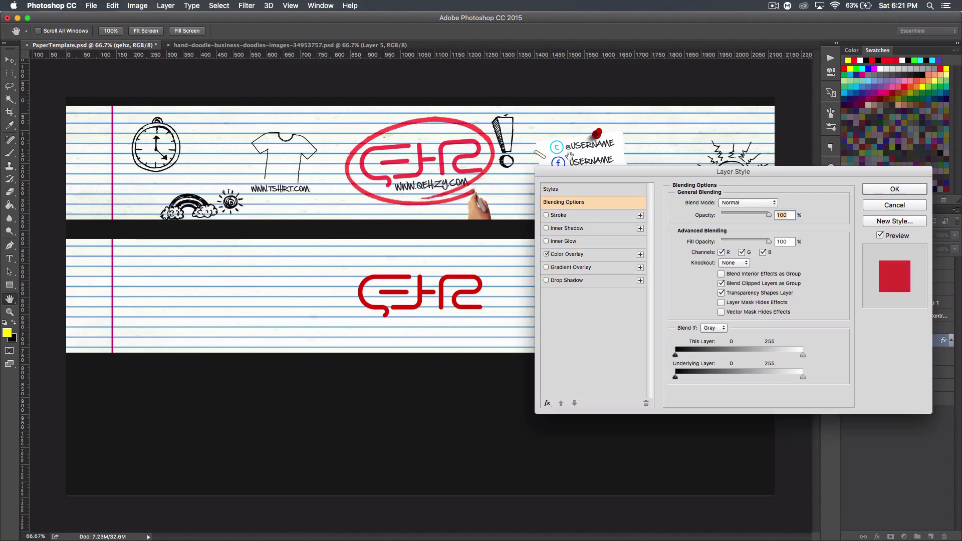
pyautogui.click(571, 254)
pyautogui.click(777, 203)
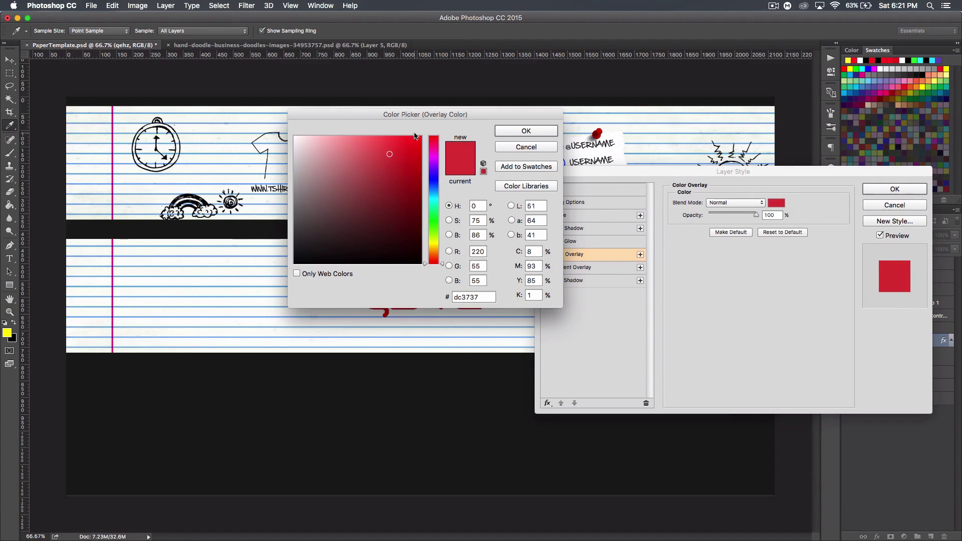
pyautogui.moveTo(416, 113); pyautogui.dragTo(655, 154)
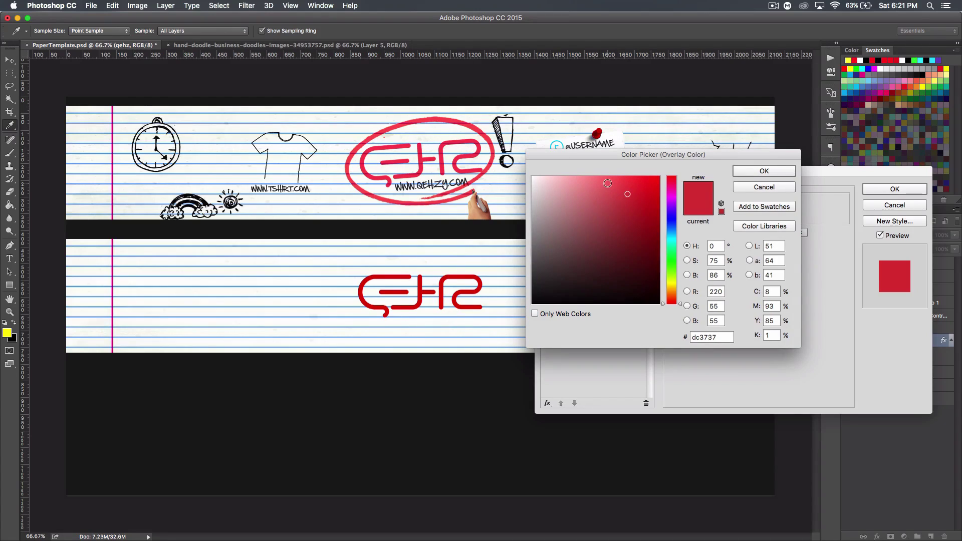
pyautogui.click(609, 184)
pyautogui.doubleClick(703, 338)
pyautogui.press('super+c')
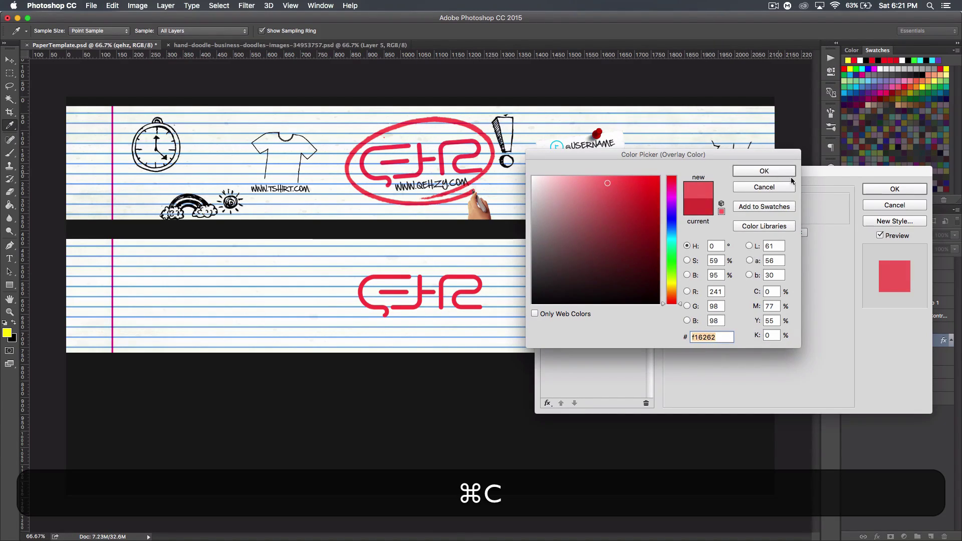
pyautogui.click(778, 172)
pyautogui.click(894, 189)
pyautogui.click(952, 340)
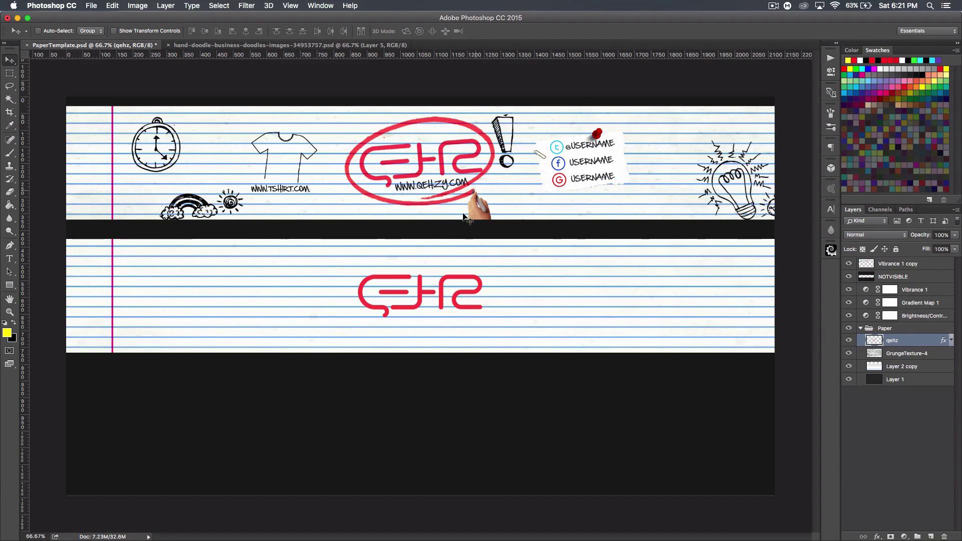
# Switch to Finder, place redcircle2.gif from Desktop > Paper Banners into the banner document and position the circle around the logo.
pyautogui.press('super+Tab')
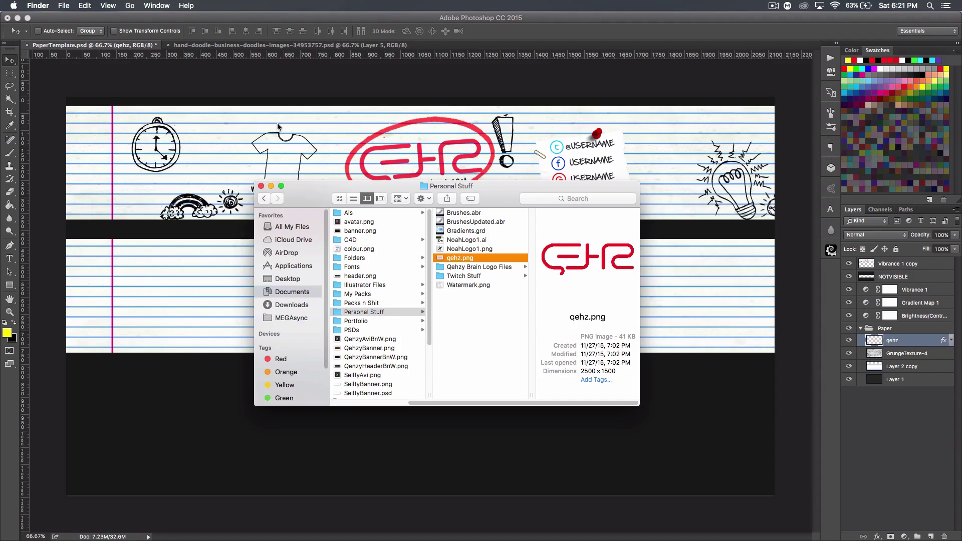
pyautogui.click(286, 279)
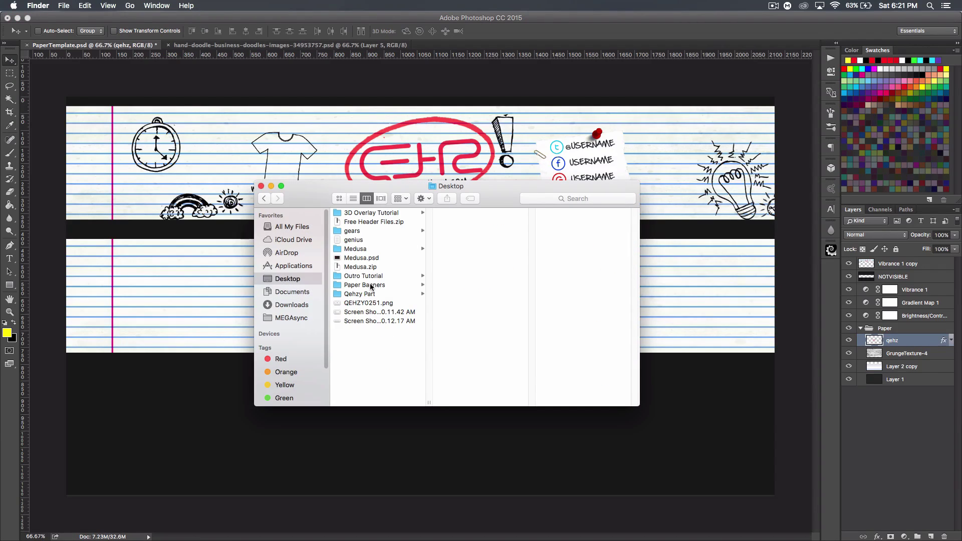
pyautogui.click(372, 286)
pyautogui.click(459, 250)
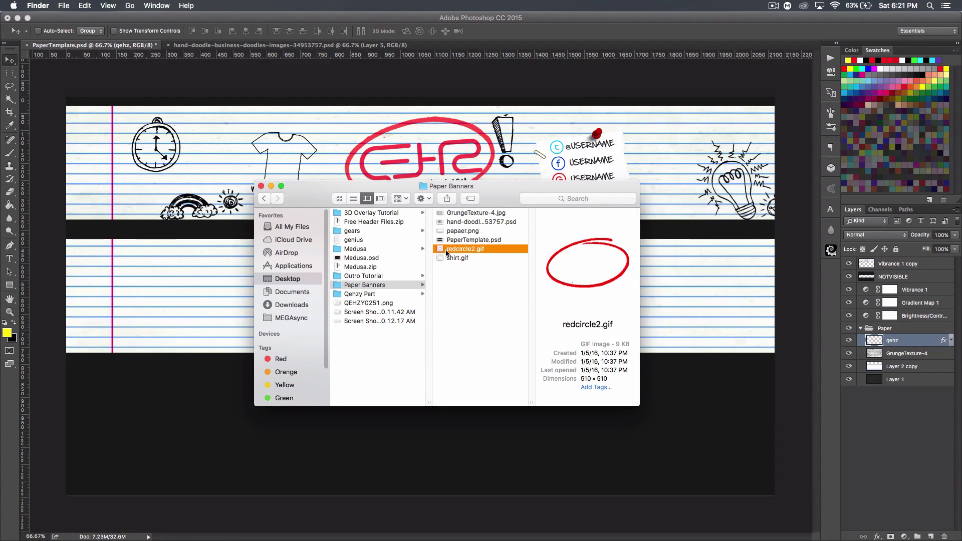
pyautogui.moveTo(465, 251); pyautogui.dragTo(500, 338)
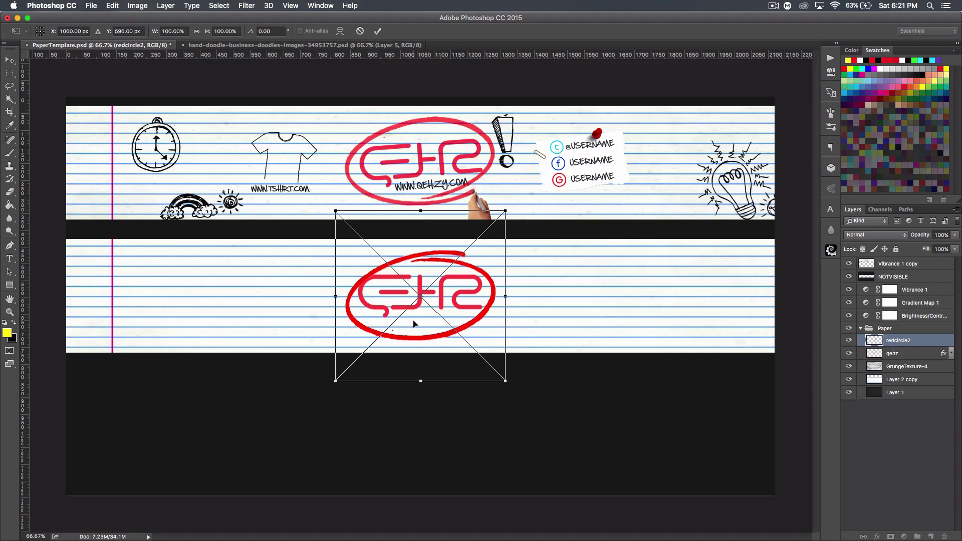
pyautogui.moveTo(446, 314); pyautogui.dragTo(445, 309)
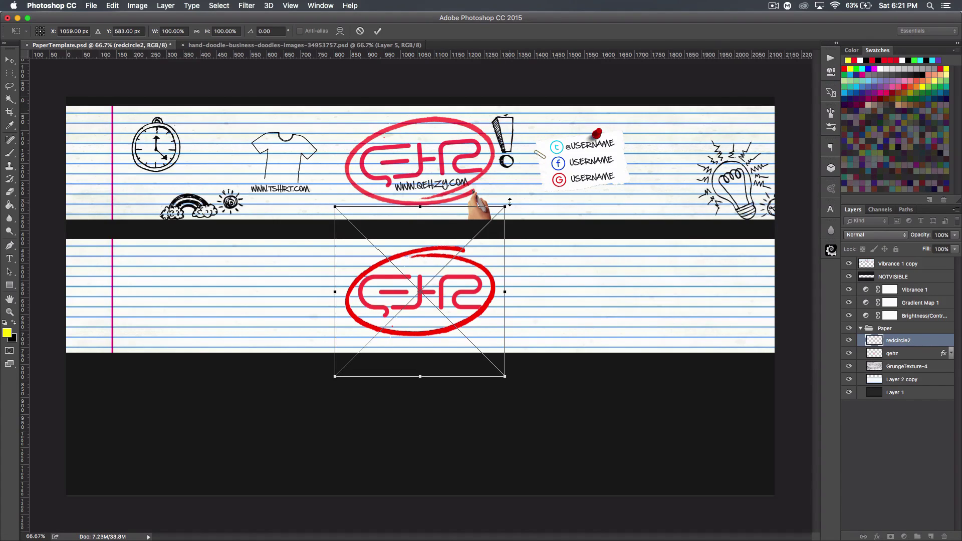
# Turn the red circle upside down, flip it horizontally with its angle at about 171°, and apply the transform.
pyautogui.moveTo(513, 204); pyautogui.dragTo(332, 358)
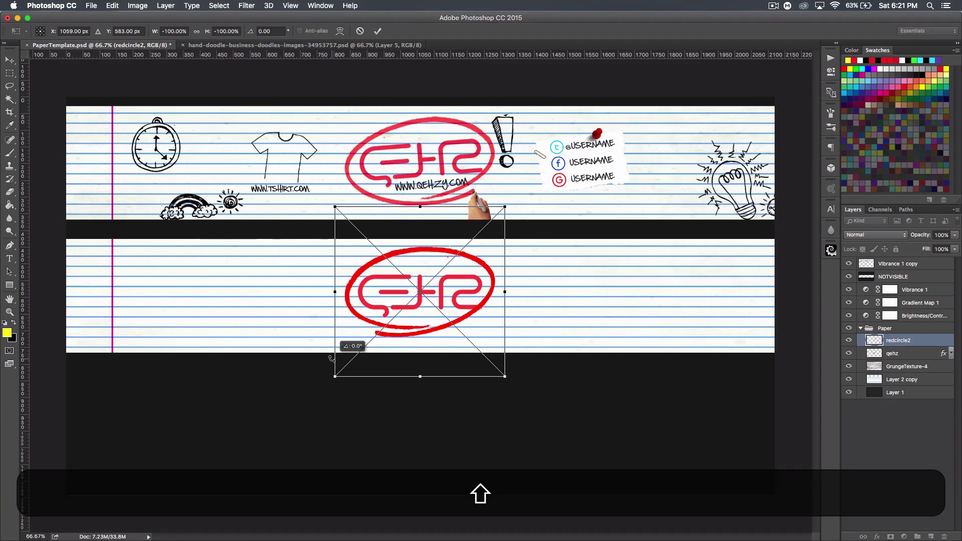
pyautogui.moveTo(332, 358); pyautogui.dragTo(327, 362)
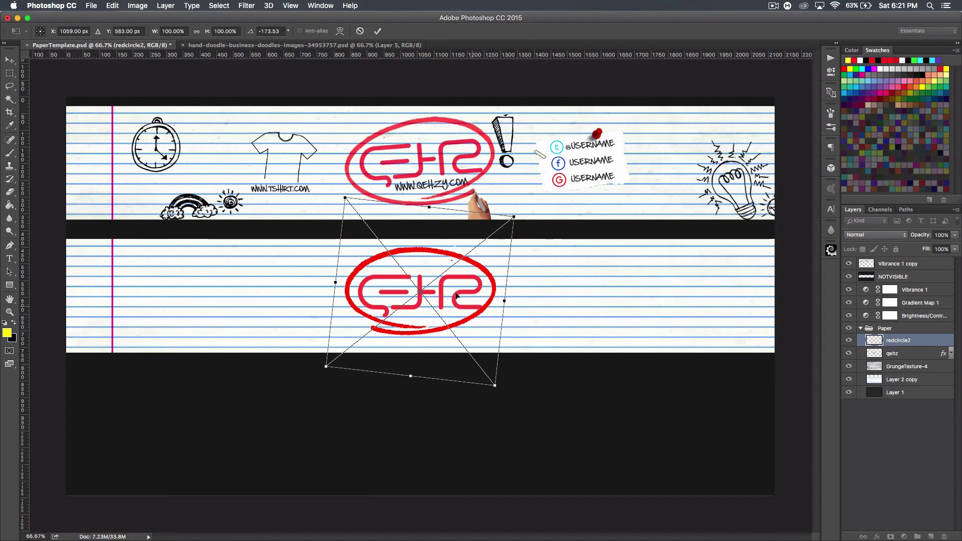
pyautogui.rightClick(481, 320)
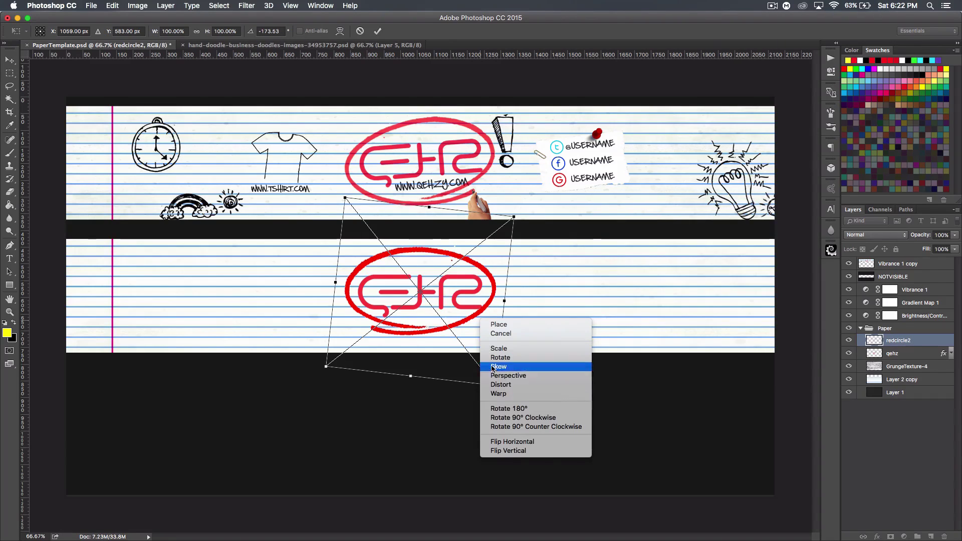
pyautogui.click(502, 443)
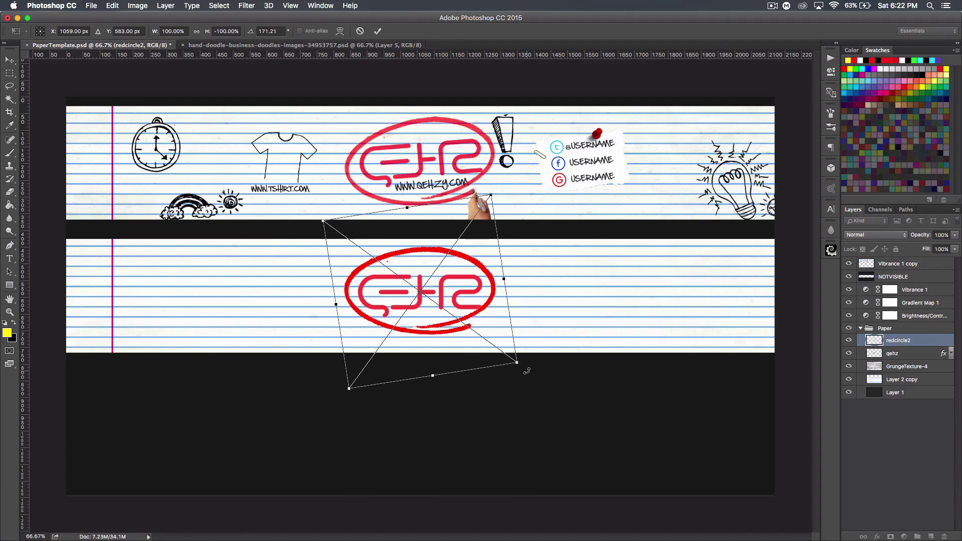
pyautogui.press('Return')
# Nudge the red circle five steps down and three steps right so it sits centred around the logo.
pyautogui.press('Down')
pyautogui.press('Down')
pyautogui.press('Down')
pyautogui.press('Down')
pyautogui.press('Down')
pyautogui.press('Right')
pyautogui.press('Right')
pyautogui.press('Right')
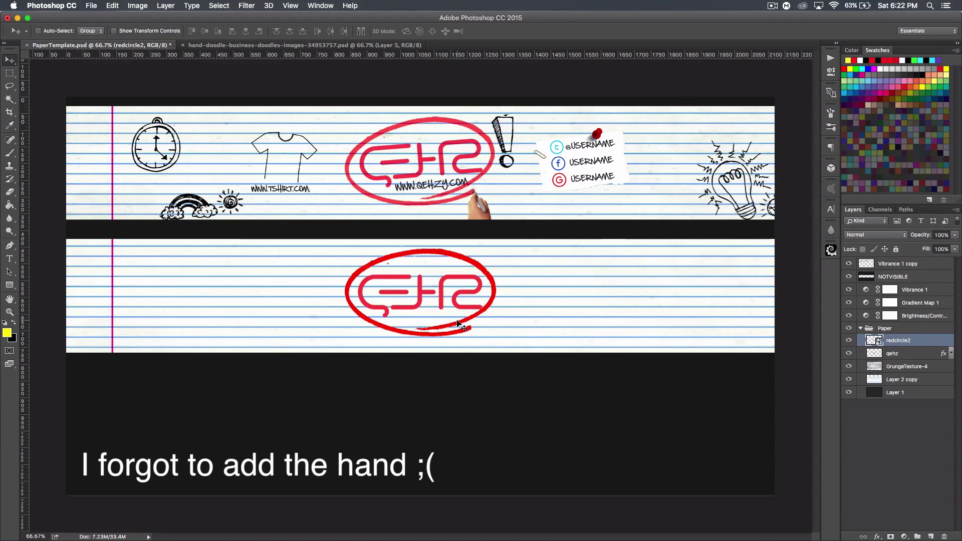
# Rasterize the redcircle2 layer and adjust its Hue/Saturation to Saturation -20 and Lightness +30.
pyautogui.rightClick(926, 346)
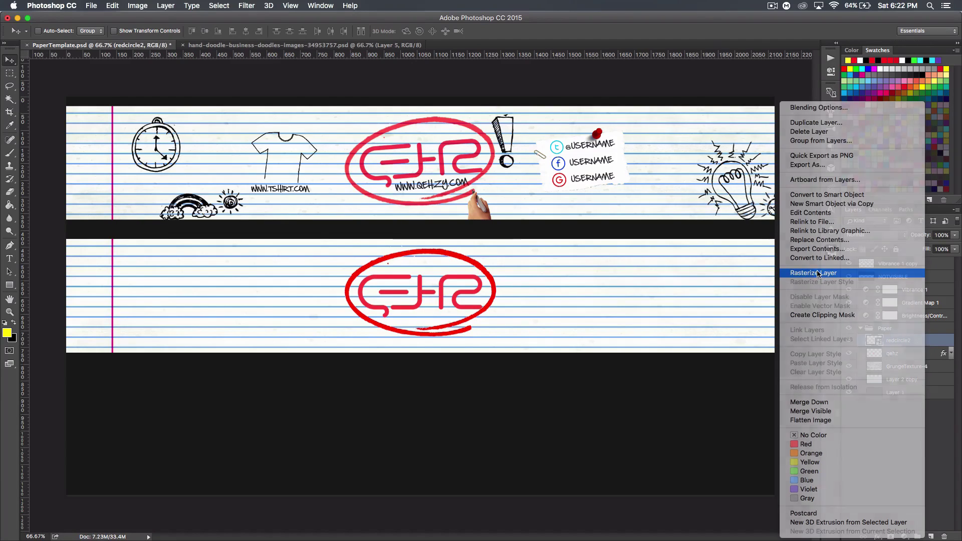
pyautogui.click(819, 273)
pyautogui.press('super+u')
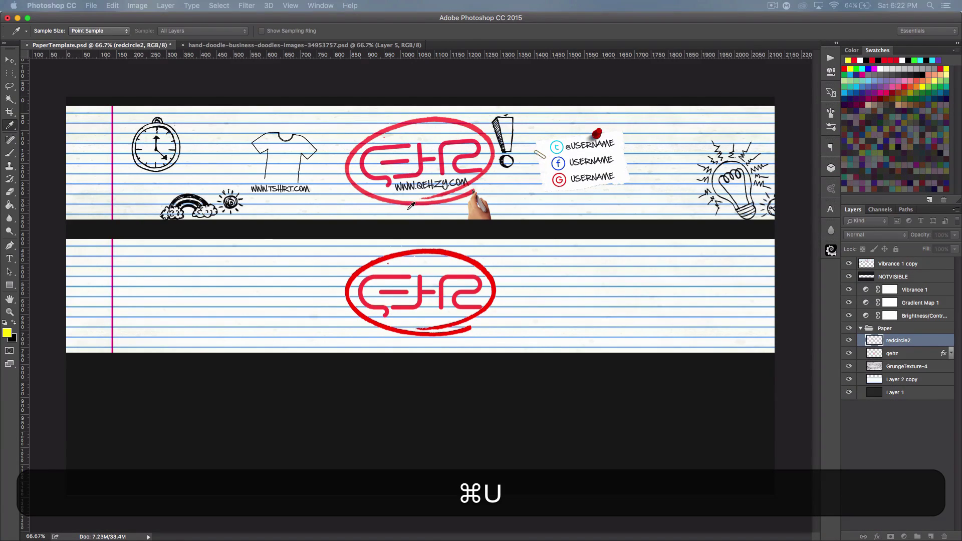
pyautogui.moveTo(624, 100); pyautogui.dragTo(646, 126)
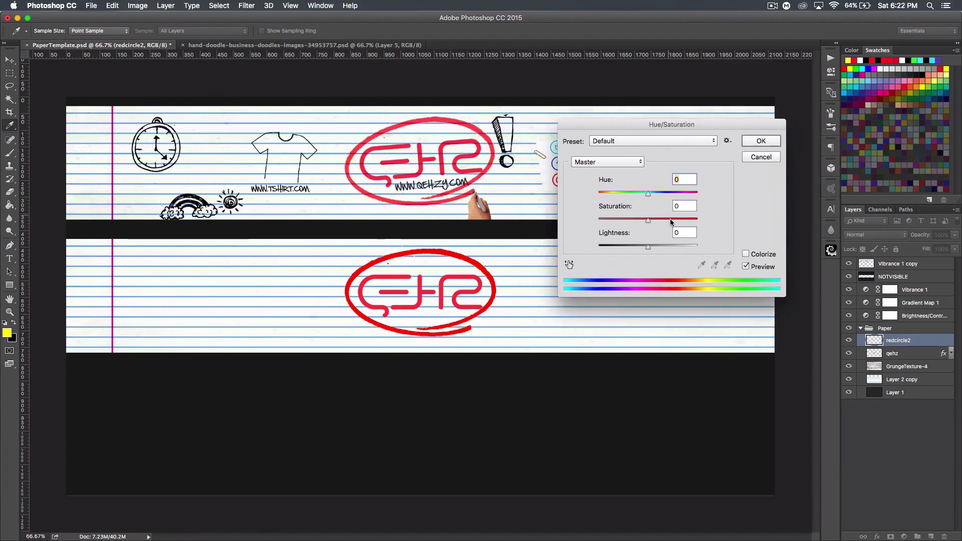
pyautogui.moveTo(648, 220); pyautogui.dragTo(655, 249)
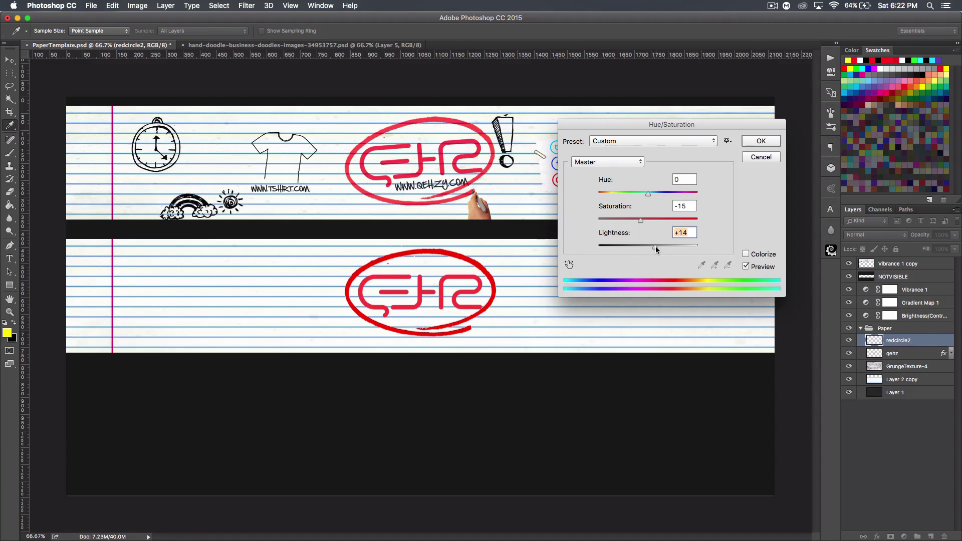
pyautogui.click(637, 219)
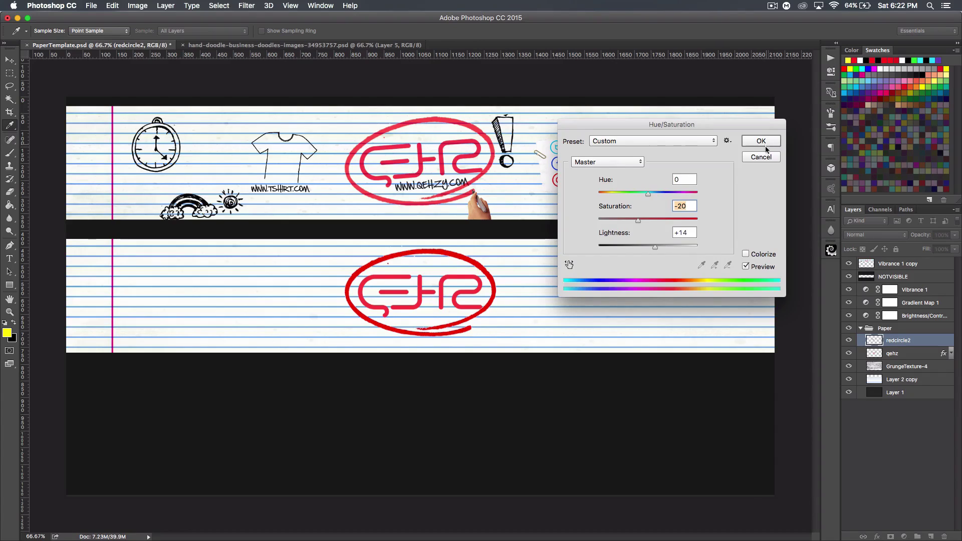
pyautogui.moveTo(657, 245); pyautogui.dragTo(663, 246)
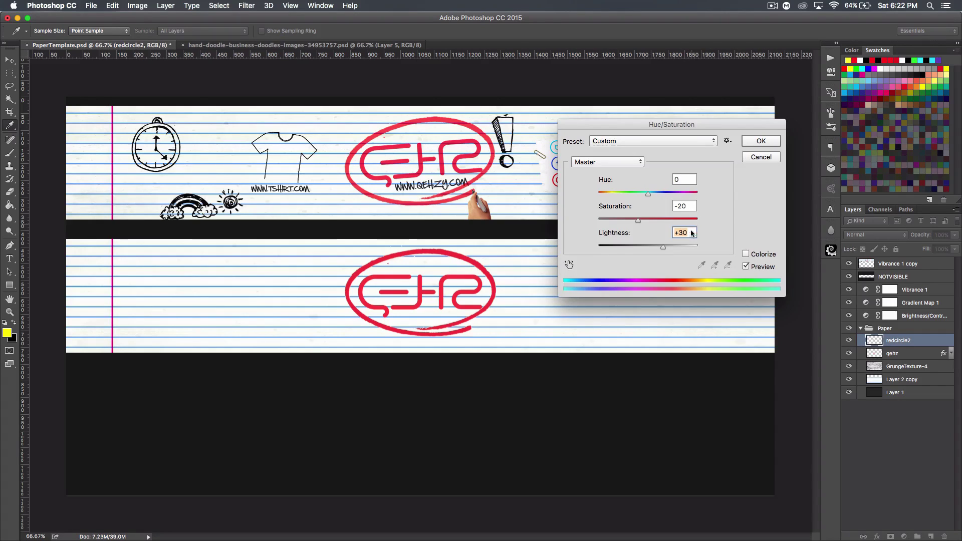
pyautogui.click(761, 141)
pyautogui.press('v')
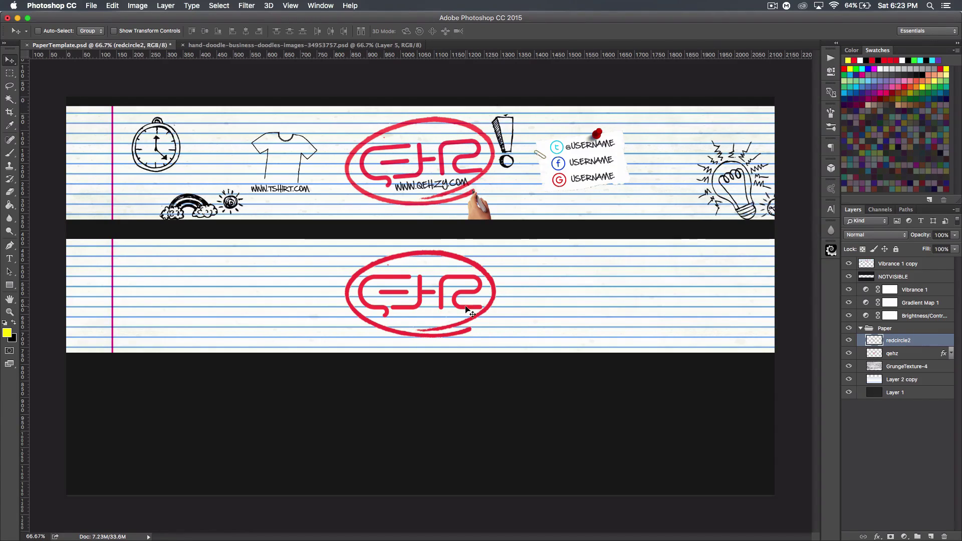
# Rotate the qehz logo layer by about -7° inside the red circle.
pyautogui.click(921, 354)
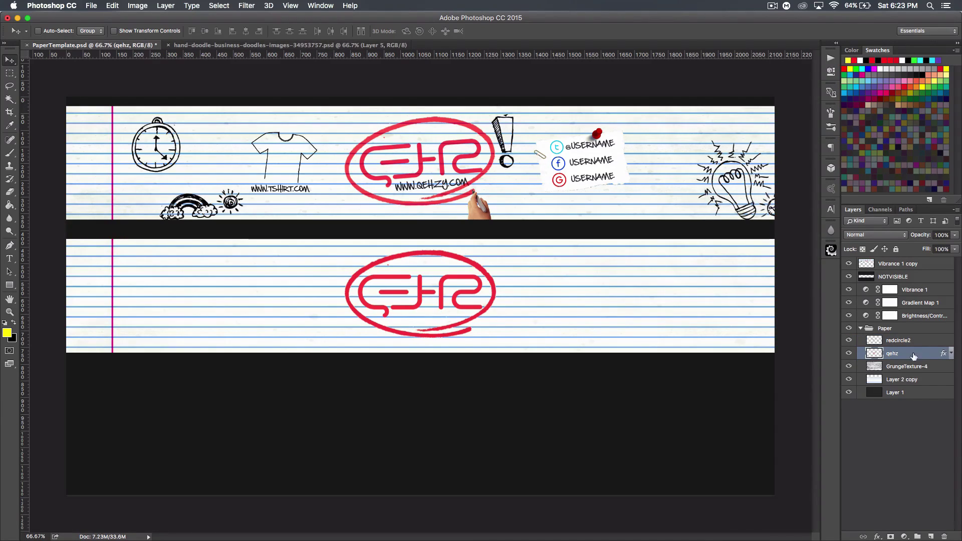
pyautogui.press('super')
pyautogui.press('super+t')
pyautogui.moveTo(516, 326); pyautogui.dragTo(526, 316)
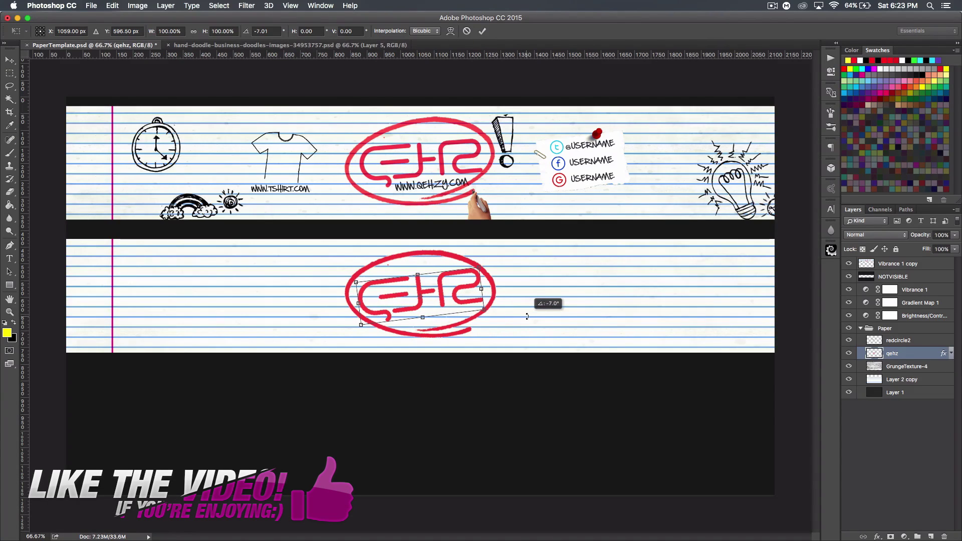
pyautogui.press('Return')
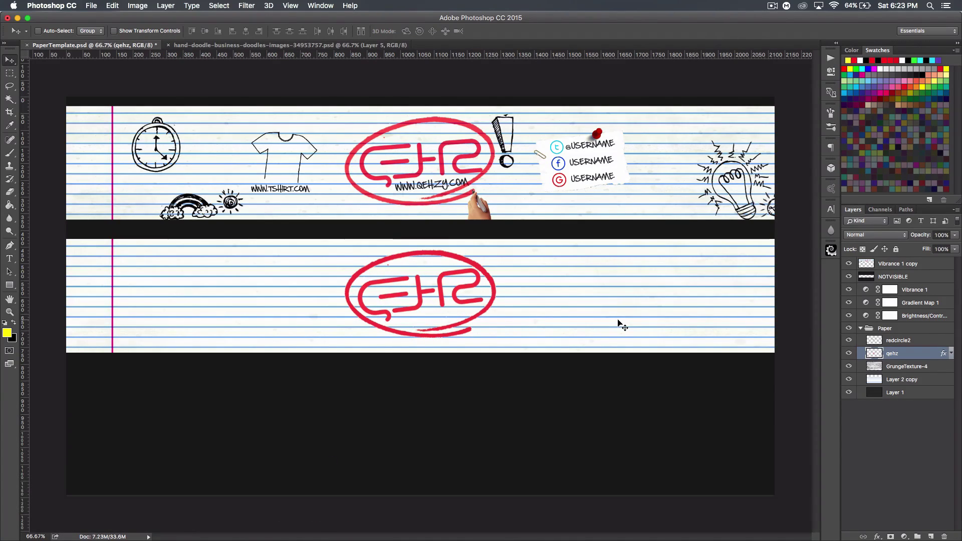
# Try to rotate the lined paper on Layer 2 copy by about -6° and undo the rotation.
pyautogui.click(849, 380)
pyautogui.click(893, 376)
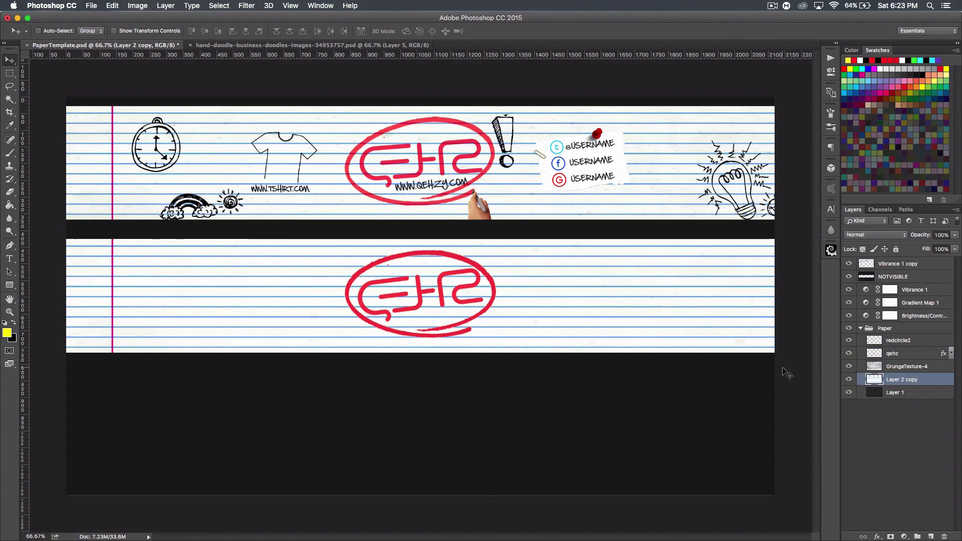
pyautogui.press('super+t')
pyautogui.moveTo(797, 381); pyautogui.dragTo(781, 342)
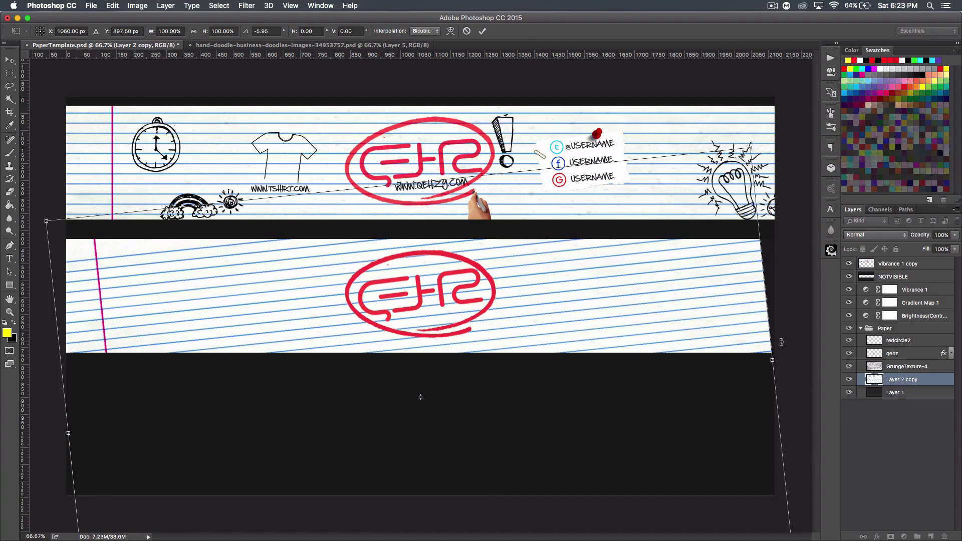
pyautogui.press('super+Return')
pyautogui.press('super+z')
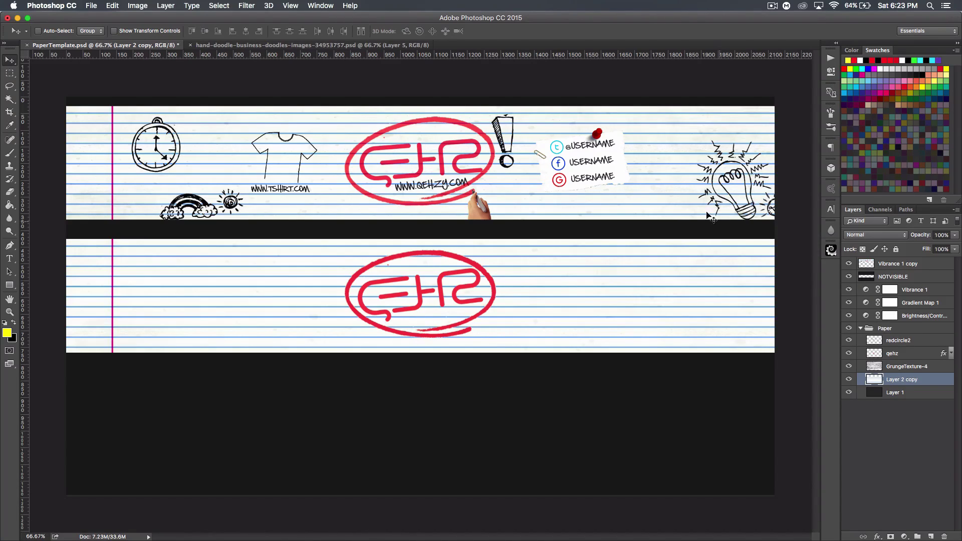
# Select the redcircle2 layer, switch to the hand-doodle document and move the red pushpin layer to the top, checking the layers' visibility.
pyautogui.click(944, 342)
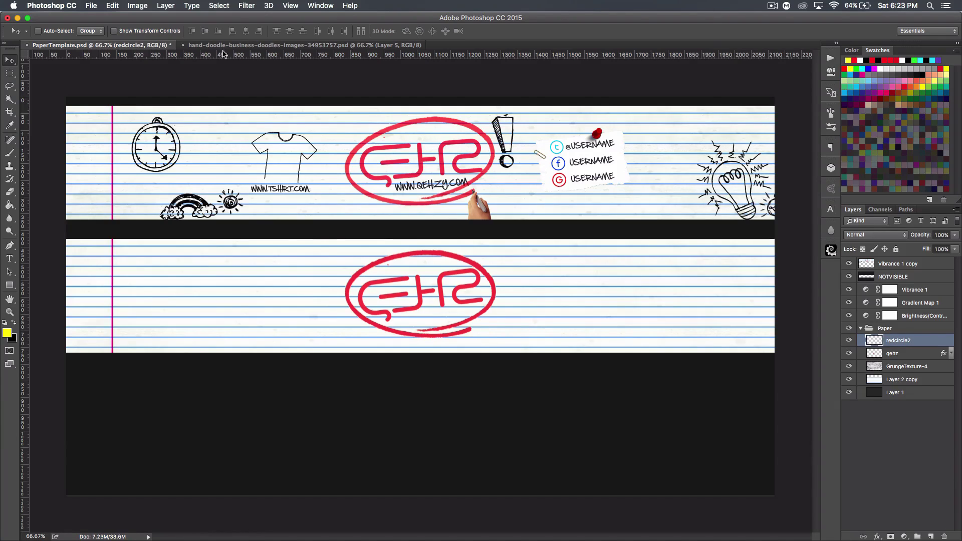
pyautogui.click(247, 46)
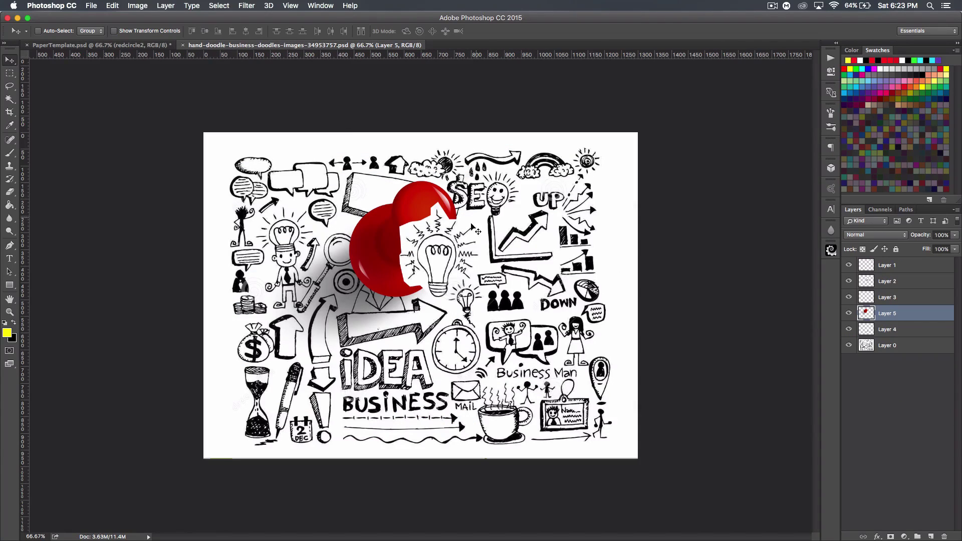
pyautogui.click(848, 314)
pyautogui.click(849, 314)
pyautogui.click(849, 314)
pyautogui.click(849, 313)
pyautogui.click(848, 314)
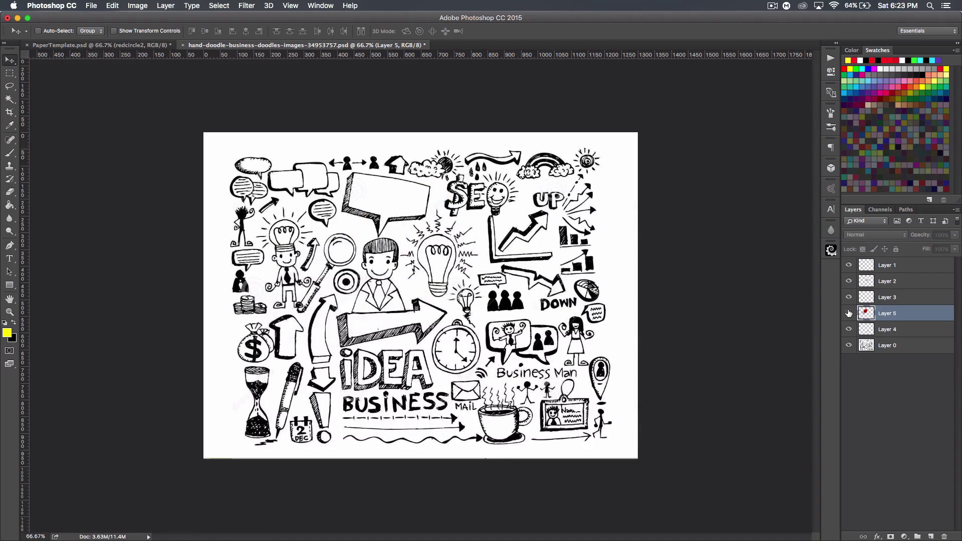
pyautogui.click(849, 314)
pyautogui.moveTo(897, 315); pyautogui.dragTo(887, 263)
pyautogui.click(849, 346)
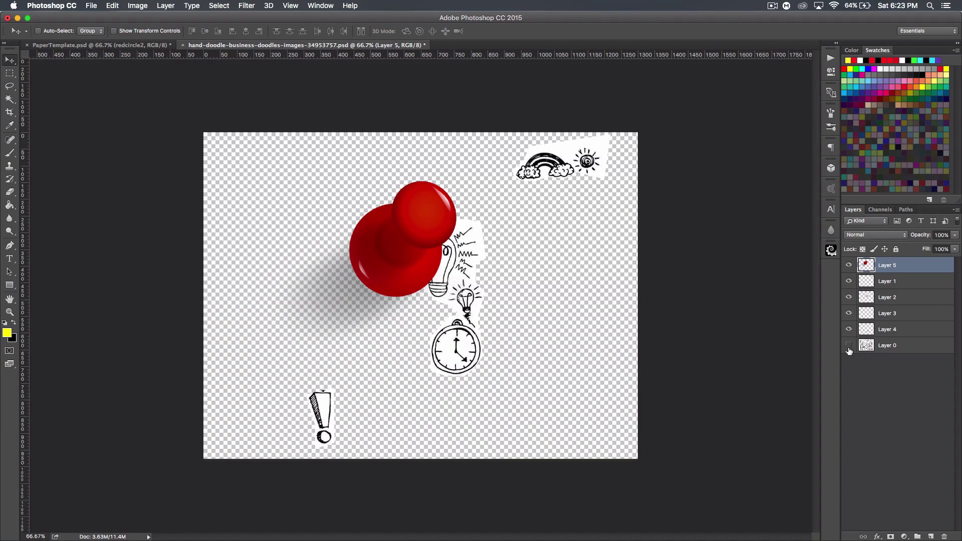
pyautogui.click(849, 346)
# Copy Layers 1 to 4 with the cut-out doodles into PaperTemplate.psd, placing them beside the logo on the lower banner.
pyautogui.click(901, 327)
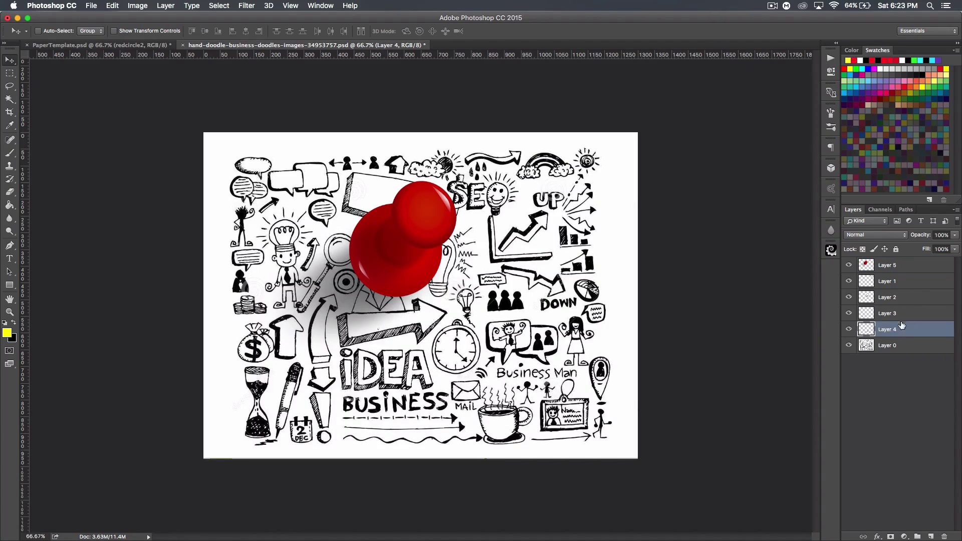
pyautogui.keyDown('shift'); pyautogui.click(911, 285); pyautogui.keyUp('shift')
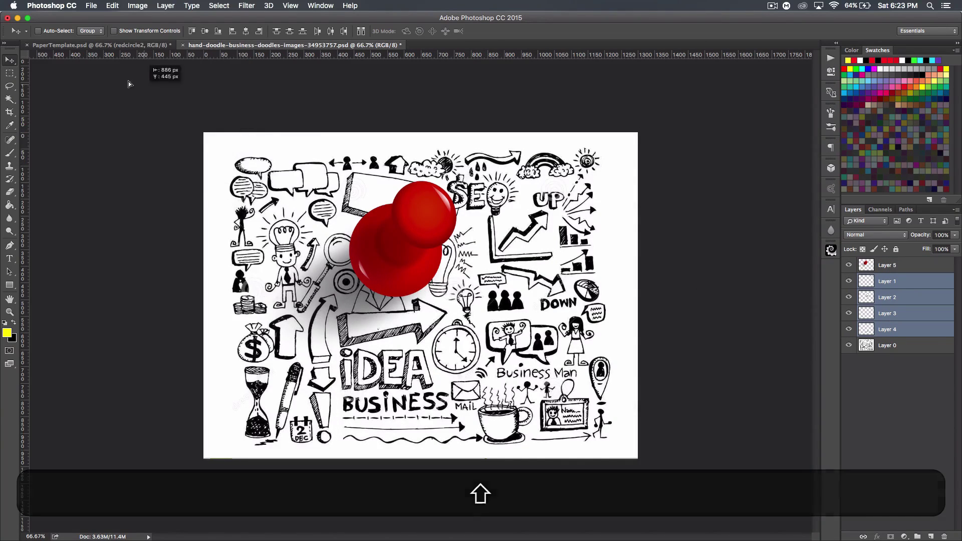
pyautogui.click(89, 46)
pyautogui.moveTo(482, 276)
pyautogui.mouseDown()
pyautogui.moveTo(561, 287)
pyautogui.moveTo(517, 288)
pyautogui.moveTo(541, 288)
pyautogui.mouseUp()
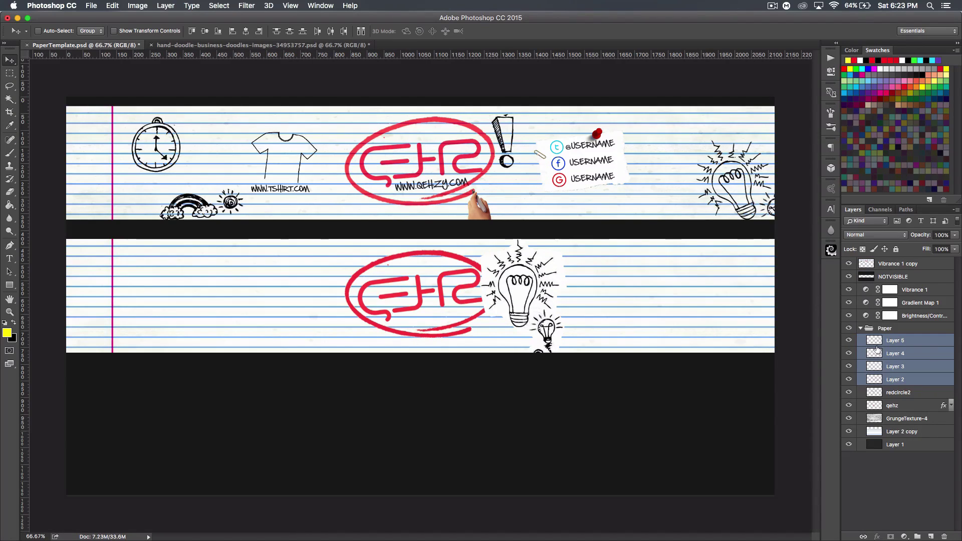
# Set the blend mode of the four doodle layers, Layer 2 to Layer 5, to Darken.
pyautogui.click(934, 341)
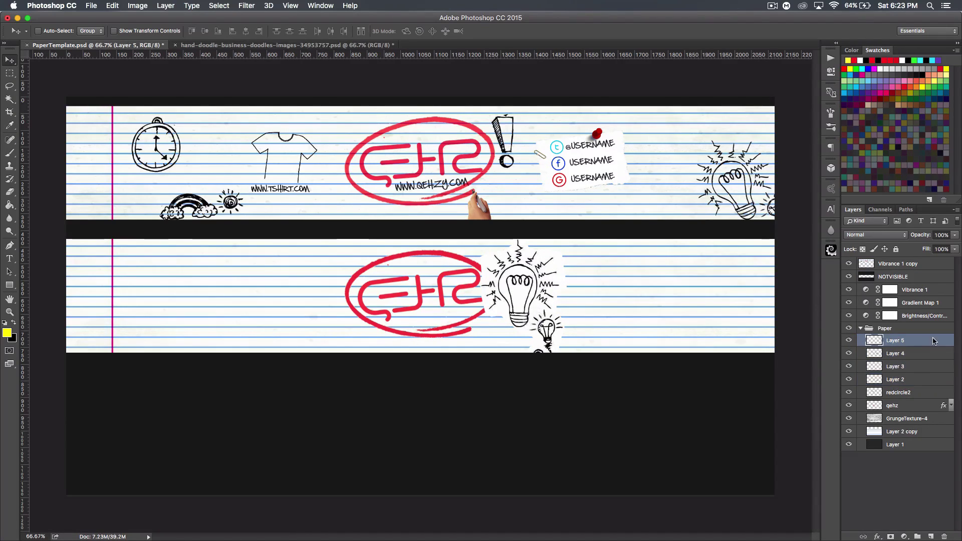
pyautogui.keyDown('shift'); pyautogui.click(922, 380); pyautogui.keyUp('shift')
pyautogui.click(877, 234)
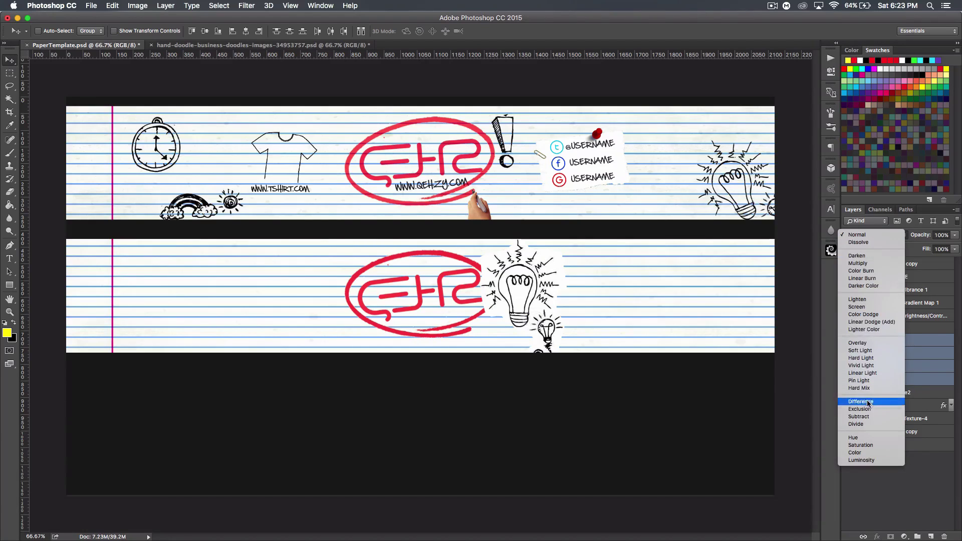
pyautogui.click(863, 256)
# Move the rainbow and sun doodle on Layer 5 to the lower left of the banner and rotate it slightly.
pyautogui.click(922, 340)
pyautogui.moveTo(524, 284)
pyautogui.mouseDown()
pyautogui.moveTo(558, 283)
pyautogui.moveTo(557, 302)
pyautogui.moveTo(344, 208)
pyautogui.moveTo(386, 149)
pyautogui.moveTo(438, 347)
pyautogui.moveTo(562, 285)
pyautogui.moveTo(385, 291)
pyautogui.moveTo(205, 358)
pyautogui.moveTo(240, 284)
pyautogui.moveTo(249, 339)
pyautogui.moveTo(222, 335)
pyautogui.mouseUp()
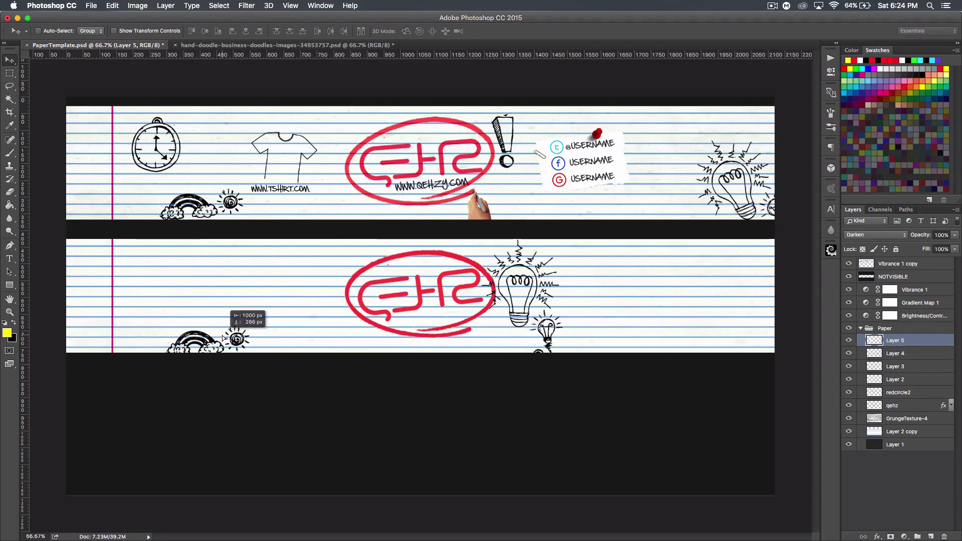
pyautogui.press('super+t')
pyautogui.moveTo(283, 362); pyautogui.dragTo(285, 358)
pyautogui.press('Return')
pyautogui.moveTo(228, 353); pyautogui.dragTo(226, 343)
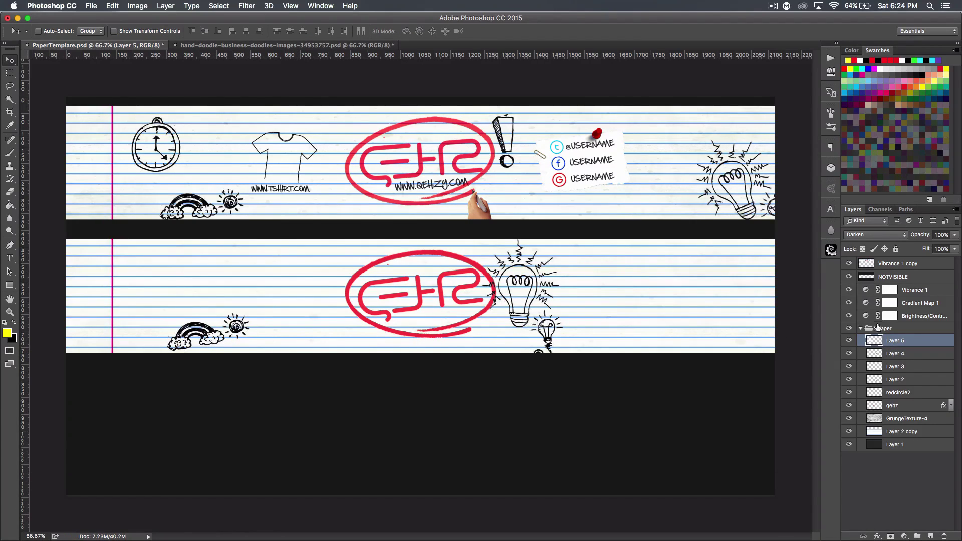
# Move the light bulb doodle on Layer 4 to the far right end of the lower banner and rotate it about 23° counterclockwise.
pyautogui.click(896, 353)
pyautogui.moveTo(540, 311)
pyautogui.mouseDown()
pyautogui.moveTo(523, 301)
pyautogui.moveTo(672, 301)
pyautogui.moveTo(647, 297)
pyautogui.moveTo(637, 298)
pyautogui.moveTo(729, 308)
pyautogui.moveTo(773, 292)
pyautogui.mouseUp()
pyautogui.press('super')
pyautogui.press('super+t')
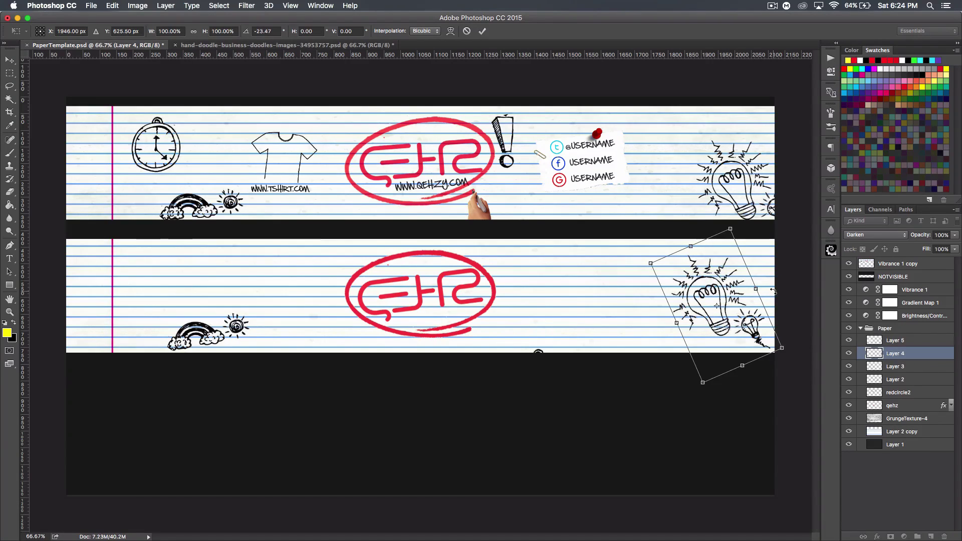
pyautogui.press('Return')
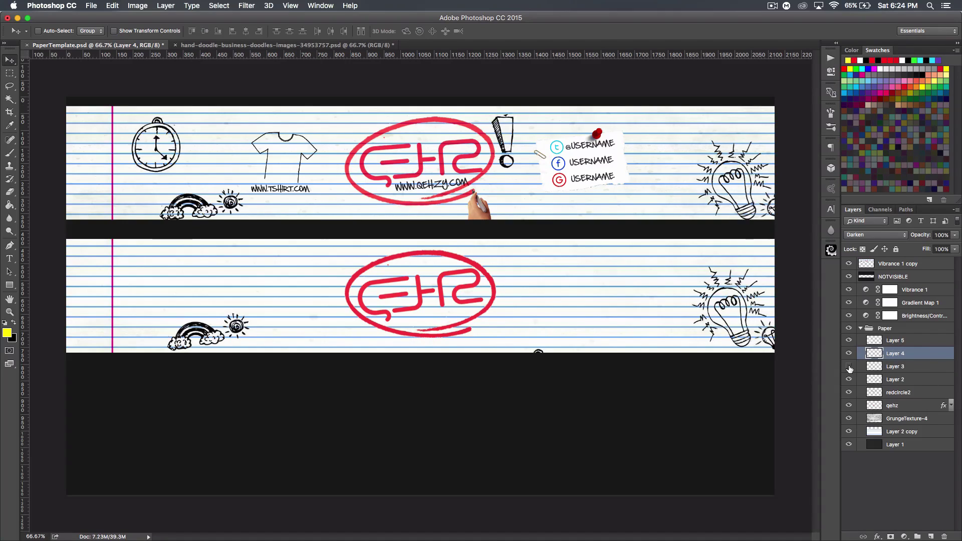
# Move the exclamation mark doodle on Layer 3 beside the upper right of the lower red circle and nudge it into place.
pyautogui.click(906, 367)
pyautogui.press('super+t')
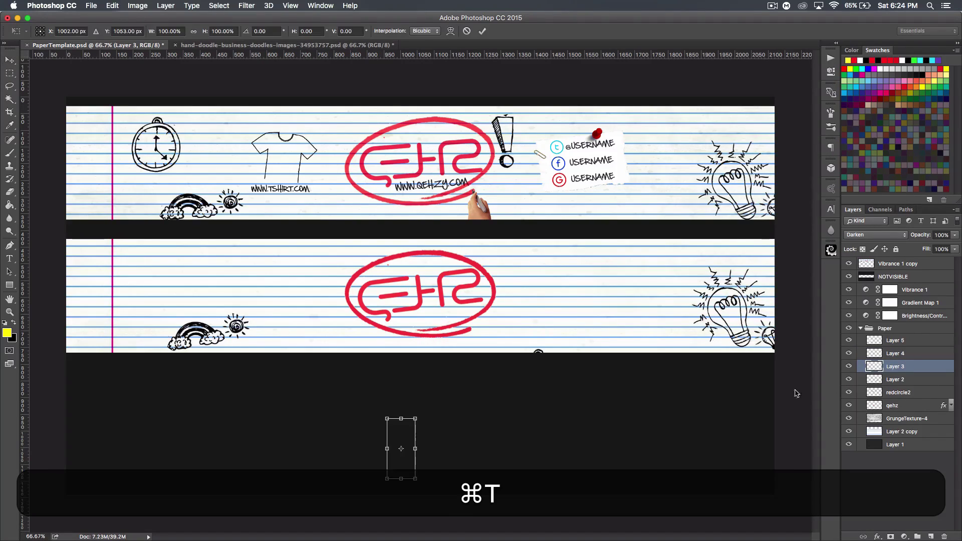
pyautogui.moveTo(404, 466); pyautogui.dragTo(508, 297)
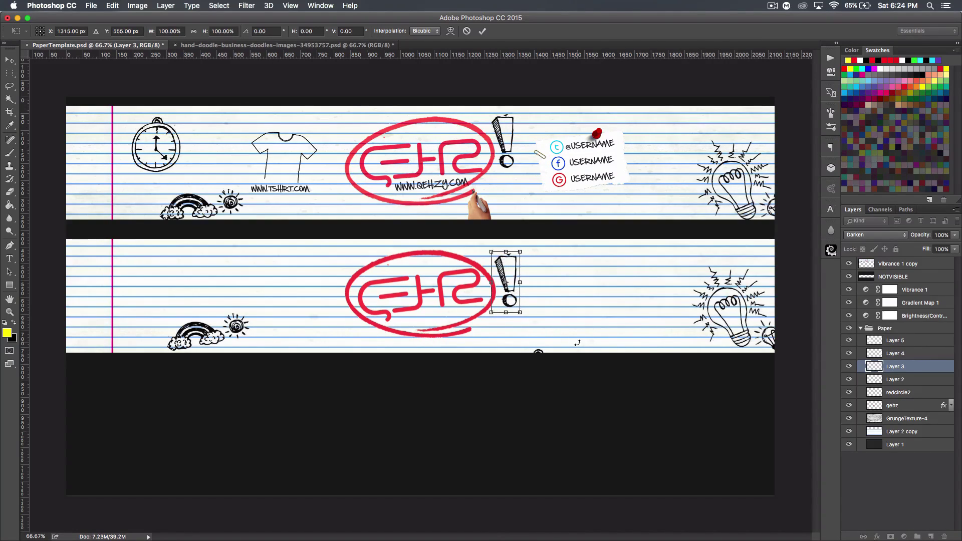
pyautogui.press('Down')
pyautogui.press('Return')
pyautogui.press('Left')
pyautogui.press('Down')
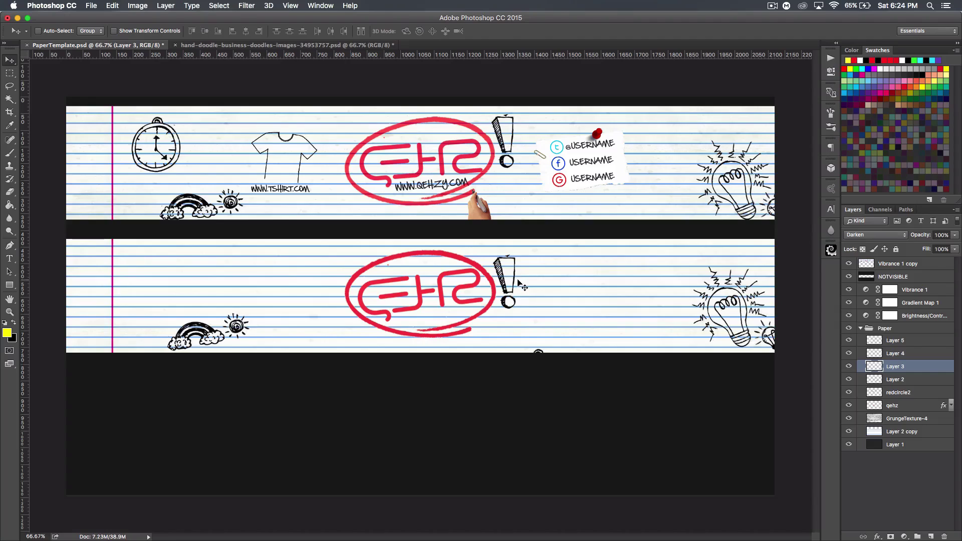
pyautogui.press('Up')
pyautogui.press('Up')
pyautogui.press('Up')
pyautogui.press('Up')
# Move the clock doodle on Layer 2 onto the pink margin line of the lower banner and rotate it slightly clockwise.
pyautogui.click(921, 380)
pyautogui.moveTo(521, 346)
pyautogui.mouseDown()
pyautogui.moveTo(441, 293)
pyautogui.moveTo(298, 246)
pyautogui.moveTo(141, 240)
pyautogui.moveTo(113, 251)
pyautogui.mouseUp()
pyautogui.press('super')
pyautogui.press('super+t')
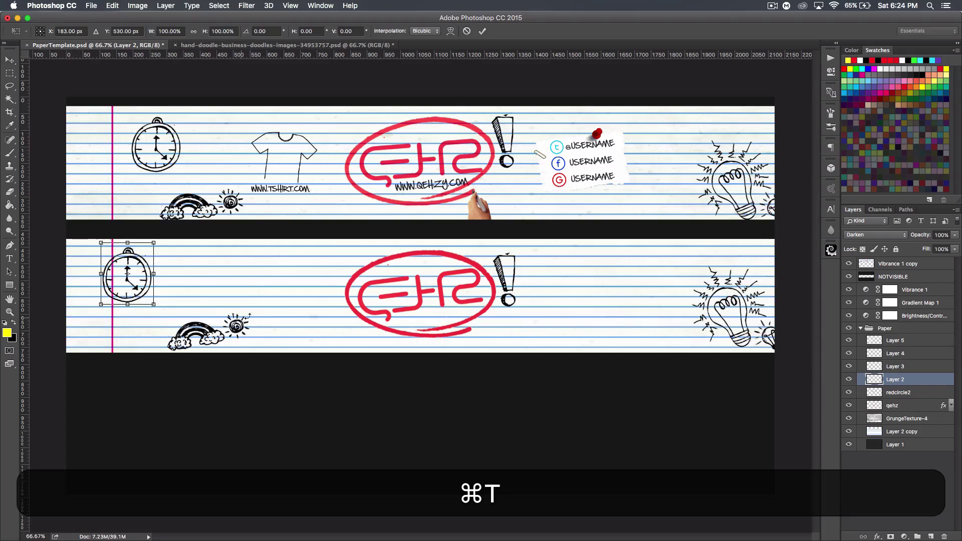
pyautogui.moveTo(202, 252); pyautogui.dragTo(206, 274)
pyautogui.press('Return')
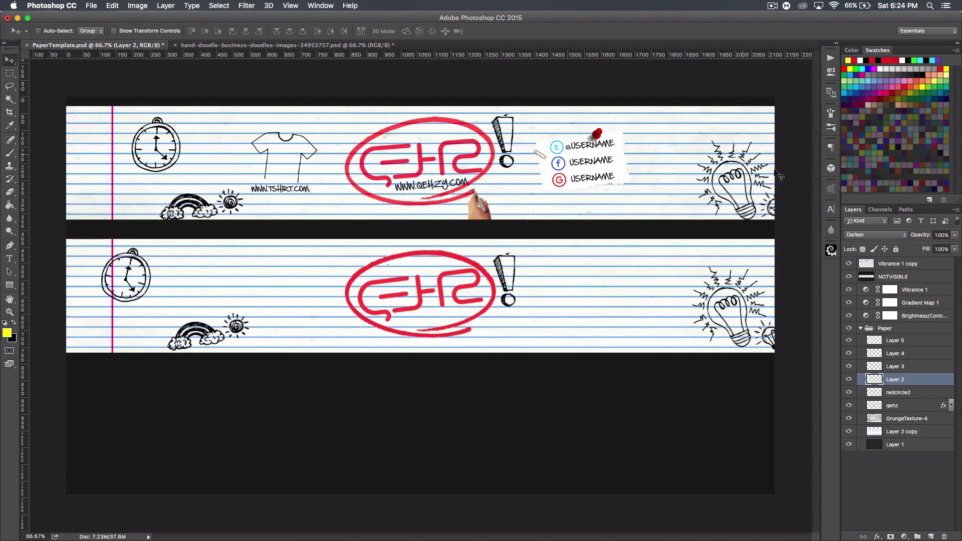
# Start a centred 18 pt Hand Of Sean text line above Layer 5, inside the lower red circle, and set its colour to #161616.
pyautogui.click(911, 342)
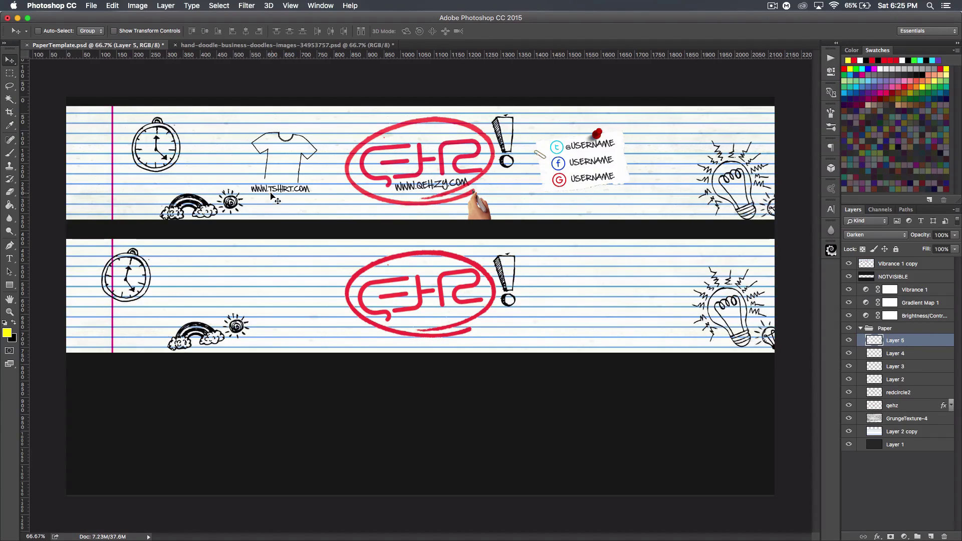
pyautogui.click(10, 259)
pyautogui.click(6, 323)
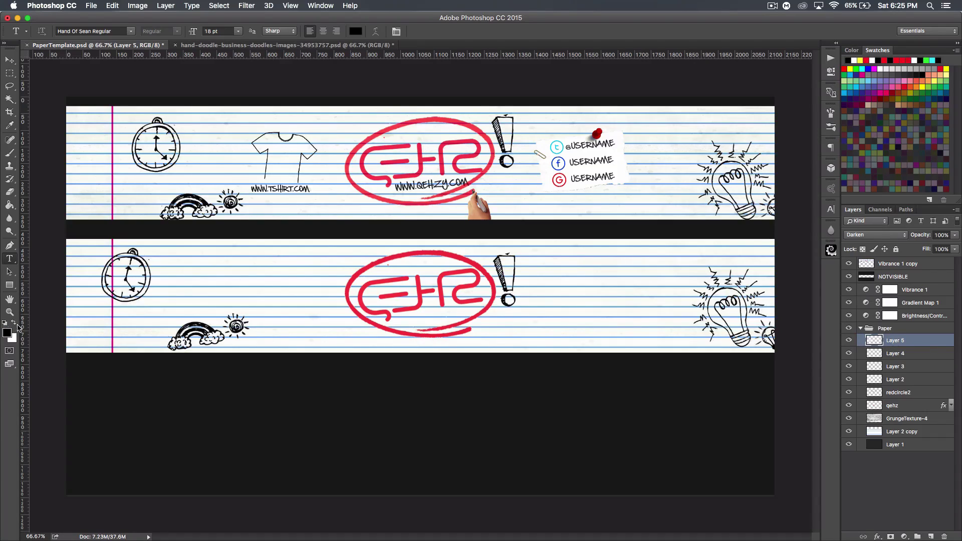
pyautogui.click(15, 323)
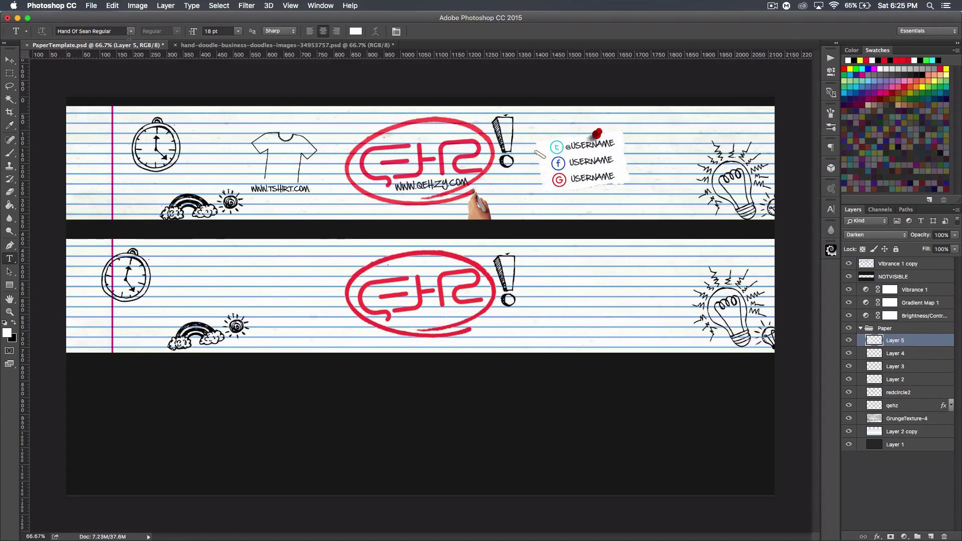
pyautogui.click(426, 323)
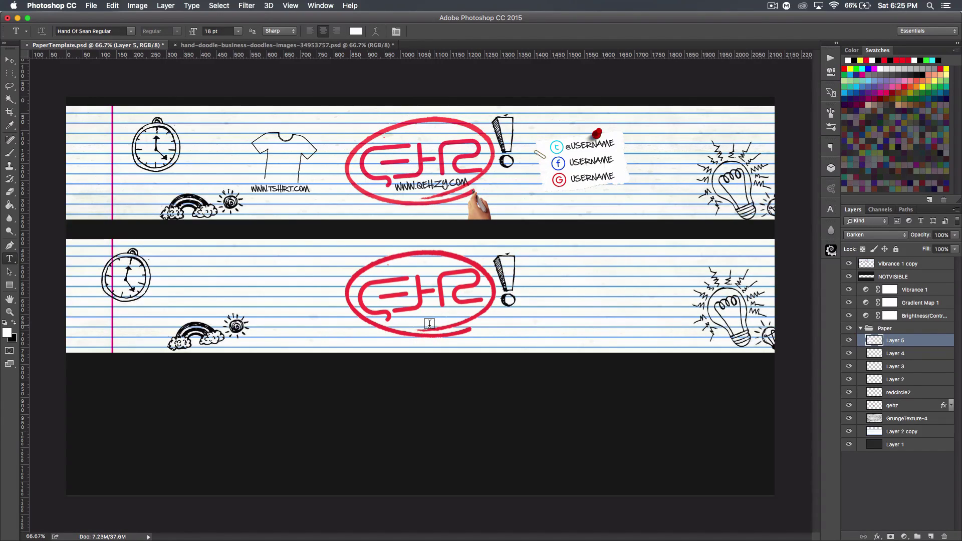
pyautogui.write('w')
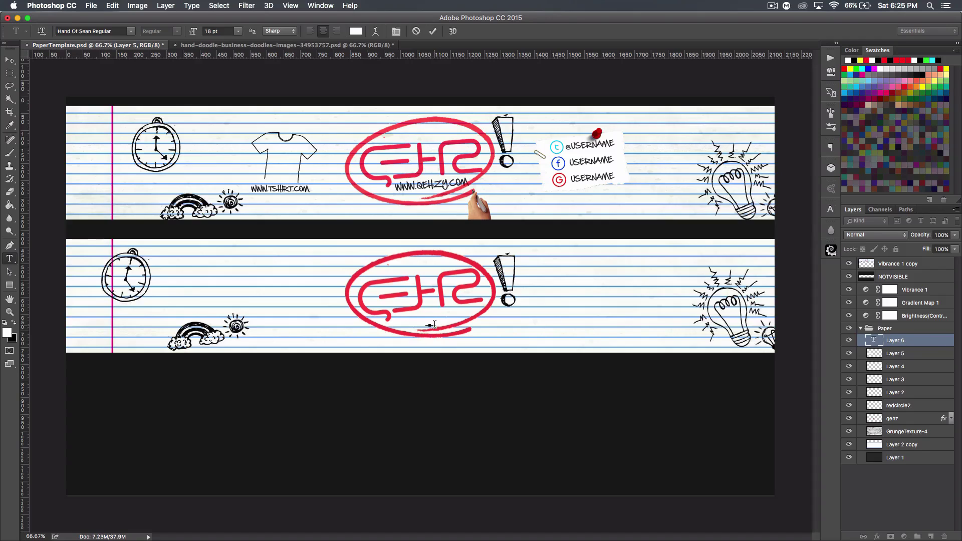
pyautogui.click(353, 32)
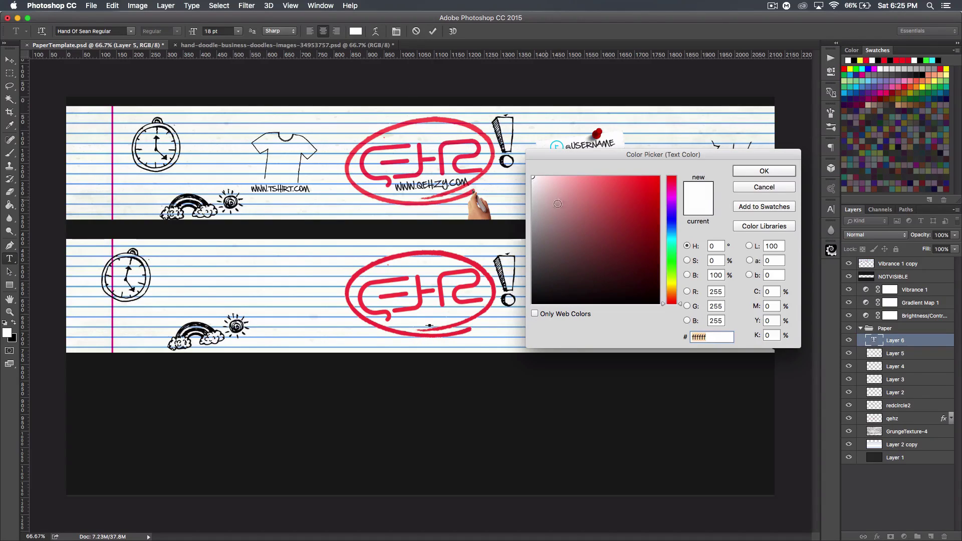
pyautogui.click(529, 294)
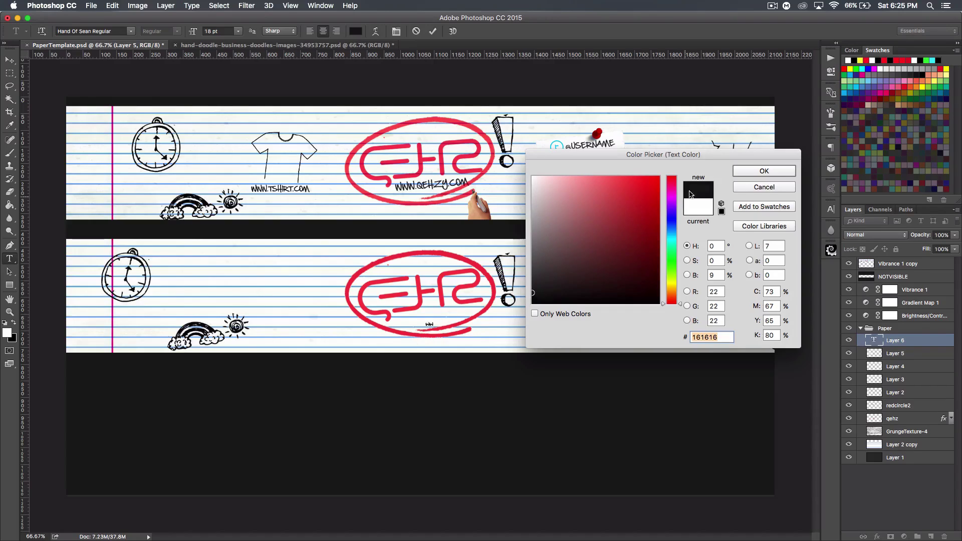
pyautogui.click(764, 171)
pyautogui.write('w')
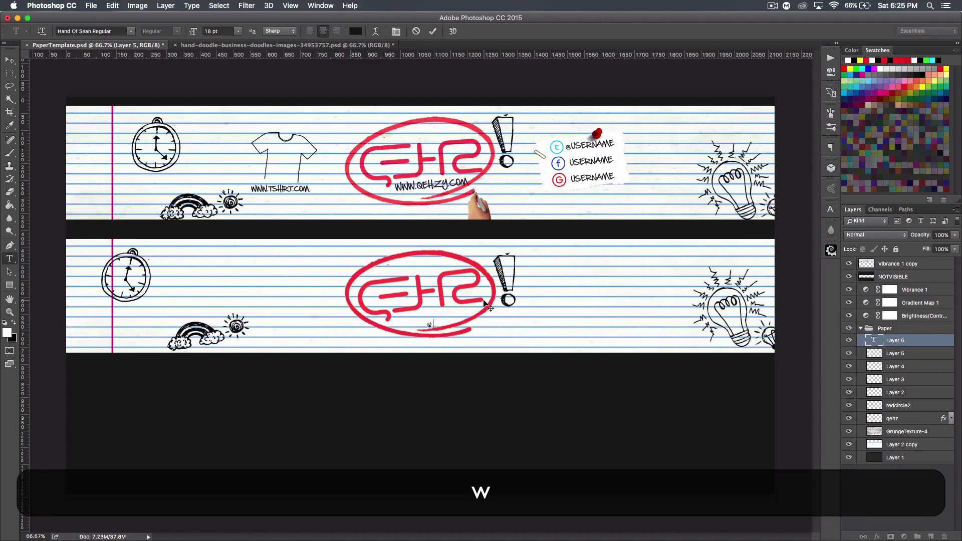
pyautogui.write('.qehzy')
pyautogui.press('BackSpace')
pyautogui.hotkey('shift', 'BackSpace')
pyautogui.hotkey('shift', 'BackSpace')
pyautogui.hotkey('shift', 'BackSpace')
pyautogui.hotkey('shift', 'BackSpace')
pyautogui.hotkey('shift', 'BackSpace')
pyautogui.hotkey('shift', 'BackSpace')
pyautogui.hotkey('shift', 'BackSpace')
pyautogui.hotkey('shift', 'BackSpace')
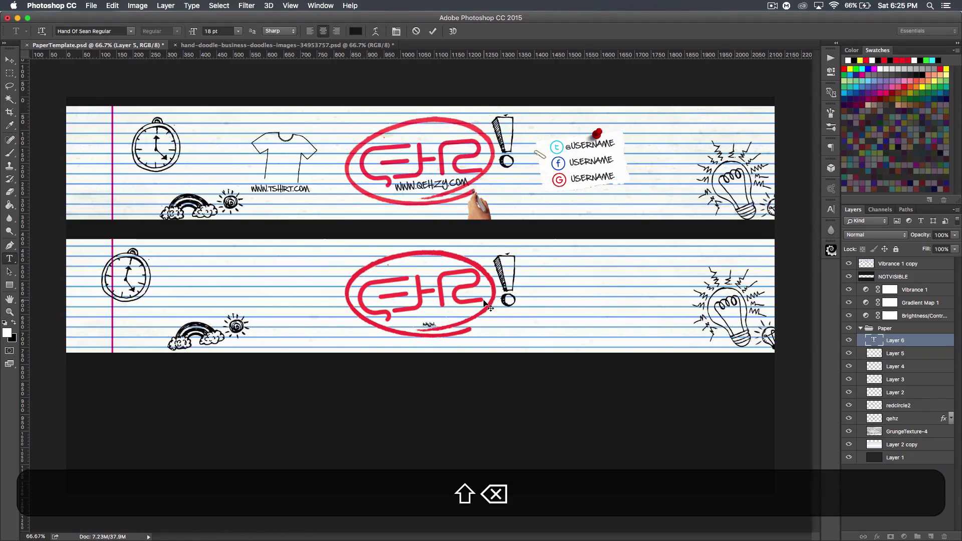
pyautogui.write('WWW.QEHZY.COM')
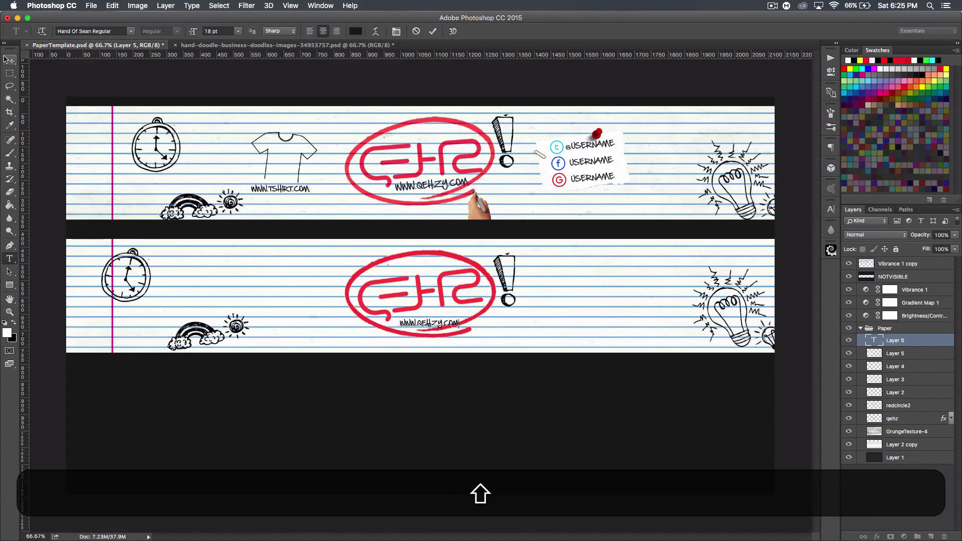
pyautogui.click(6, 59)
pyautogui.press('shift+super+t')
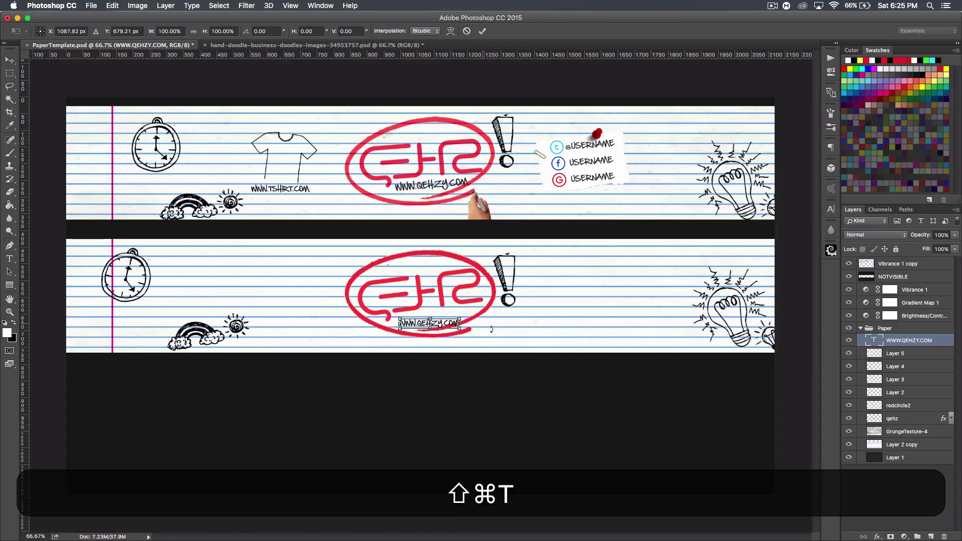
pyautogui.moveTo(492, 329); pyautogui.dragTo(471, 312)
pyautogui.press('Return')
pyautogui.hotkey('shift', 'Up')
pyautogui.hotkey('shift', 'Up')
pyautogui.hotkey('shift', 'Up')
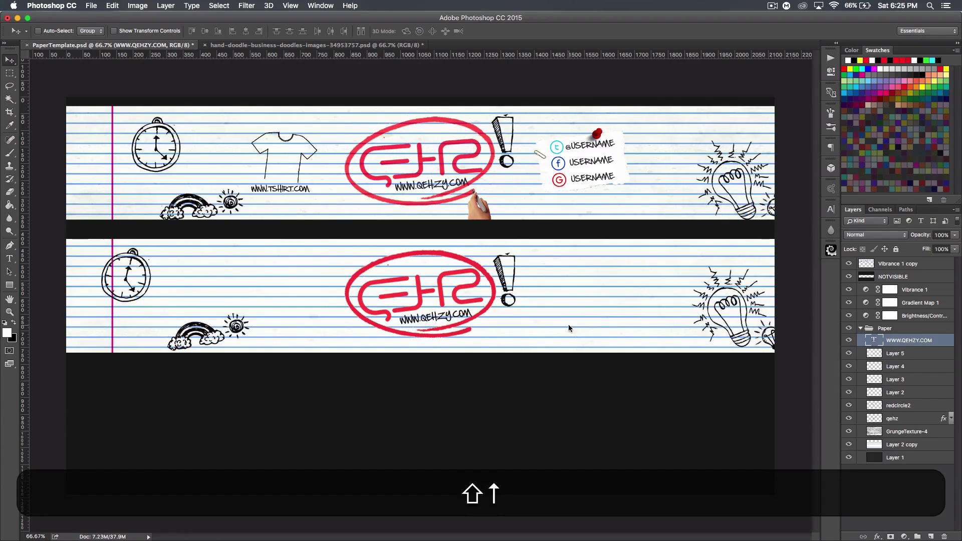
pyautogui.hotkey('shift', 'Left')
pyautogui.hotkey('shift', 'Up')
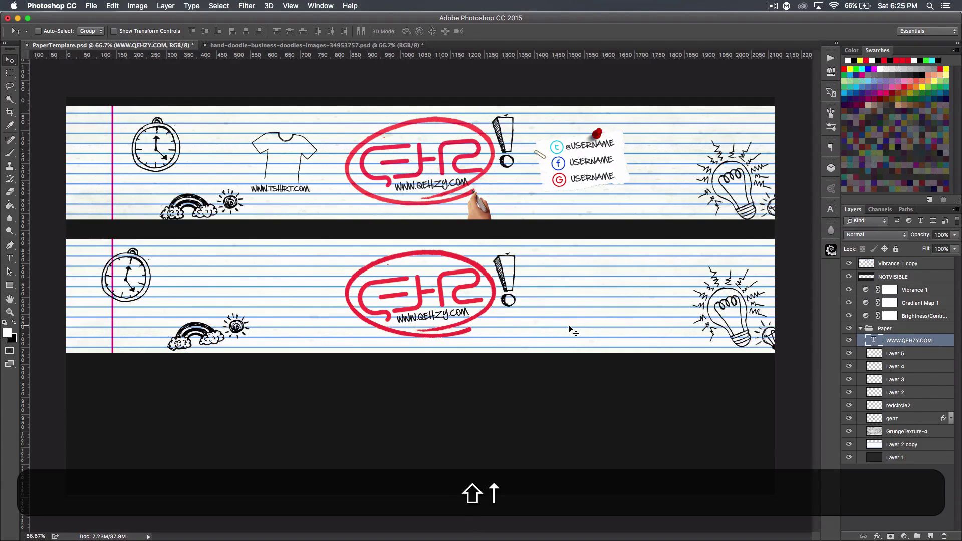
pyautogui.click(10, 258)
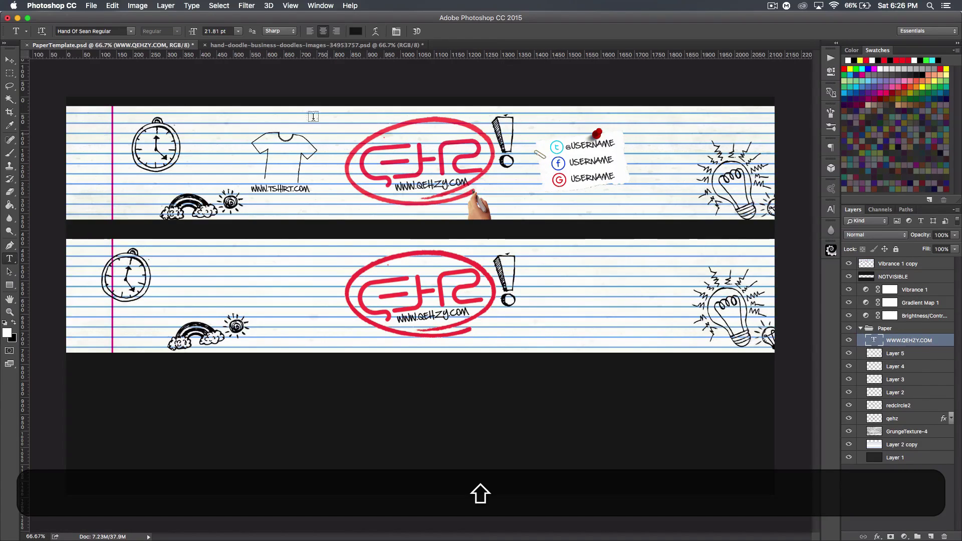
pyautogui.click(293, 314)
pyautogui.write('WWW.TSHI')
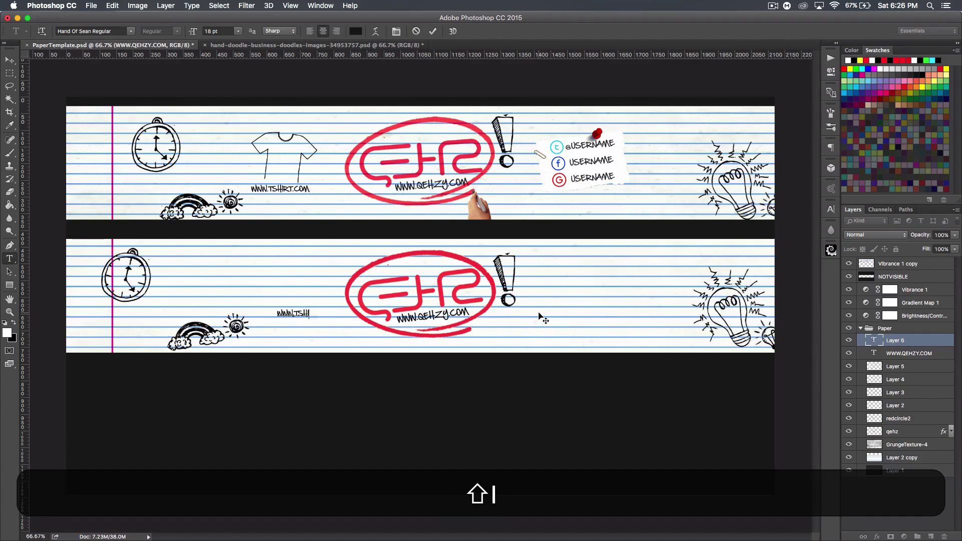
pyautogui.write('RT.COM')
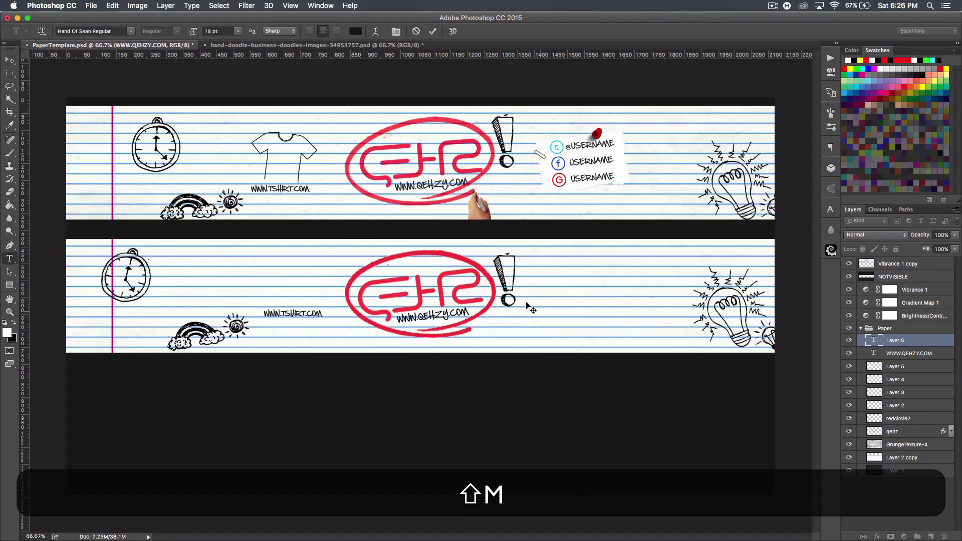
pyautogui.click(10, 60)
pyautogui.hotkey('shift', 'Up')
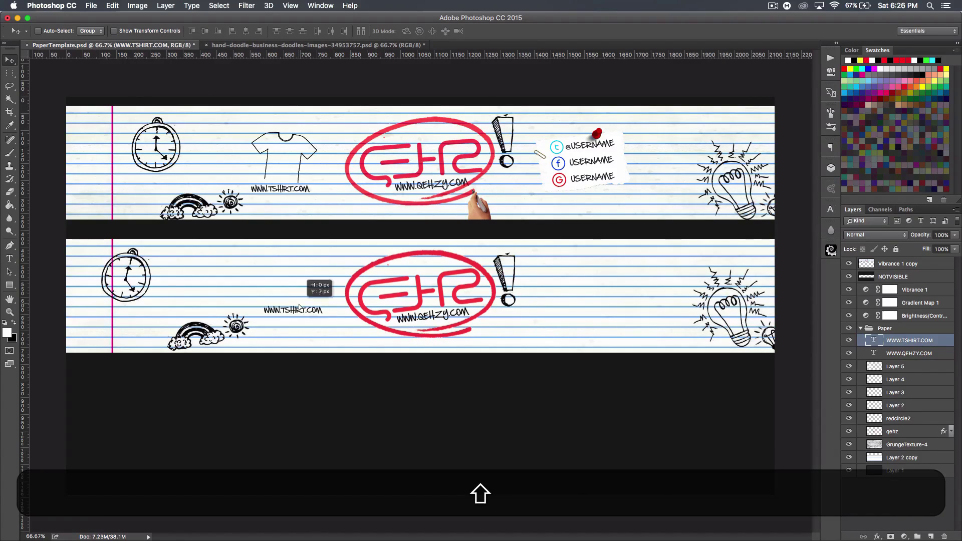
# Place shirt.gif from the Paper Banners folder in Finder into PaperTemplate.psd.
pyautogui.click(252, 44)
pyautogui.click(171, 45)
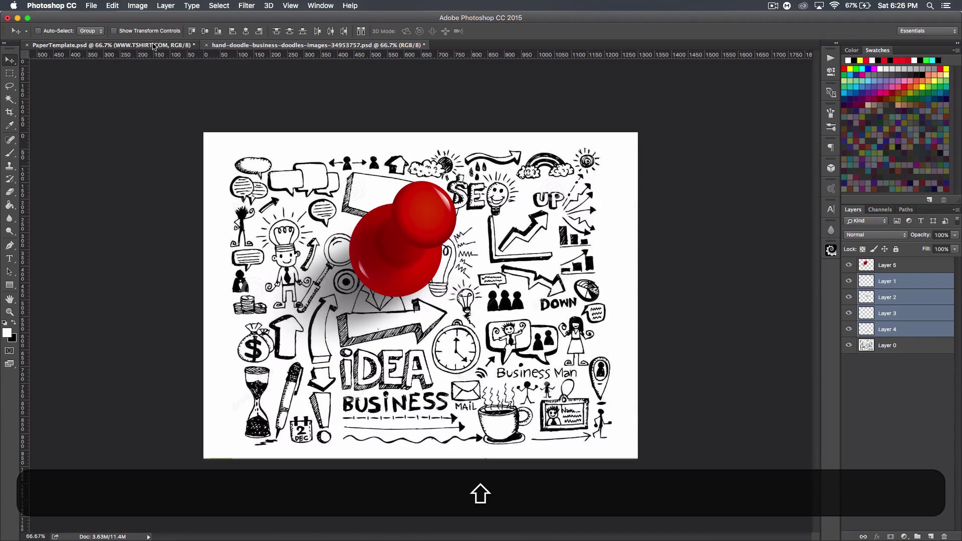
pyautogui.press('super+Tab')
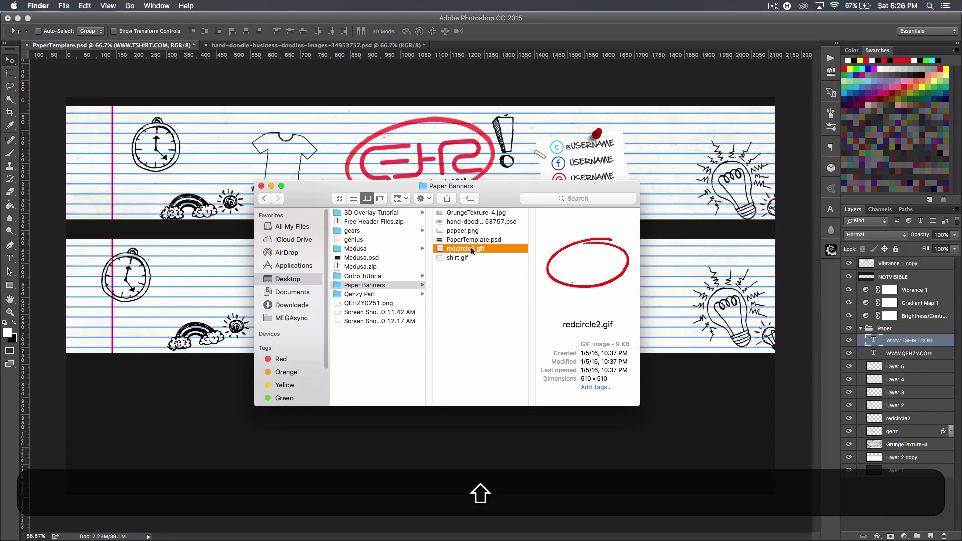
pyautogui.click(458, 257)
pyautogui.moveTo(456, 257); pyautogui.dragTo(460, 334)
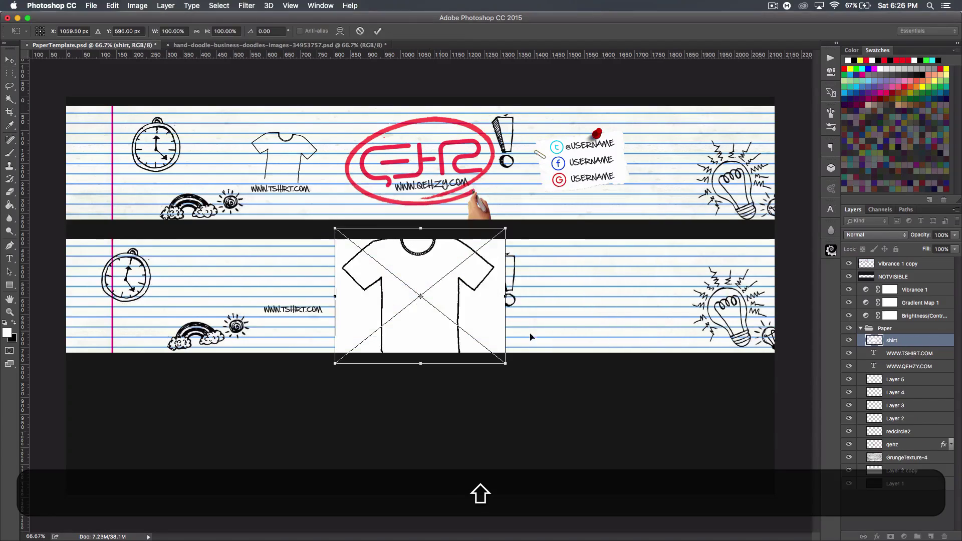
pyautogui.press('Return')
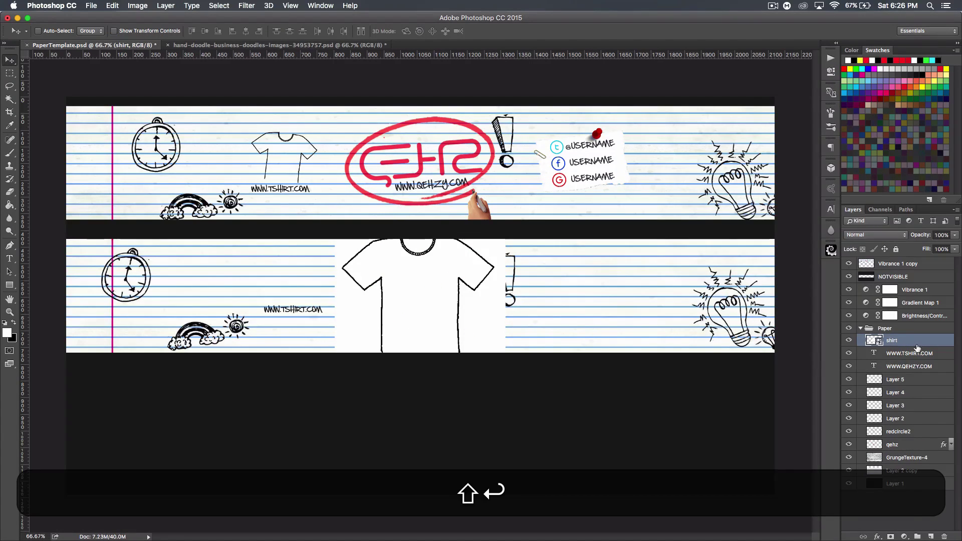
# Rasterize the shirt layer and set its blend mode to Darken.
pyautogui.rightClick(910, 340)
pyautogui.click(817, 273)
pyautogui.click(873, 235)
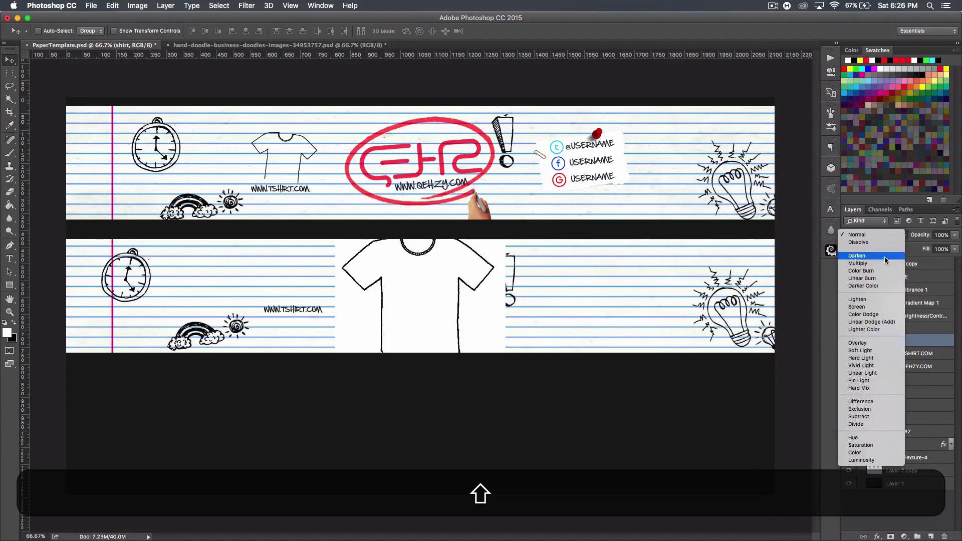
pyautogui.click(873, 259)
# Scale the shirt drawing down to about 44% and place it between the clock and the lower logo.
pyautogui.moveTo(451, 290); pyautogui.dragTo(326, 244)
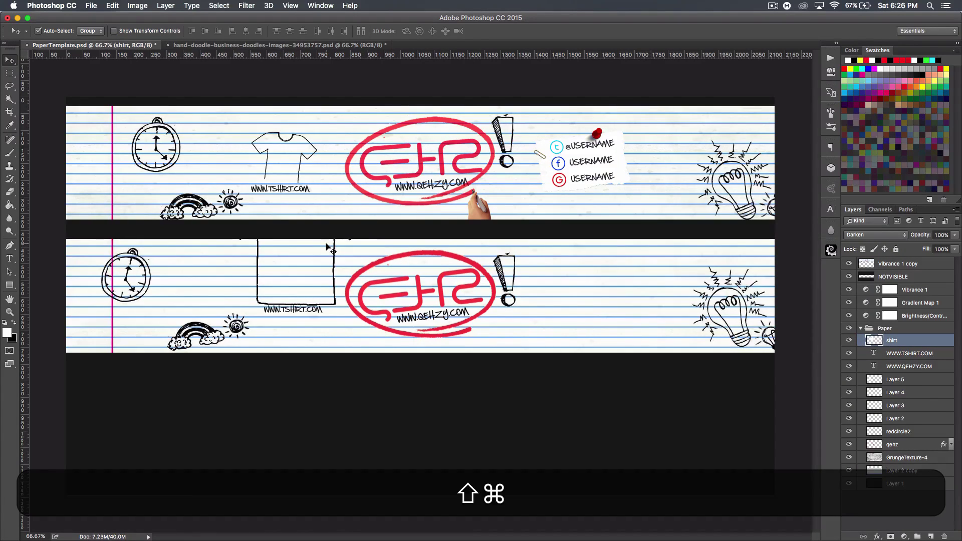
pyautogui.press('shift+super+t')
pyautogui.moveTo(382, 177); pyautogui.dragTo(288, 255)
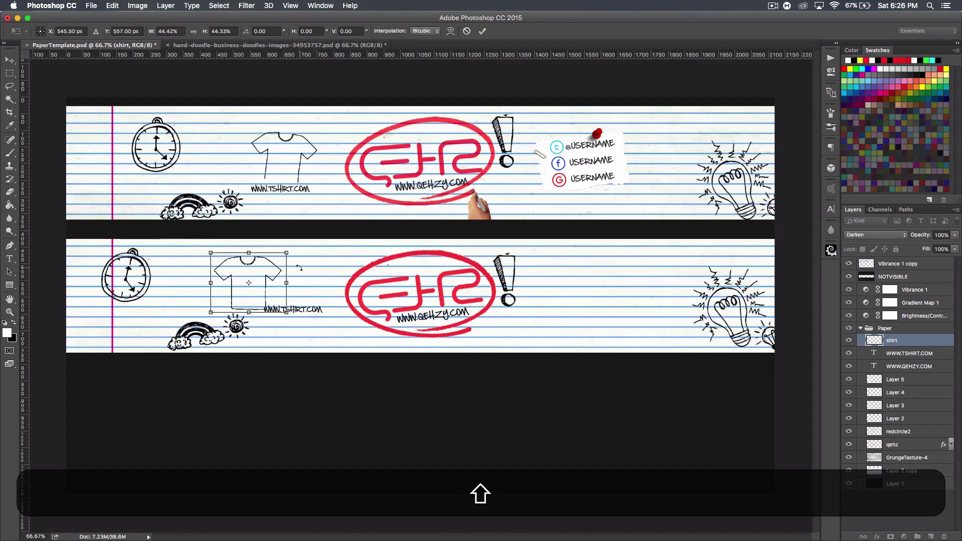
pyautogui.press('Return')
pyautogui.press('shift+super+t')
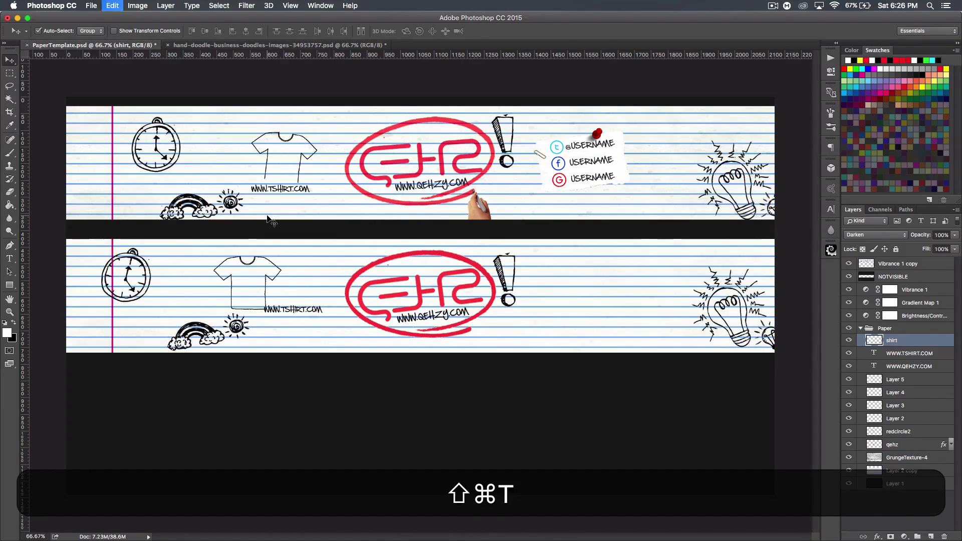
pyautogui.moveTo(326, 223); pyautogui.dragTo(327, 226)
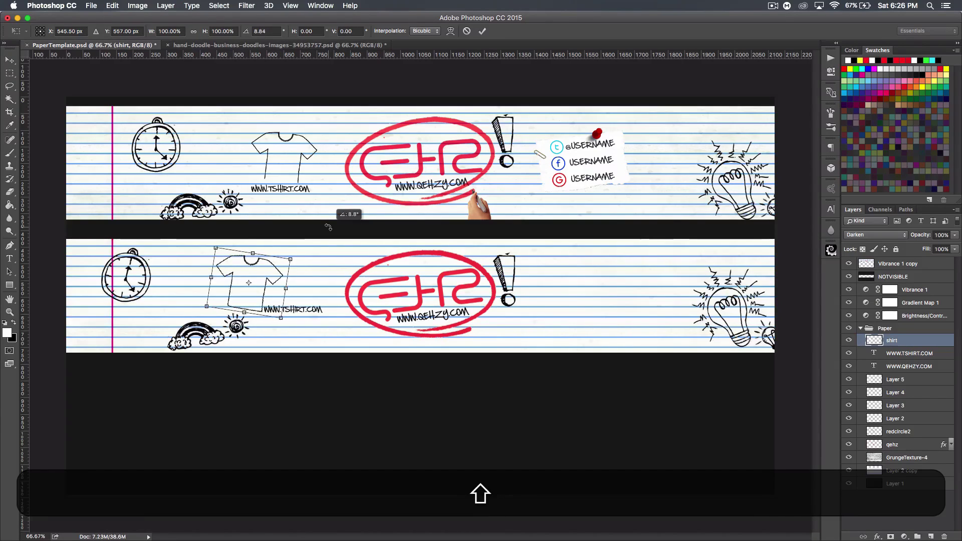
pyautogui.hotkey('shift', 'Return')
pyautogui.moveTo(254, 270); pyautogui.dragTo(297, 282)
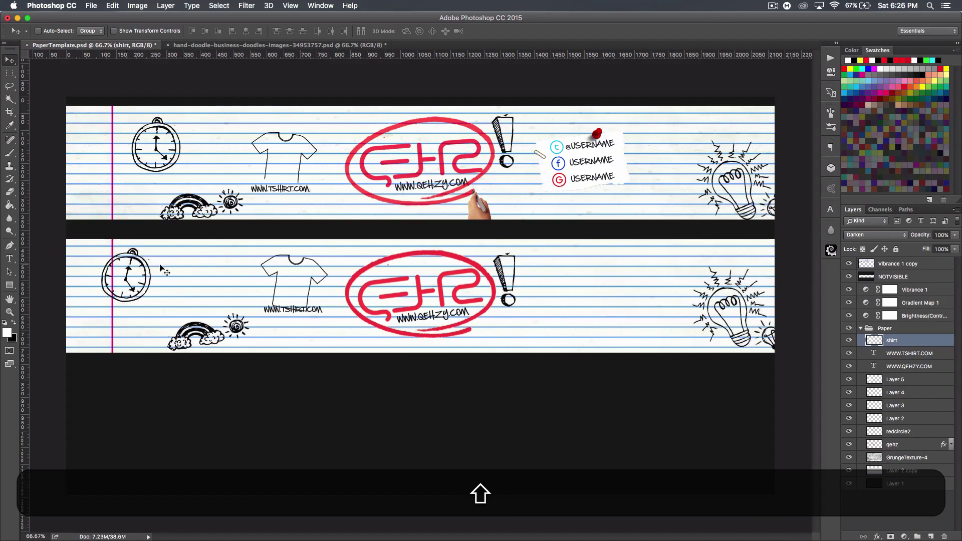
pyautogui.click(9, 73)
pyautogui.moveTo(344, 329); pyautogui.dragTo(253, 304)
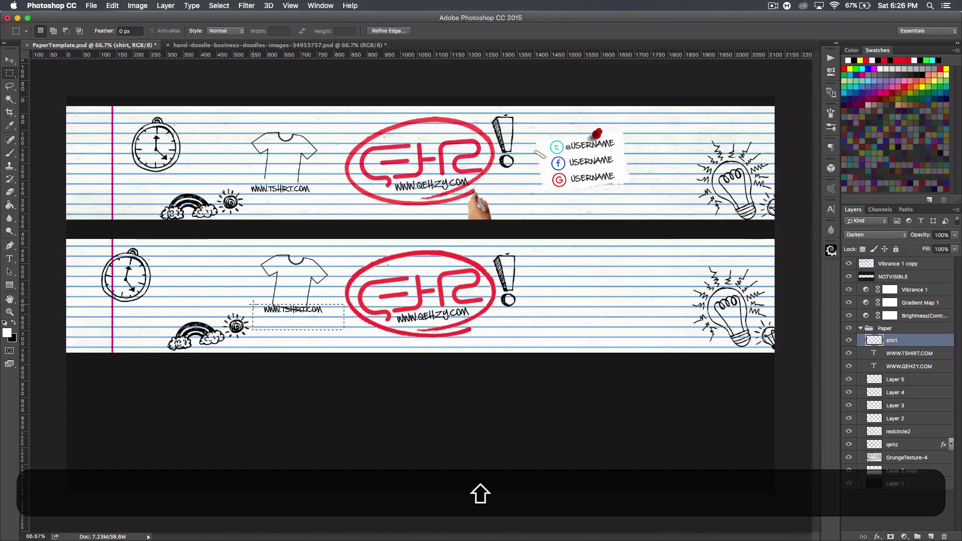
pyautogui.hotkey('shift', 'BackSpace')
pyautogui.press('shift+super+d')
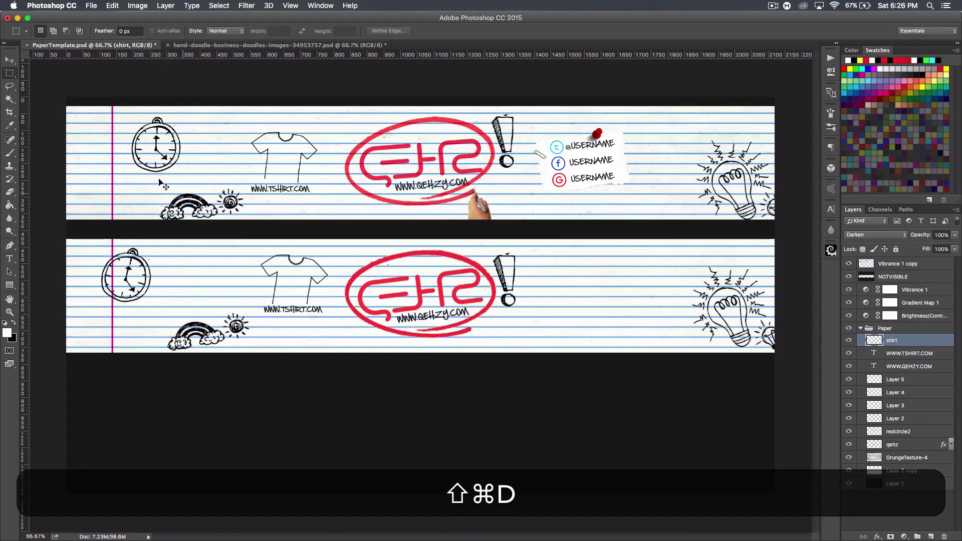
pyautogui.click(9, 60)
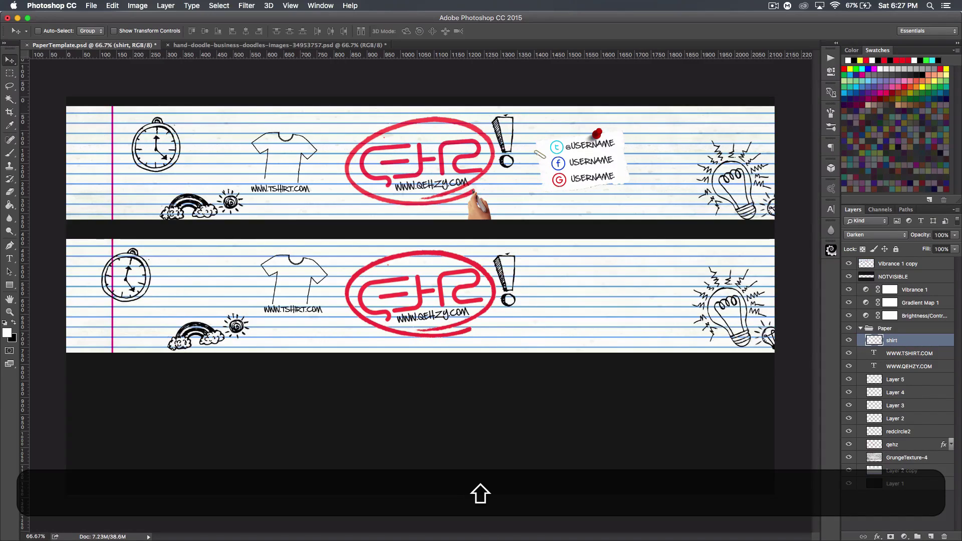
# Place papaer.png from the Paper Banners folder in Finder into PaperTemplate.psd, between the exclamation mark and the light bulb.
pyautogui.press('super+Tab')
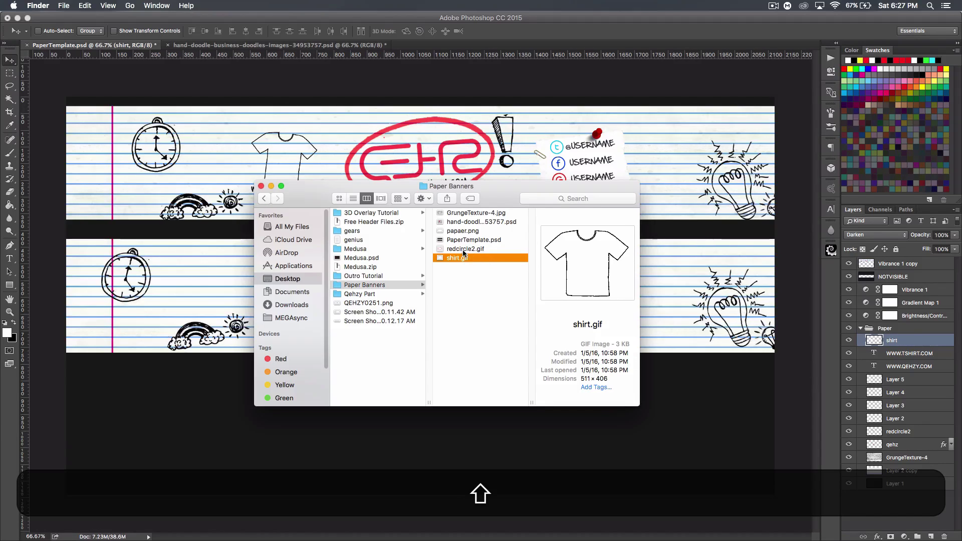
pyautogui.click(455, 232)
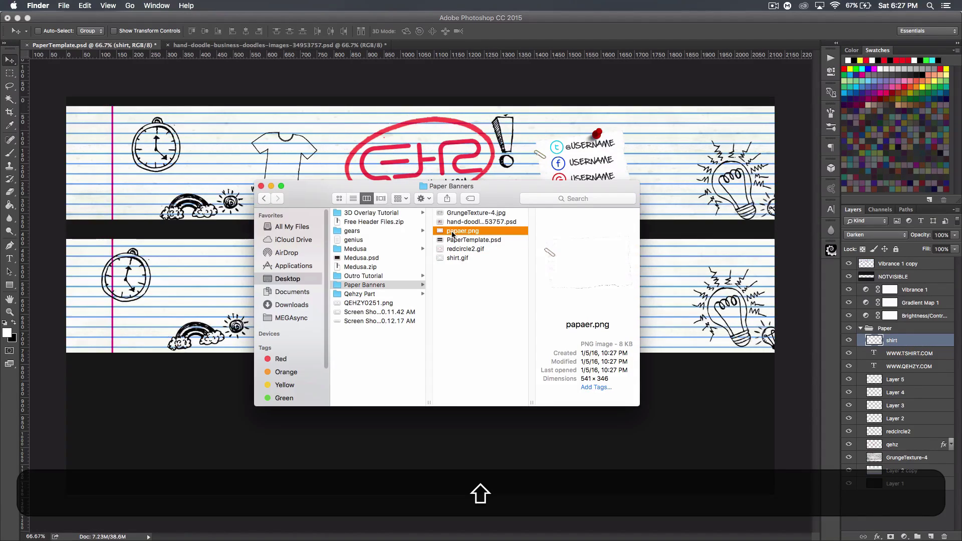
pyautogui.moveTo(597, 228); pyautogui.dragTo(675, 309)
pyautogui.moveTo(330, 239); pyautogui.dragTo(370, 263)
pyautogui.moveTo(492, 322); pyautogui.dragTo(639, 298)
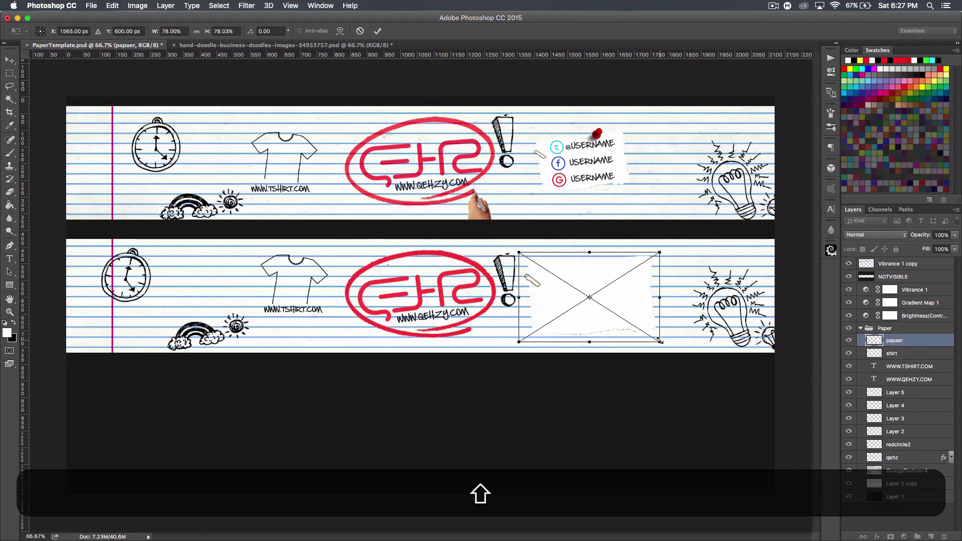
# Scale the paper note to about 50%, rotate it about 3° counterclockwise and position it beside the exclamation mark.
pyautogui.moveTo(660, 341); pyautogui.dragTo(640, 334)
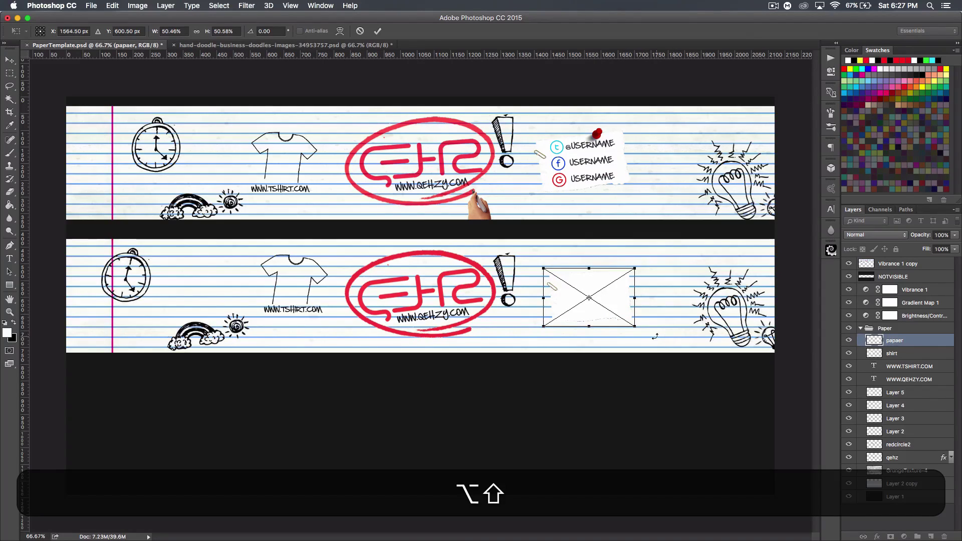
pyautogui.moveTo(655, 328); pyautogui.dragTo(658, 327)
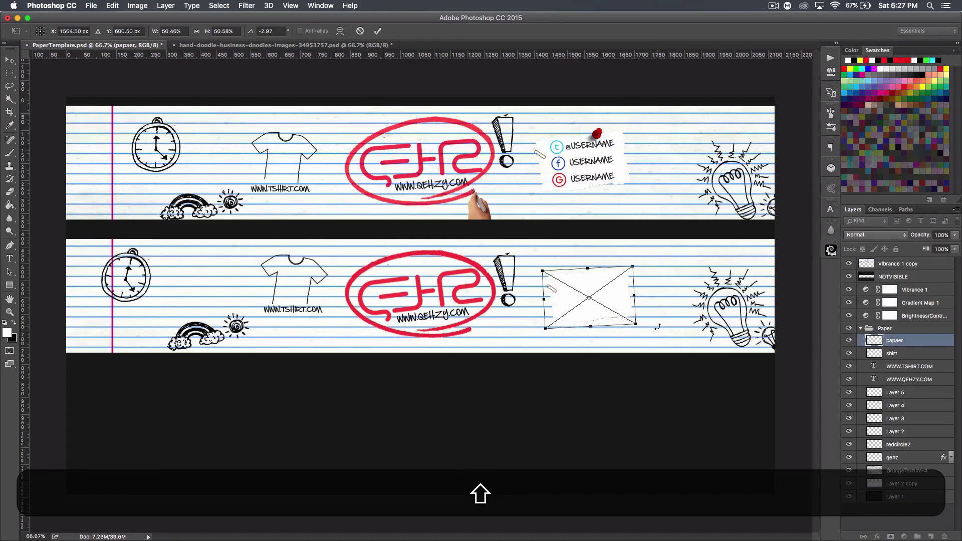
pyautogui.hotkey('shift', 'Return')
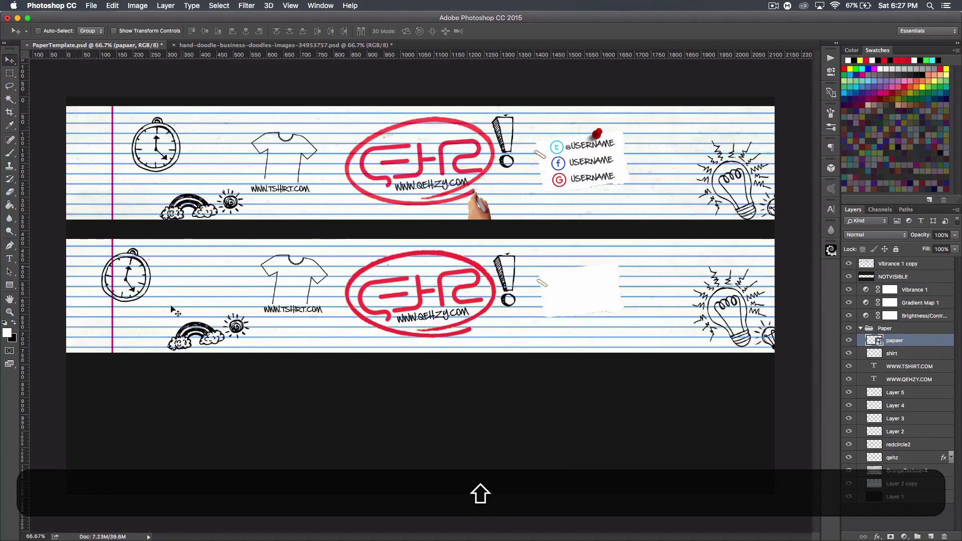
# Open NsanePack.psd from Documents > Graphic Design > My Packs in Finder and make its Social Media Icons group visible.
pyautogui.press('super+Tab')
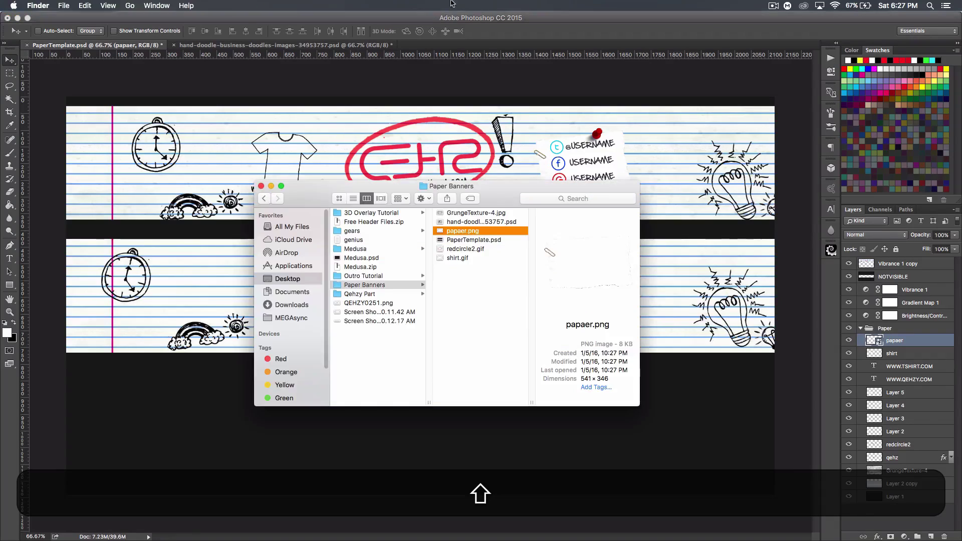
pyautogui.click(292, 291)
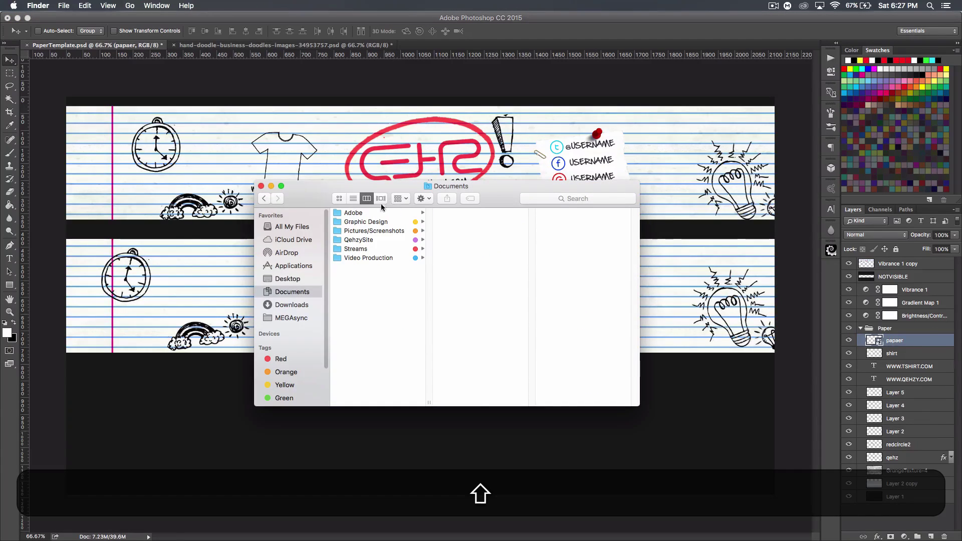
pyautogui.click(373, 221)
pyautogui.click(459, 296)
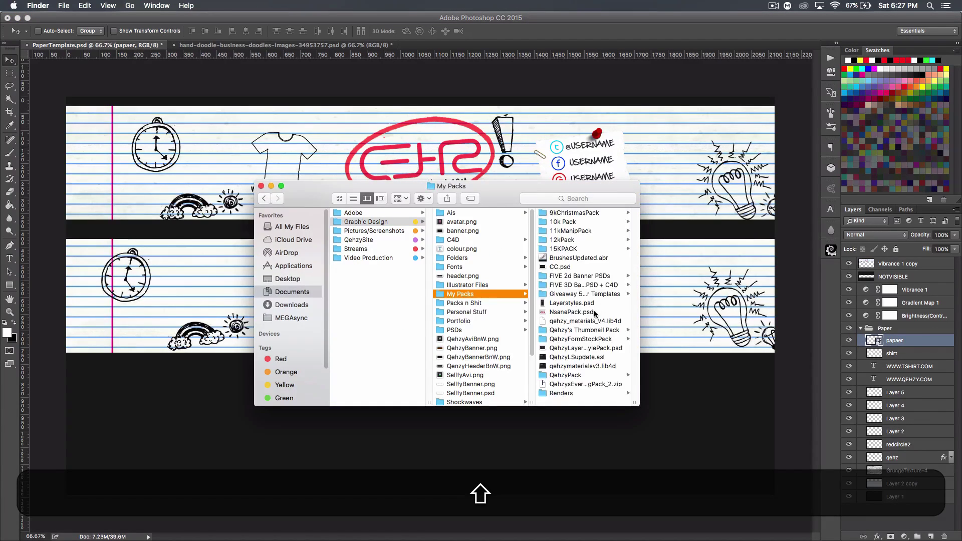
pyautogui.doubleClick(560, 312)
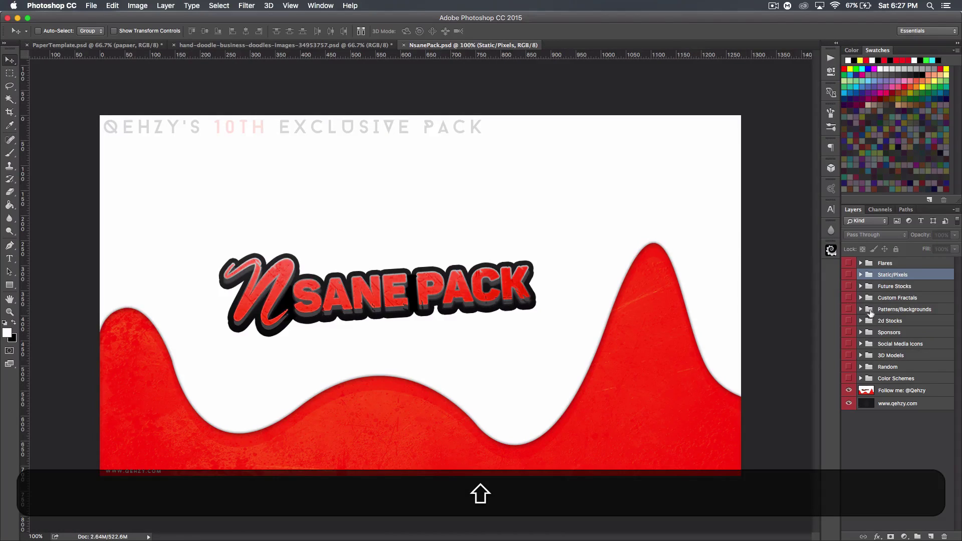
pyautogui.click(862, 345)
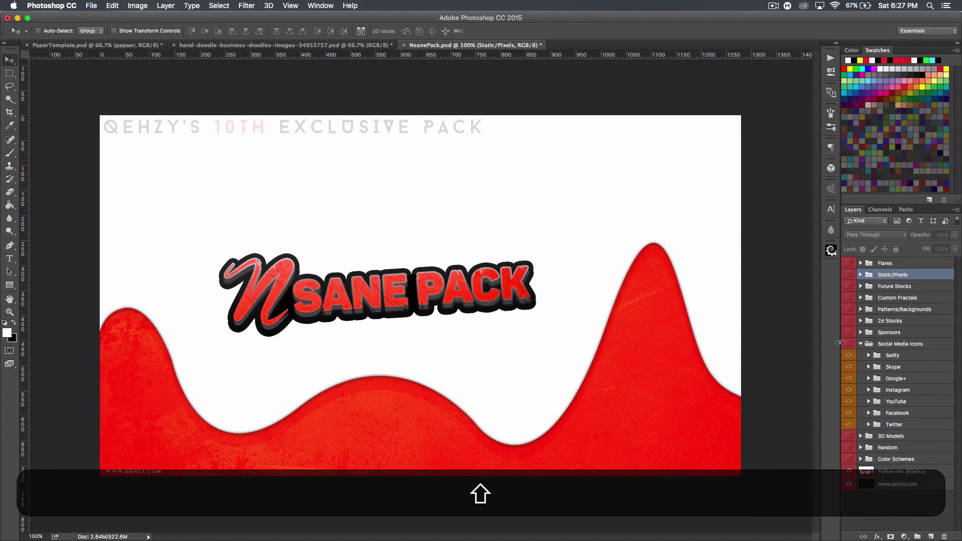
pyautogui.click(846, 344)
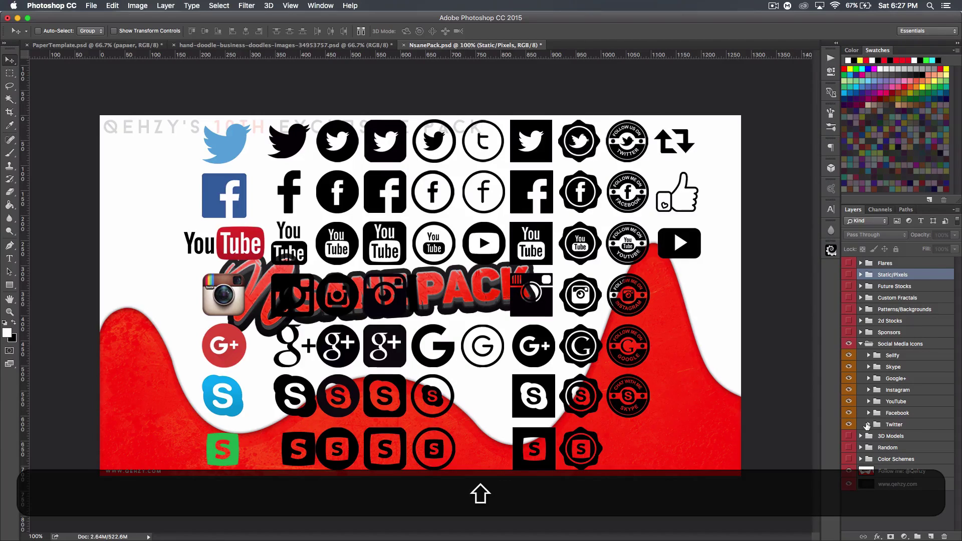
# Copy the Open Circle icons from the Twitter, Facebook and Google+ groups together into PaperTemplate.psd, over the lower banner.
pyautogui.click(868, 426)
pyautogui.scroll(-4, 879, 425)
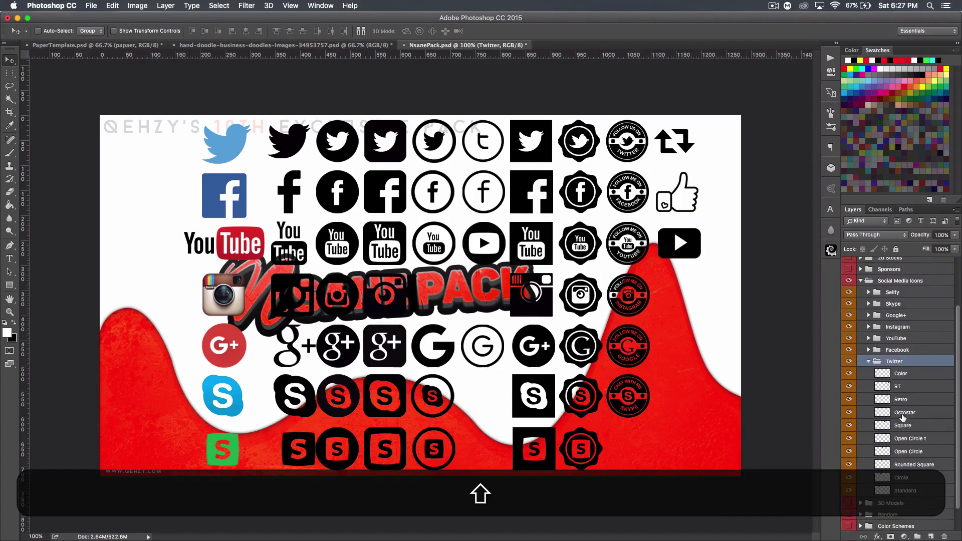
pyautogui.click(926, 454)
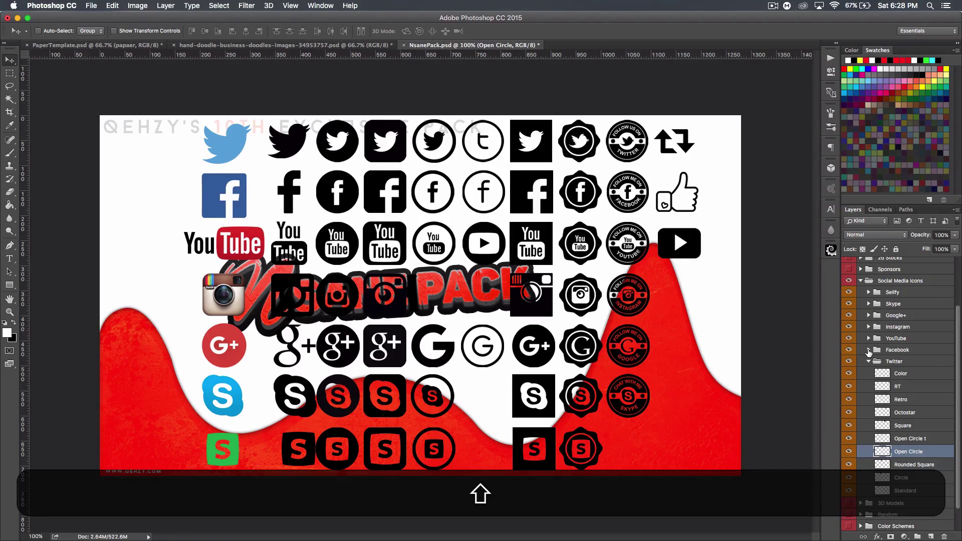
pyautogui.click(869, 350)
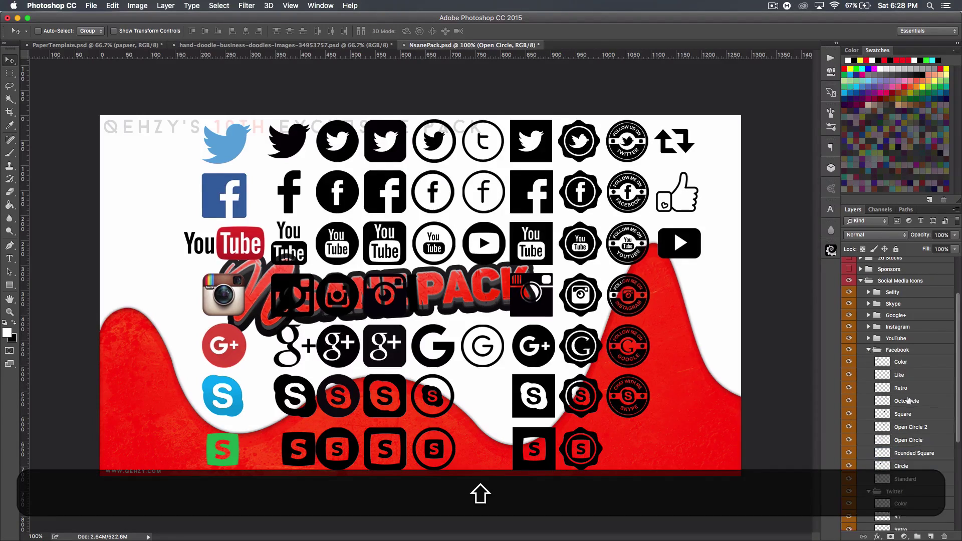
pyautogui.keyDown('shift'); pyautogui.keyDown('super'); pyautogui.click(933, 441); pyautogui.keyUp('super'); pyautogui.keyUp('shift')
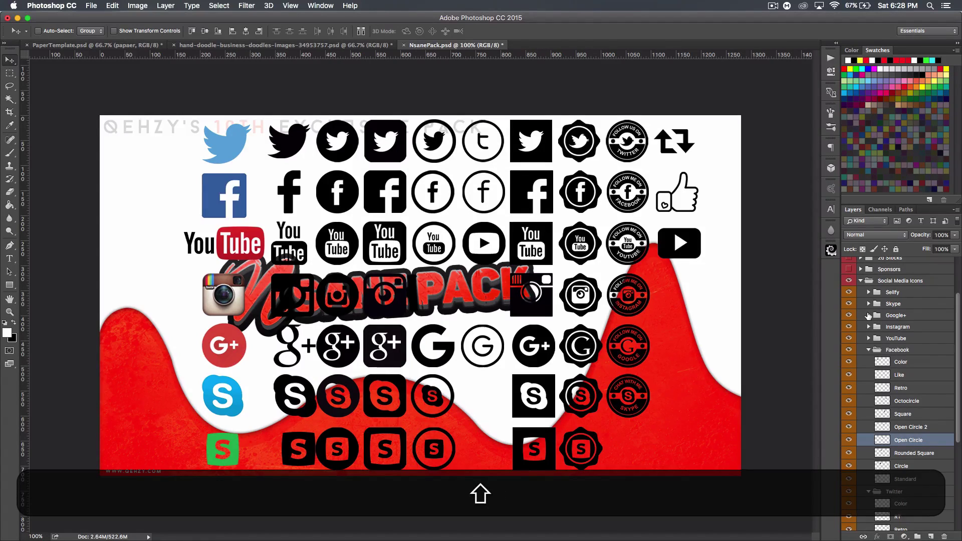
pyautogui.keyDown('shift'); pyautogui.click(869, 315); pyautogui.keyUp('shift')
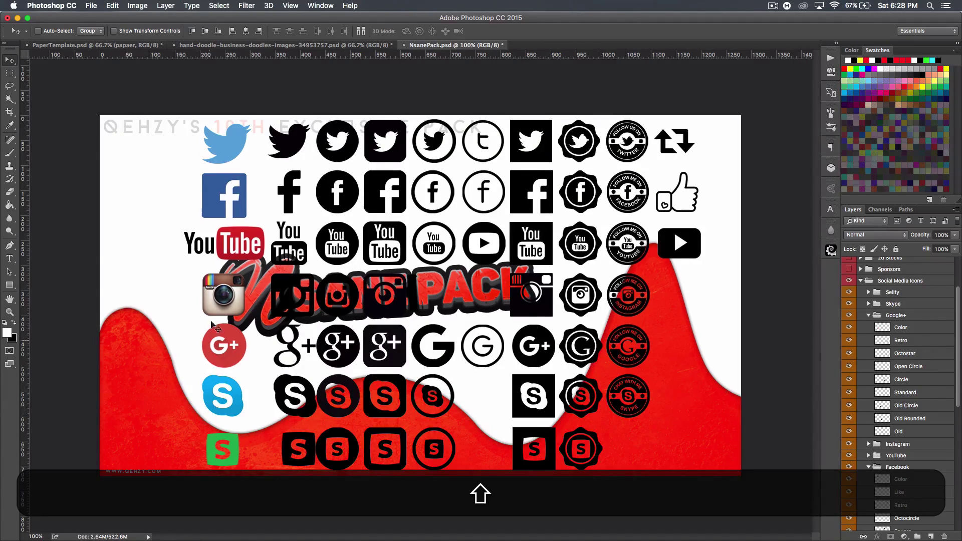
pyautogui.press('super')
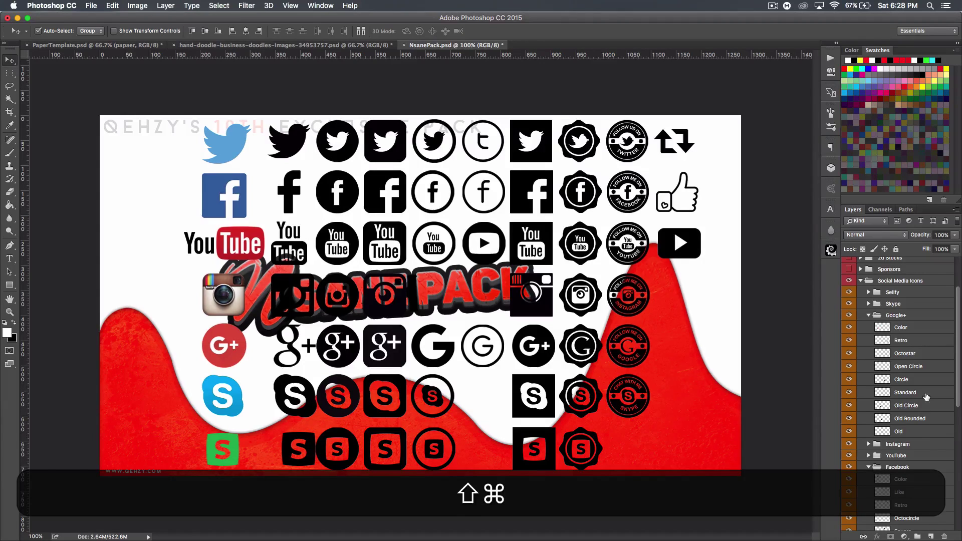
pyautogui.keyDown('shift'); pyautogui.keyDown('super'); pyautogui.click(925, 370); pyautogui.keyUp('super'); pyautogui.keyUp('shift')
pyautogui.moveTo(227, 215)
pyautogui.mouseDown()
pyautogui.moveTo(104, 40)
pyautogui.moveTo(94, 72)
pyautogui.mouseUp()
pyautogui.moveTo(611, 271); pyautogui.dragTo(608, 309)
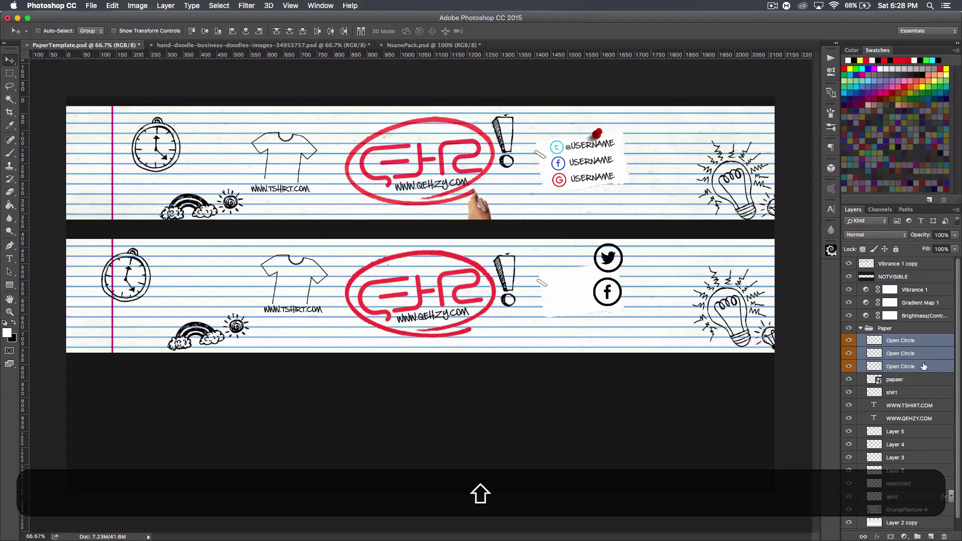
# Move the Google+ icon directly below the Facebook icon and nudge it into line with the other two icons.
pyautogui.click(848, 366)
pyautogui.click(848, 366)
pyautogui.click(918, 342)
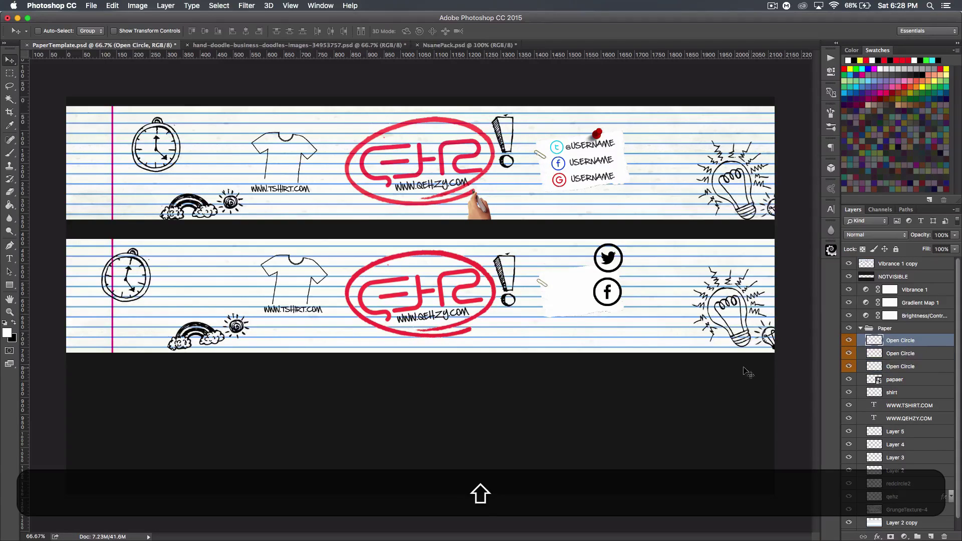
pyautogui.moveTo(627, 377); pyautogui.dragTo(621, 327)
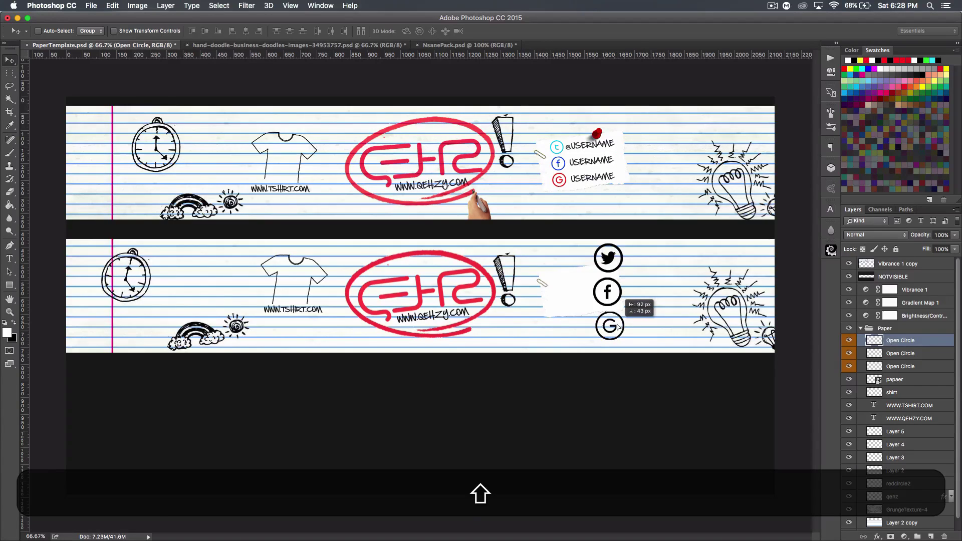
pyautogui.hotkey('shift', 'Left')
pyautogui.hotkey('shift', 'Up')
pyautogui.hotkey('shift', 'Up')
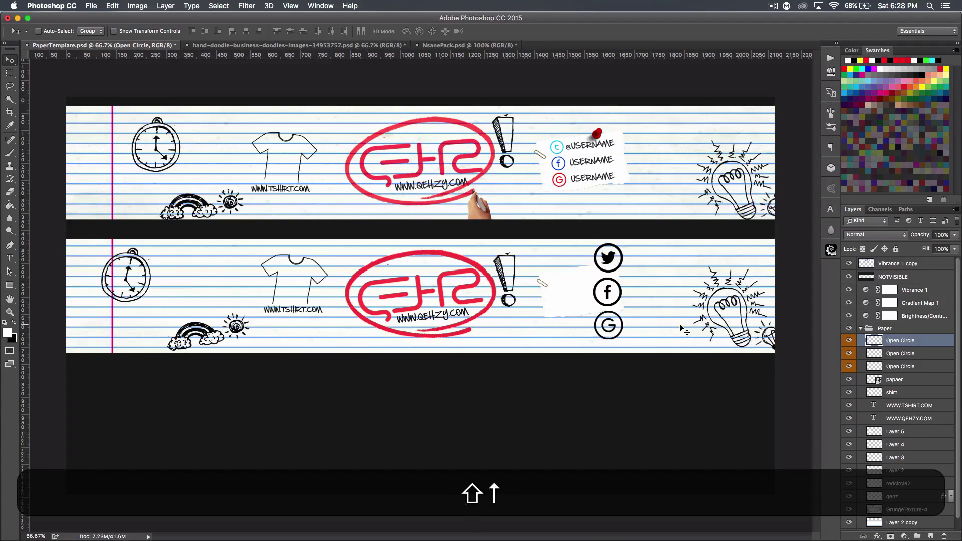
pyautogui.hotkey('shift', 'Down')
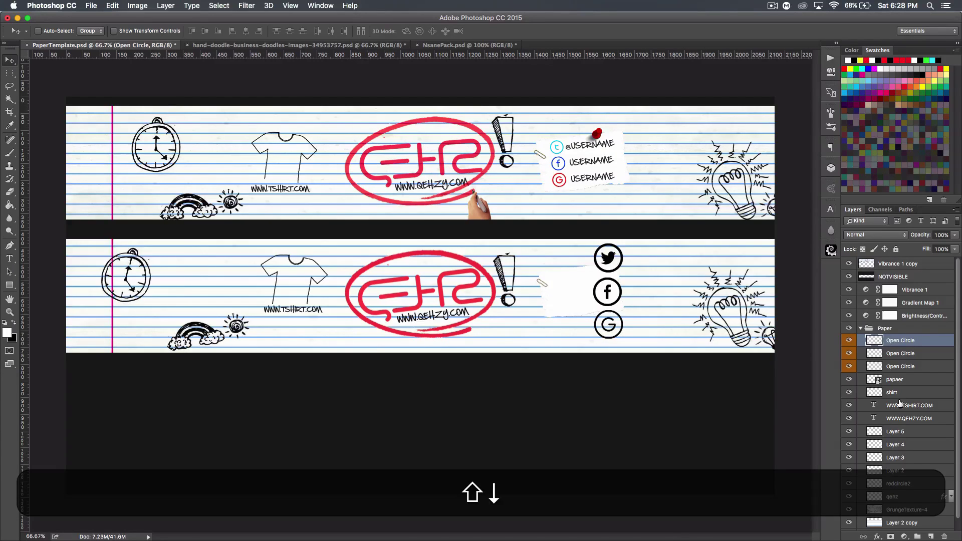
# Scale the three social icons to about 40%, rotate them about 5.8° counterclockwise and place them near the paper note's left edge.
pyautogui.keyDown('shift'); pyautogui.click(919, 366); pyautogui.keyUp('shift')
pyautogui.press('super+shift+t')
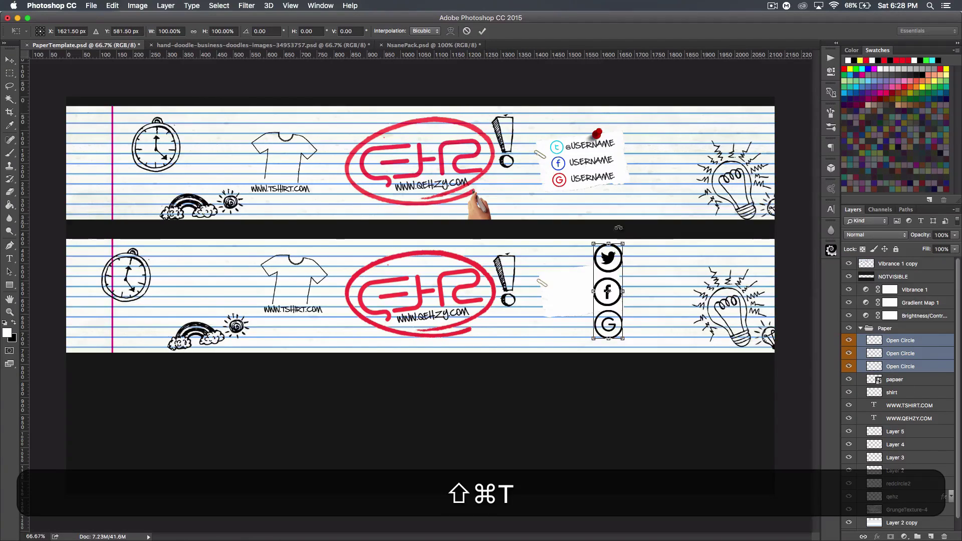
pyautogui.moveTo(622, 245); pyautogui.dragTo(606, 328)
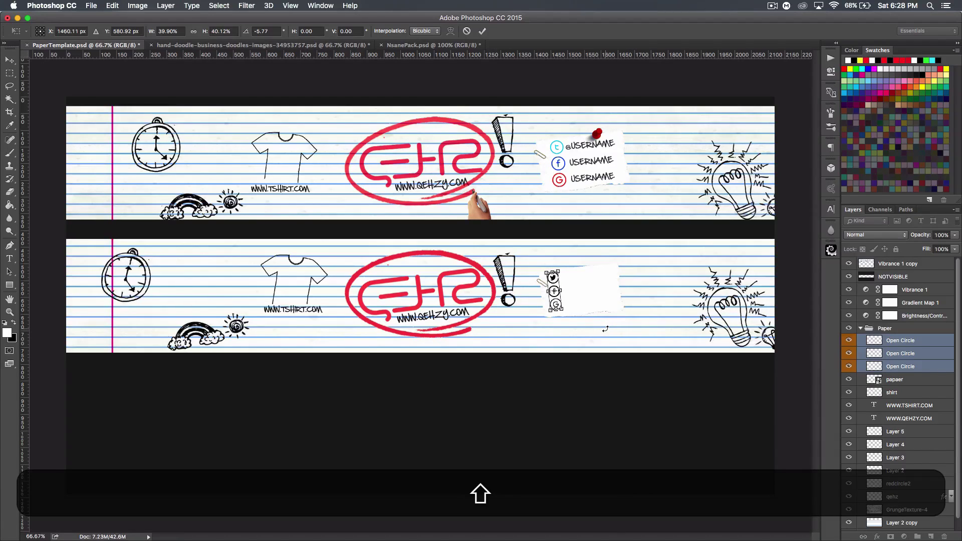
pyautogui.press('Return')
pyautogui.hotkey('shift', 'Right')
pyautogui.hotkey('shift', 'Down')
pyautogui.hotkey('shift', 'Right')
pyautogui.hotkey('shift', 'Down')
pyautogui.hotkey('shift', 'Right')
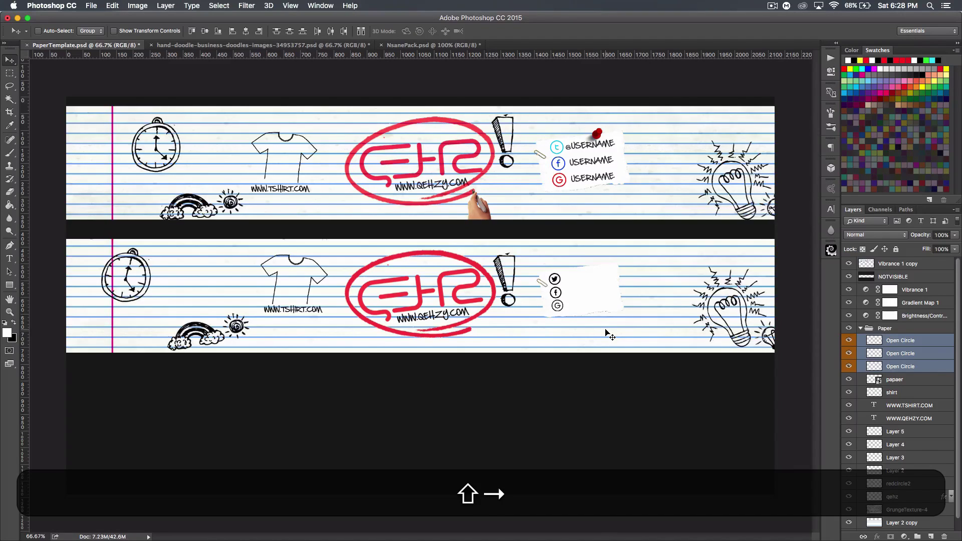
# Apply a light blue Color Overlay (62d1f1) with Normal blending at 100% opacity to the Twitter icon.
pyautogui.doubleClick(927, 367)
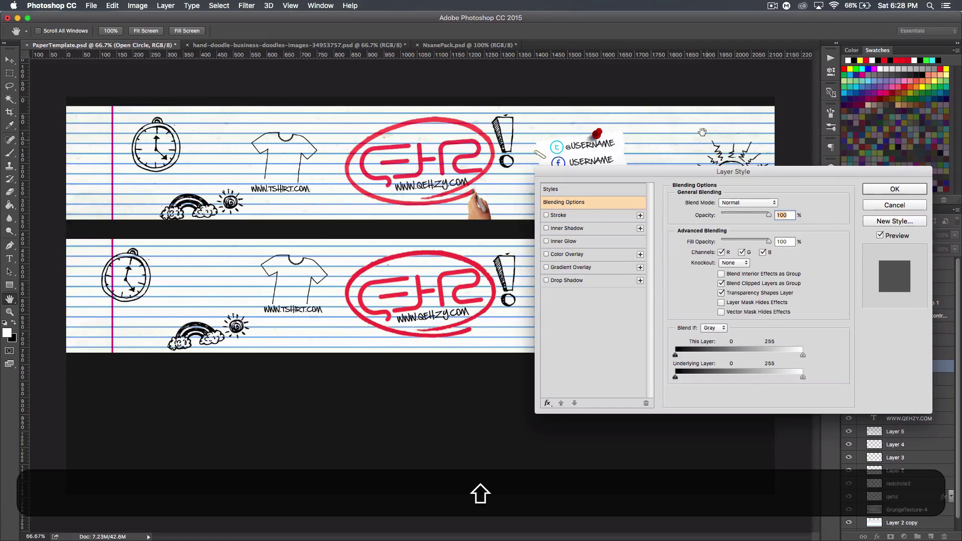
pyautogui.moveTo(639, 171); pyautogui.dragTo(786, 180)
pyautogui.click(719, 264)
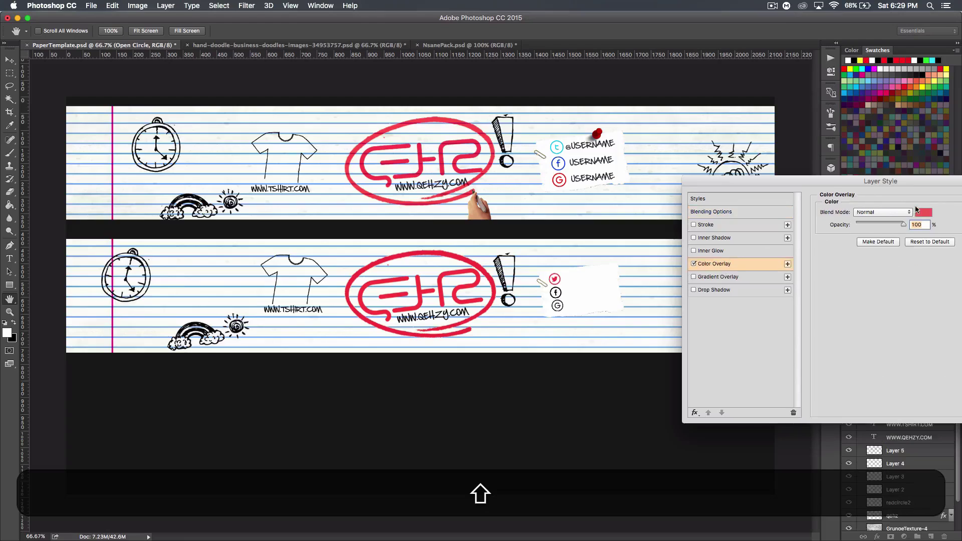
pyautogui.click(925, 213)
pyautogui.moveTo(669, 222); pyautogui.dragTo(673, 236)
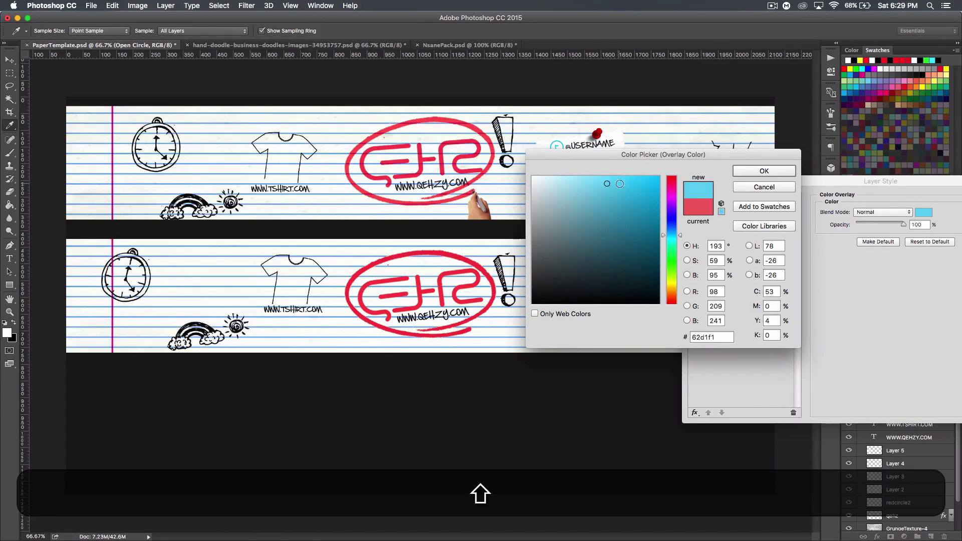
pyautogui.click(764, 171)
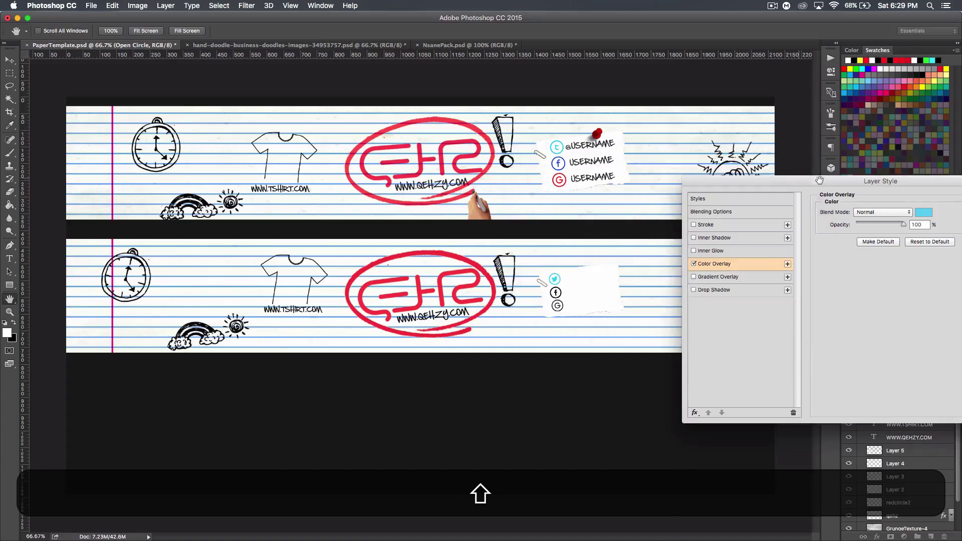
pyautogui.moveTo(944, 187); pyautogui.dragTo(699, 188)
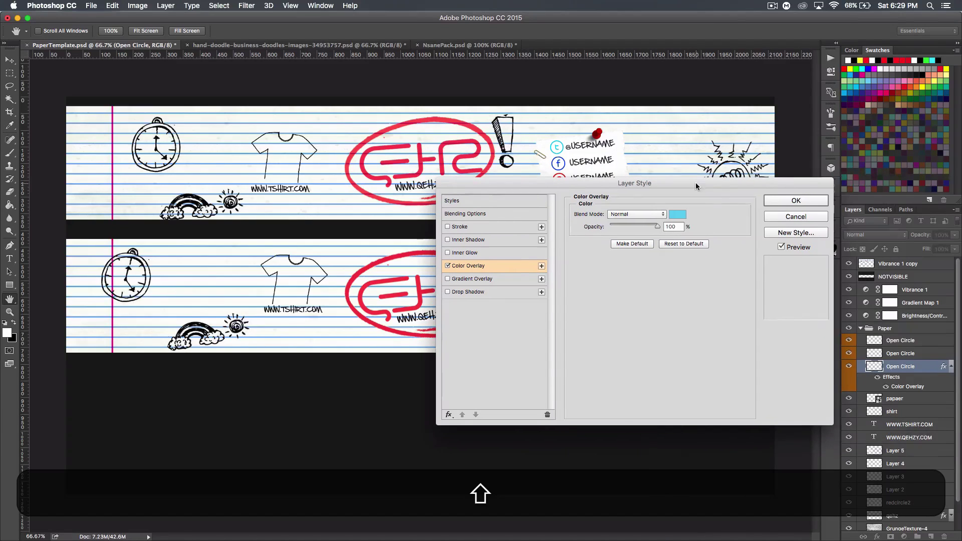
pyautogui.click(784, 198)
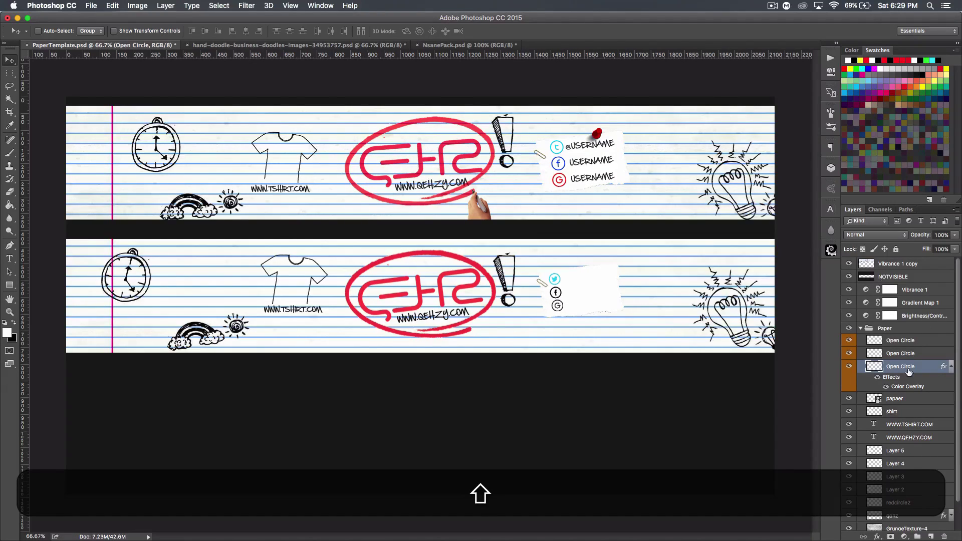
# Apply a blue Color Overlay (628ef1) with Normal blending at 100% opacity to the Facebook icon.
pyautogui.doubleClick(936, 356)
pyautogui.moveTo(562, 183); pyautogui.dragTo(195, 143)
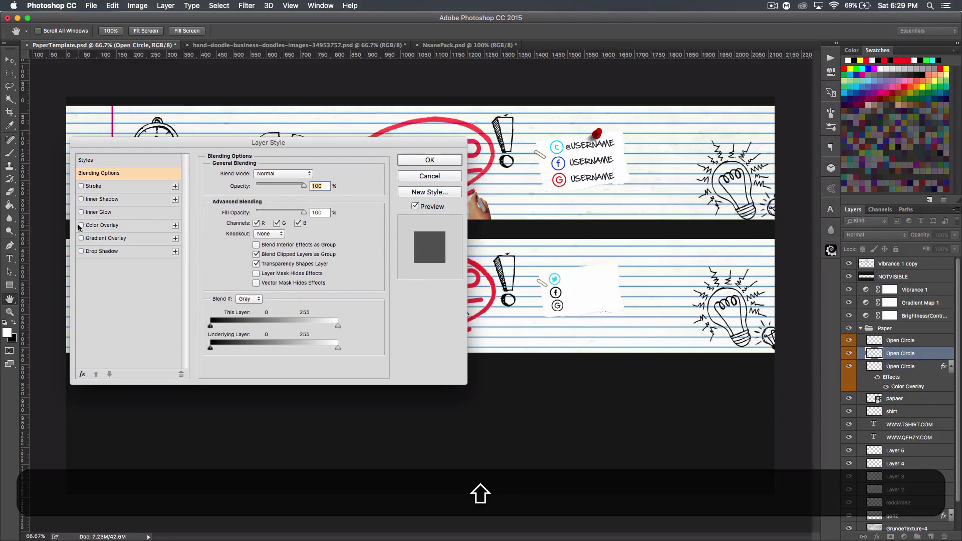
pyautogui.click(101, 226)
pyautogui.click(310, 174)
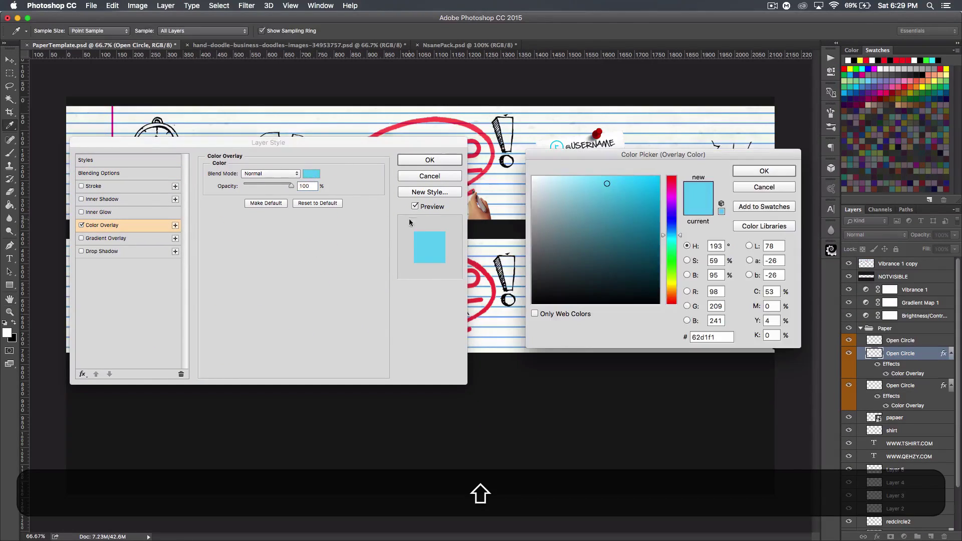
pyautogui.click(673, 231)
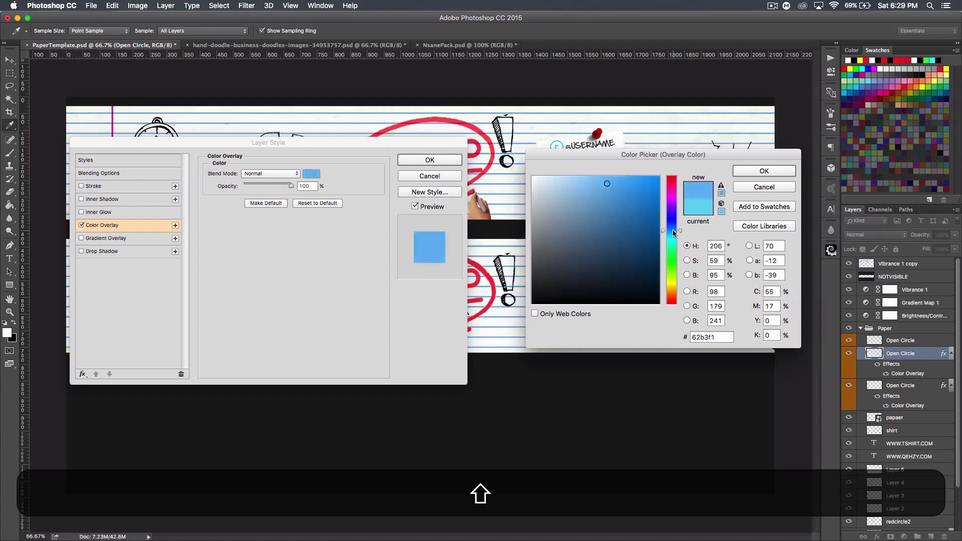
pyautogui.click(738, 172)
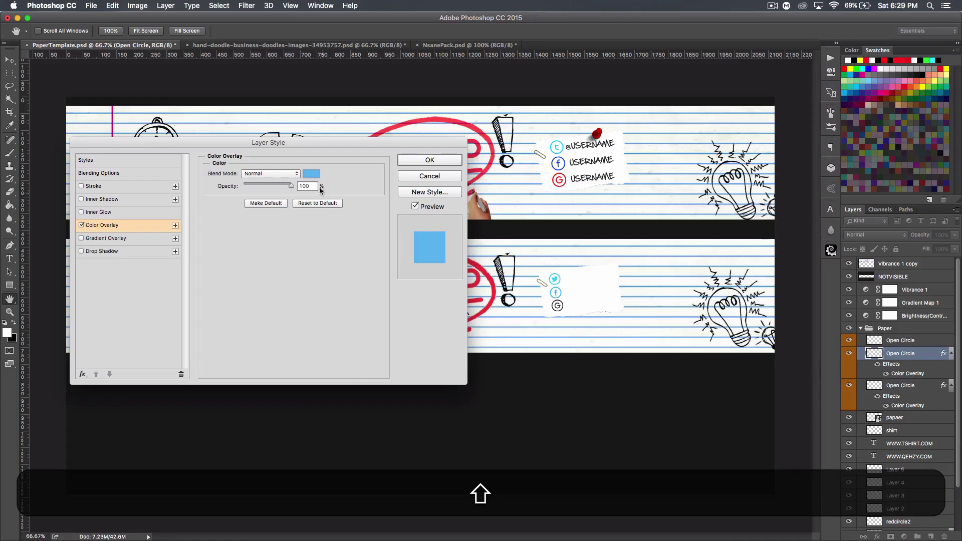
pyautogui.click(311, 173)
pyautogui.click(675, 225)
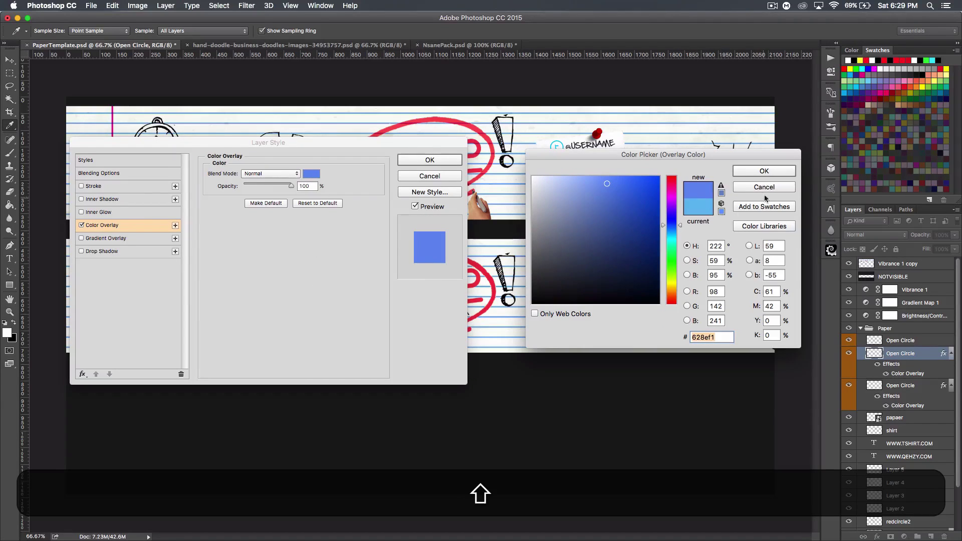
pyautogui.click(760, 176)
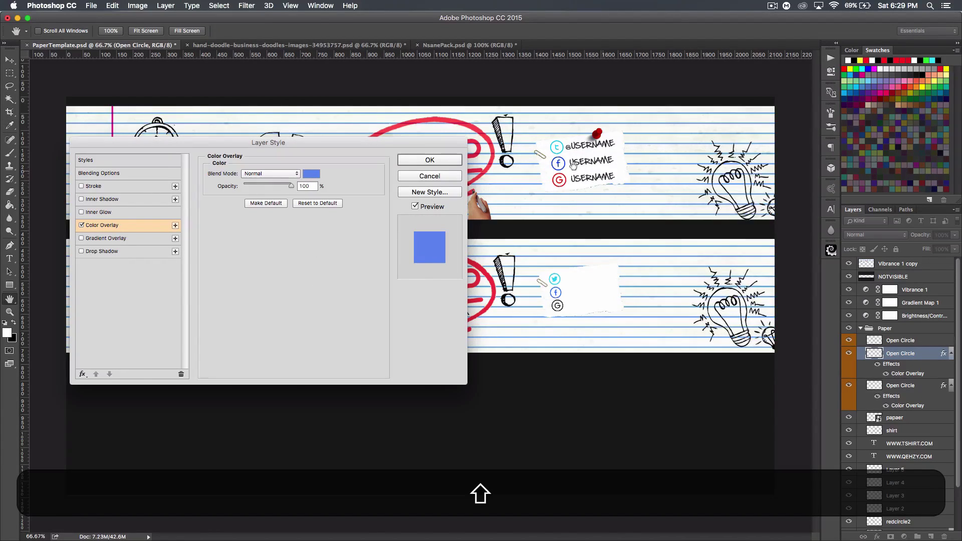
pyautogui.click(437, 161)
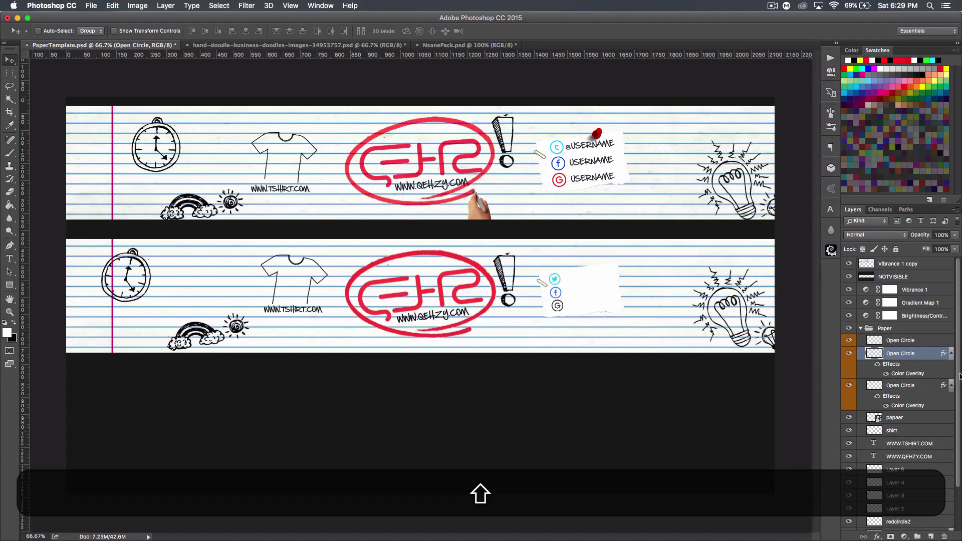
# Apply a pinkish-red Color Overlay with Normal blending at 100% opacity to the Google+ icon.
pyautogui.doubleClick(937, 341)
pyautogui.click(102, 225)
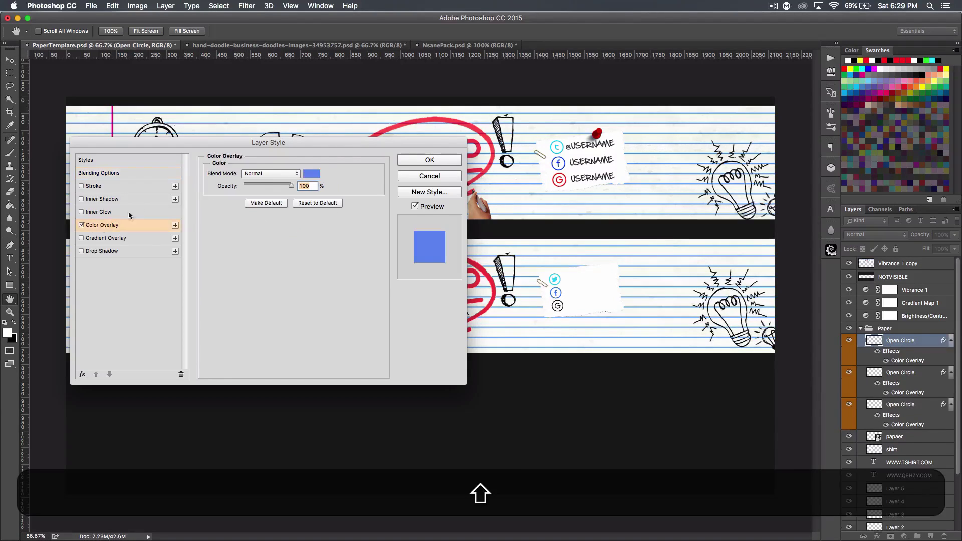
pyautogui.click(312, 175)
pyautogui.click(677, 177)
pyautogui.click(764, 171)
pyautogui.click(430, 160)
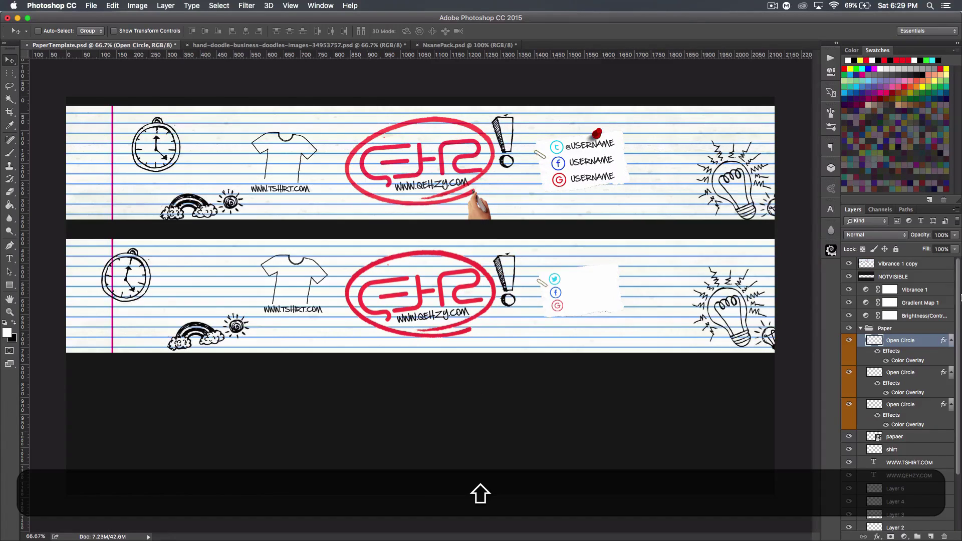
# Collapse the effects lists of the three Open Circle icon layers.
pyautogui.click(952, 341)
pyautogui.click(951, 354)
pyautogui.click(951, 367)
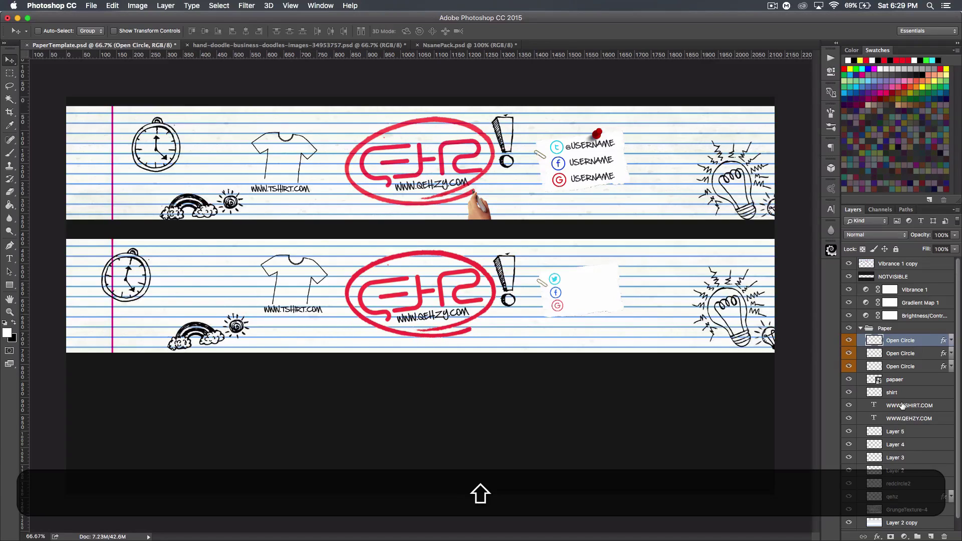
pyautogui.click(902, 406)
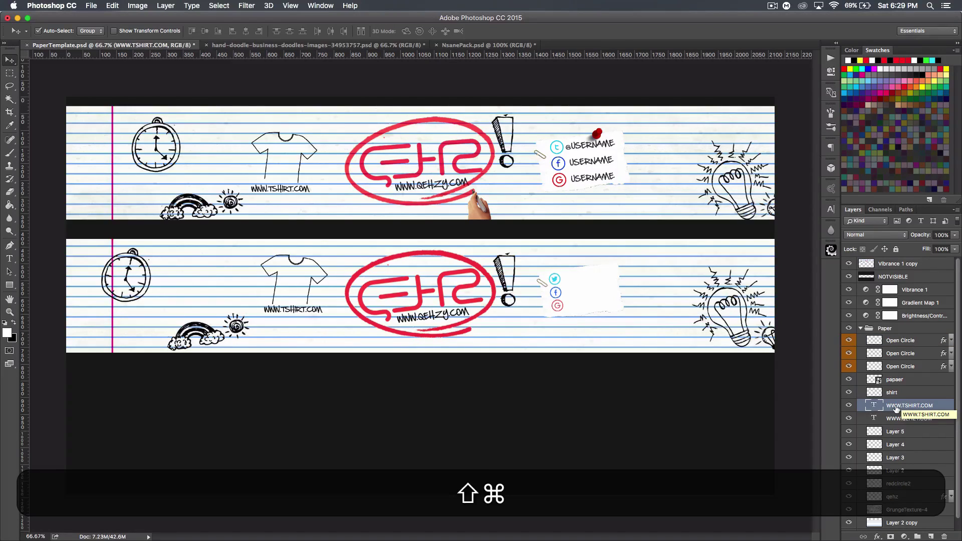
pyautogui.press('shift+super+j')
pyautogui.moveTo(301, 309); pyautogui.dragTo(616, 277)
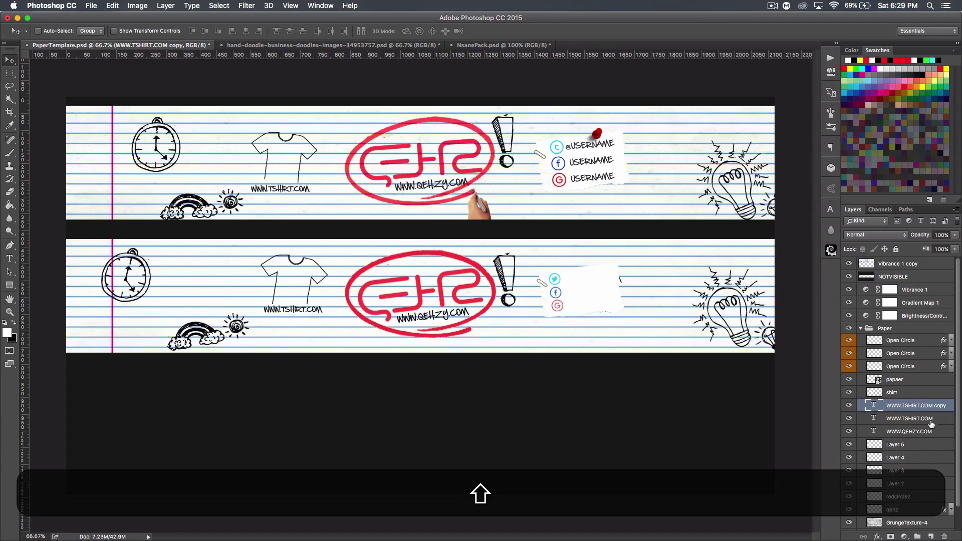
pyautogui.keyDown('shift'); pyautogui.click(912, 432); pyautogui.keyUp('shift')
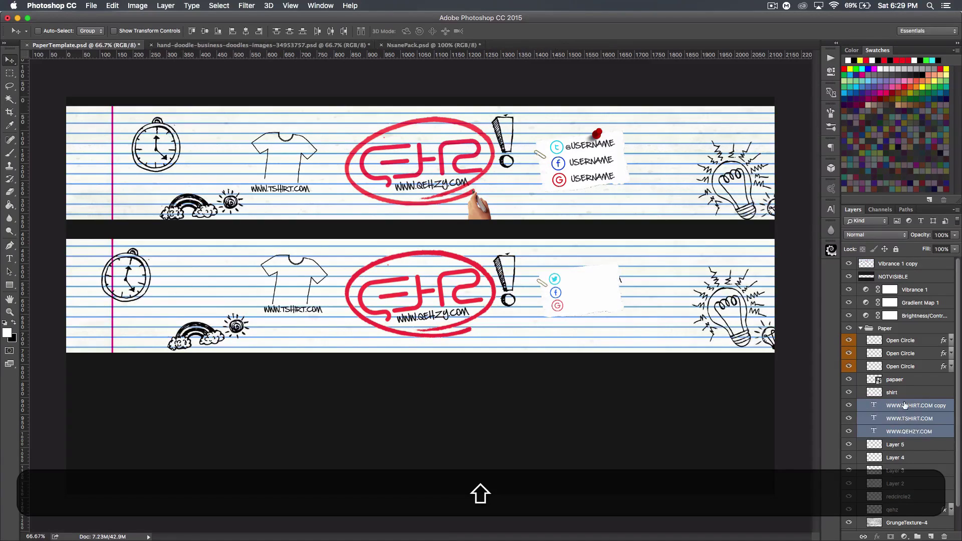
pyautogui.moveTo(905, 405); pyautogui.dragTo(901, 372)
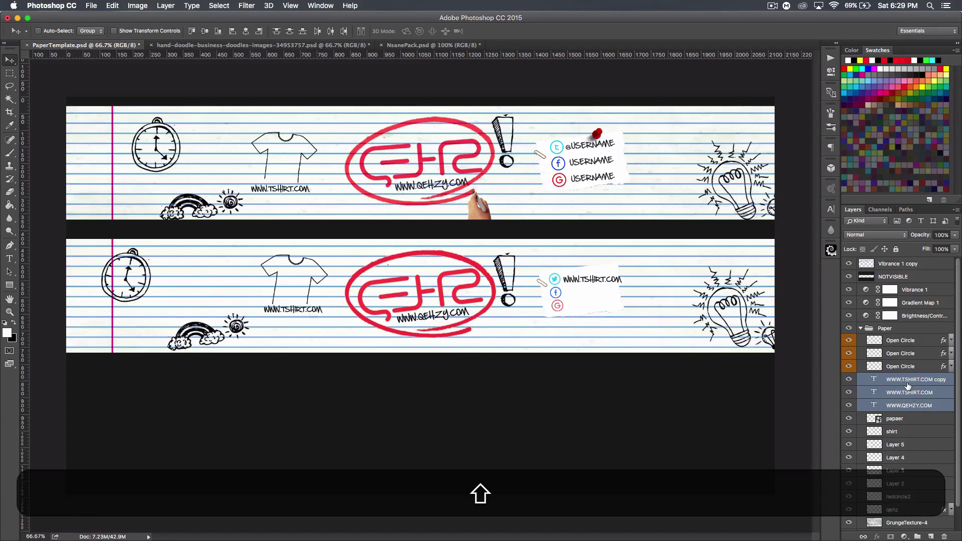
pyautogui.click(915, 406)
pyautogui.click(874, 381)
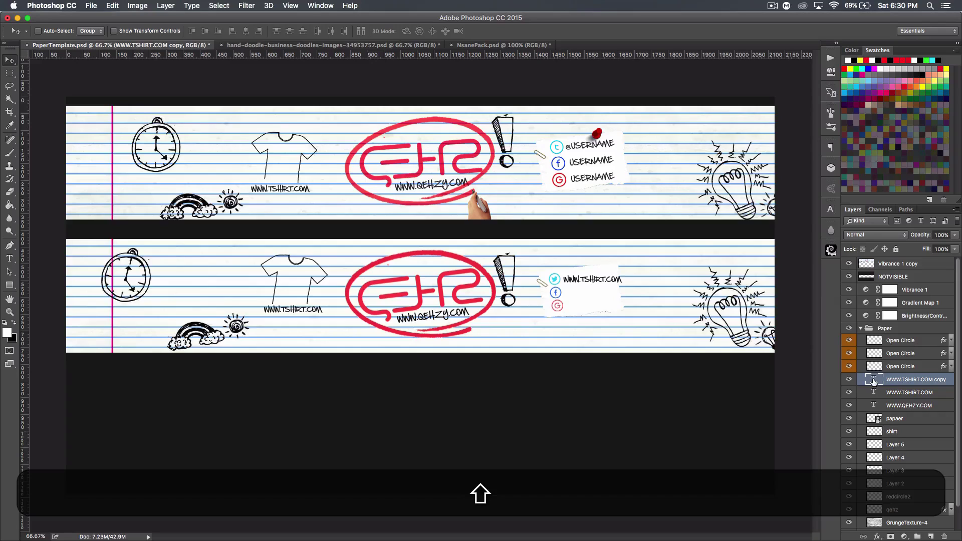
pyautogui.doubleClick(874, 381)
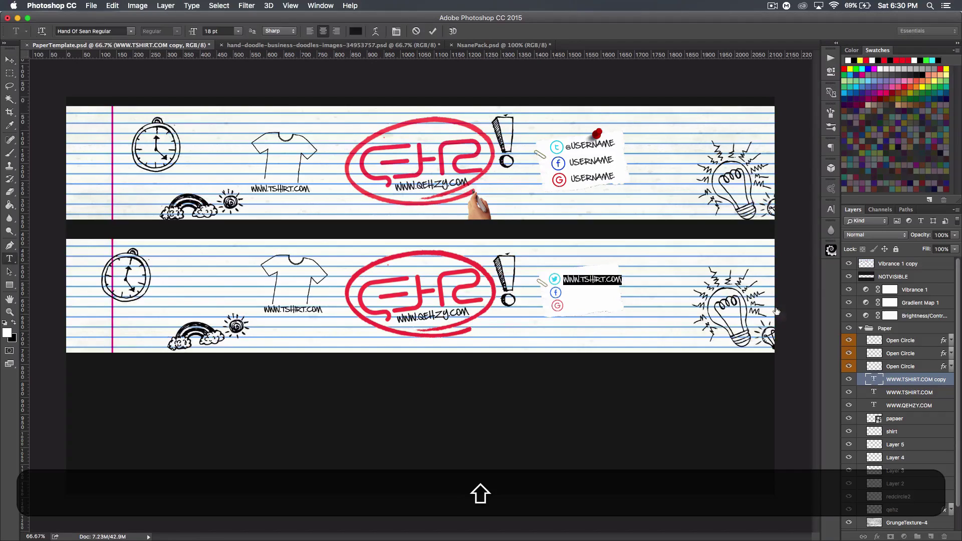
pyautogui.click(324, 32)
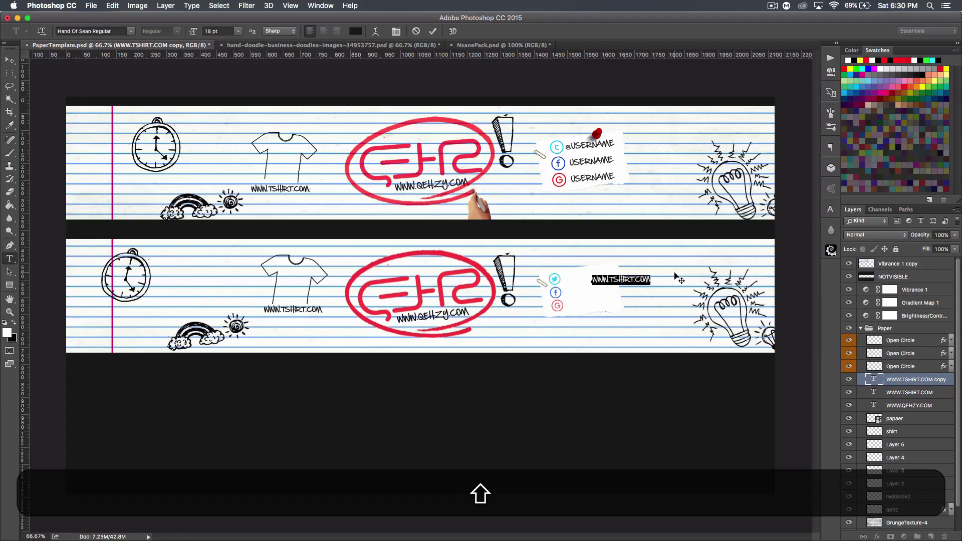
pyautogui.write('@')
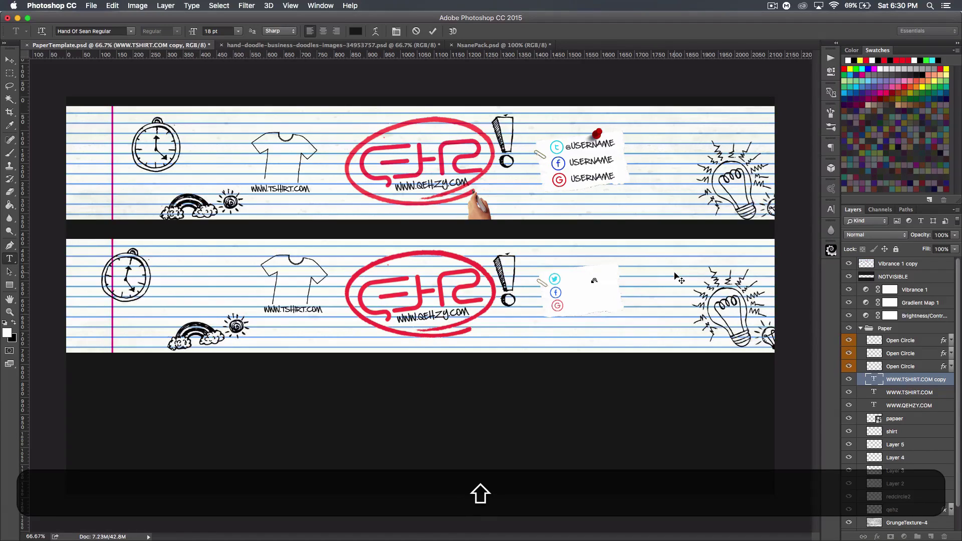
pyautogui.write('QEHZY')
pyautogui.click(10, 60)
pyautogui.moveTo(621, 285); pyautogui.dragTo(593, 285)
pyautogui.press('shift+super+t')
pyautogui.moveTo(606, 284); pyautogui.dragTo(632, 282)
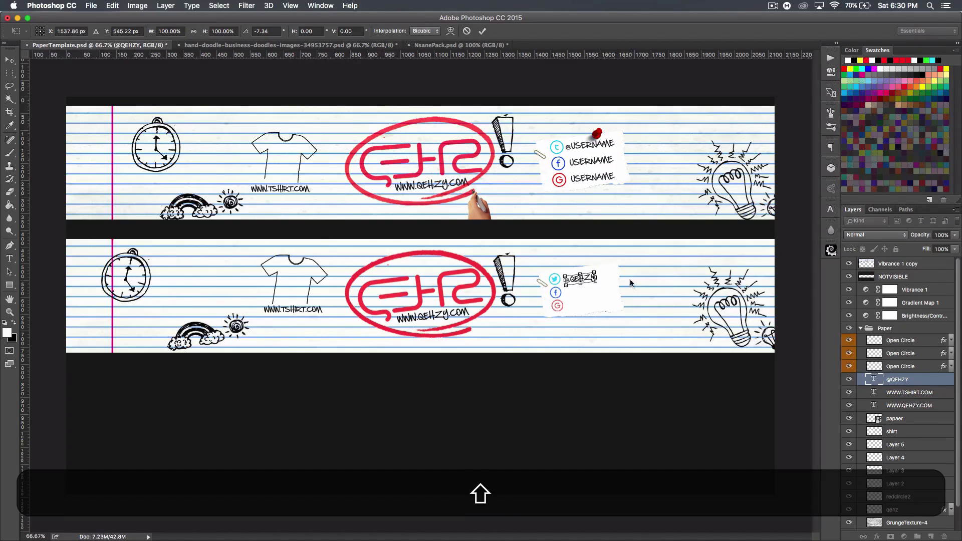
pyautogui.hotkey('shift', 'Return')
pyautogui.hotkey('shift', 'Right')
pyautogui.hotkey('shift', 'Up')
pyautogui.press('shift+super+j')
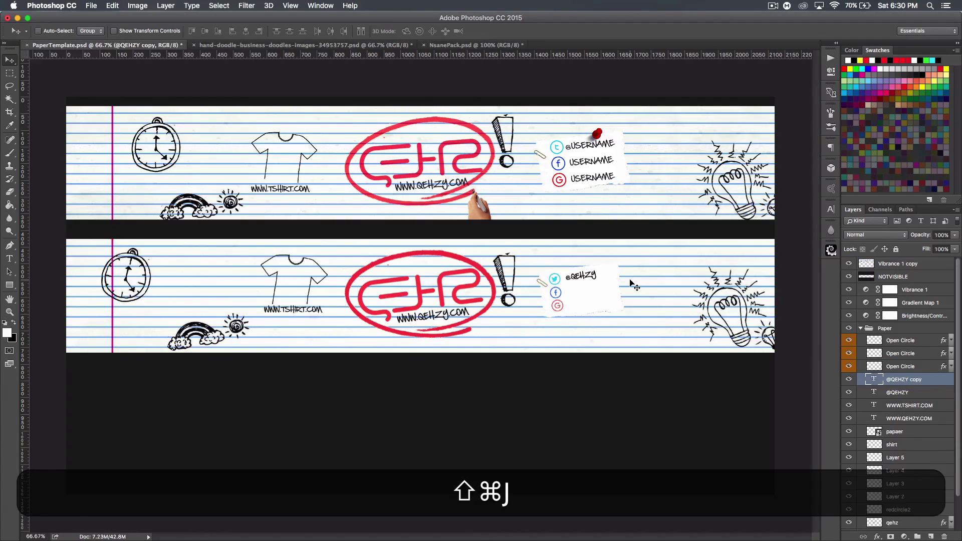
pyautogui.moveTo(594, 275); pyautogui.dragTo(593, 289)
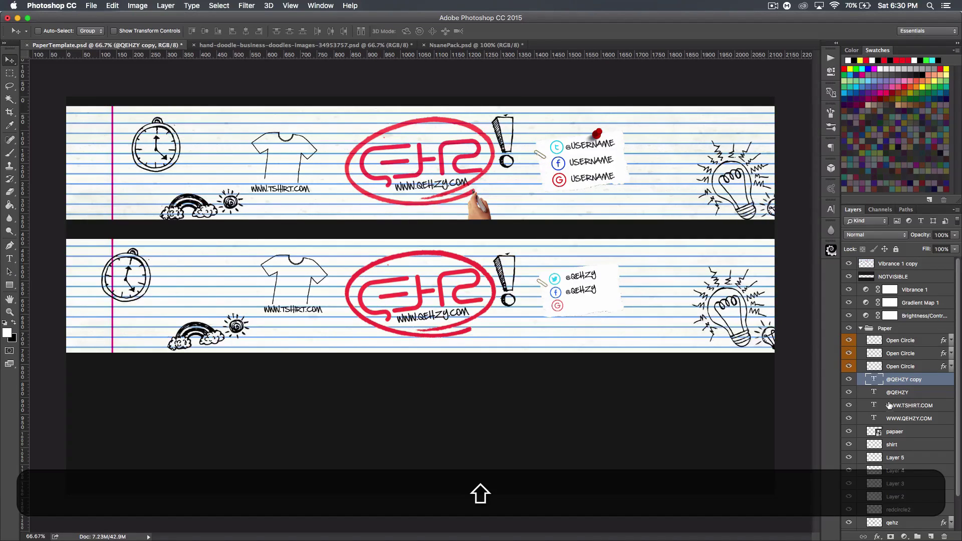
pyautogui.doubleClick(875, 381)
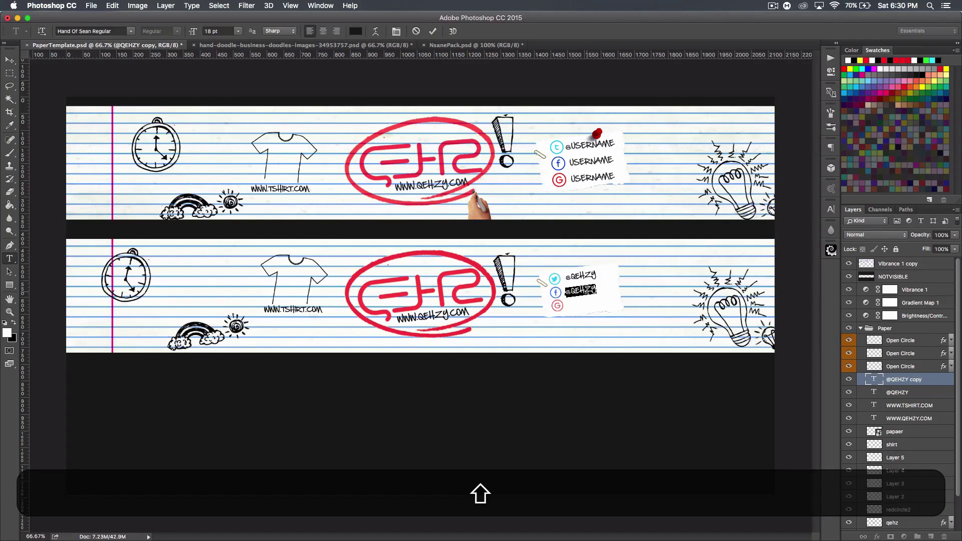
pyautogui.write('QEHZY')
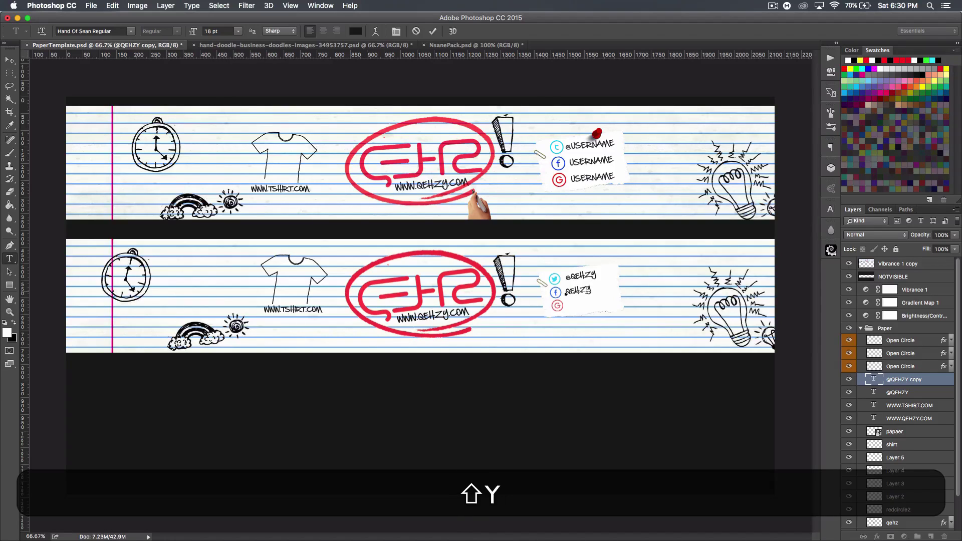
pyautogui.click(9, 60)
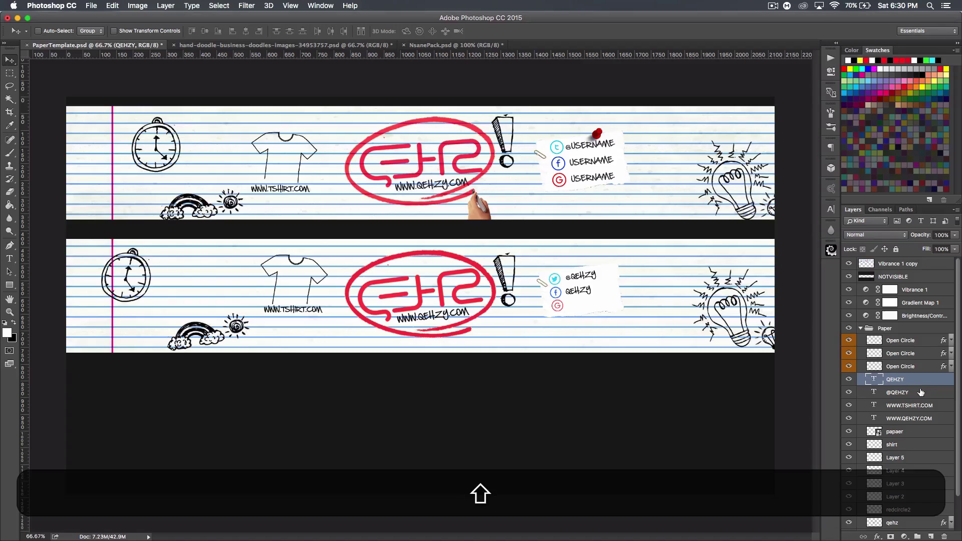
# Duplicate the QEHZY text, place the copy beside the Google+ icon and change it to THATSQEHZY.
pyautogui.press('shift+super+j')
pyautogui.moveTo(579, 293); pyautogui.dragTo(580, 306)
pyautogui.doubleClick(874, 379)
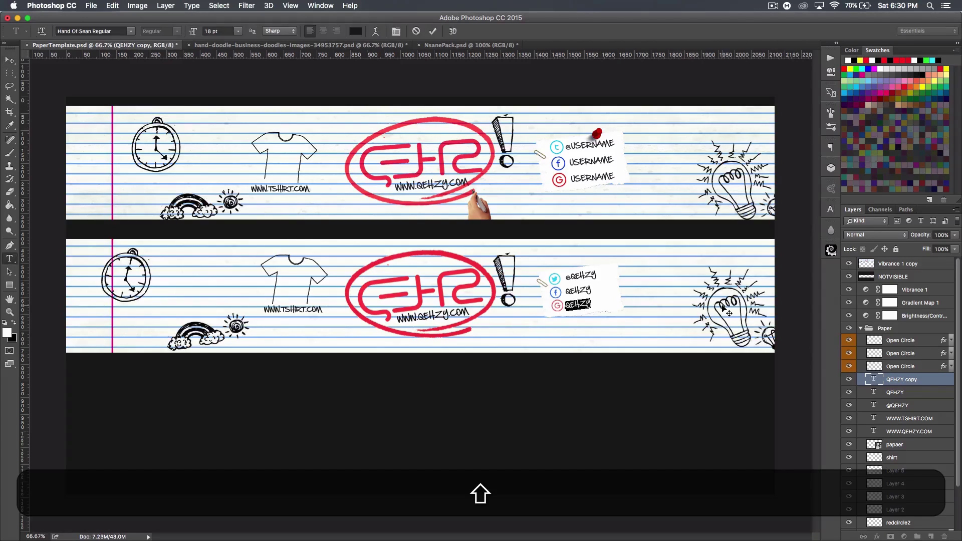
pyautogui.write('THATSQEHZY')
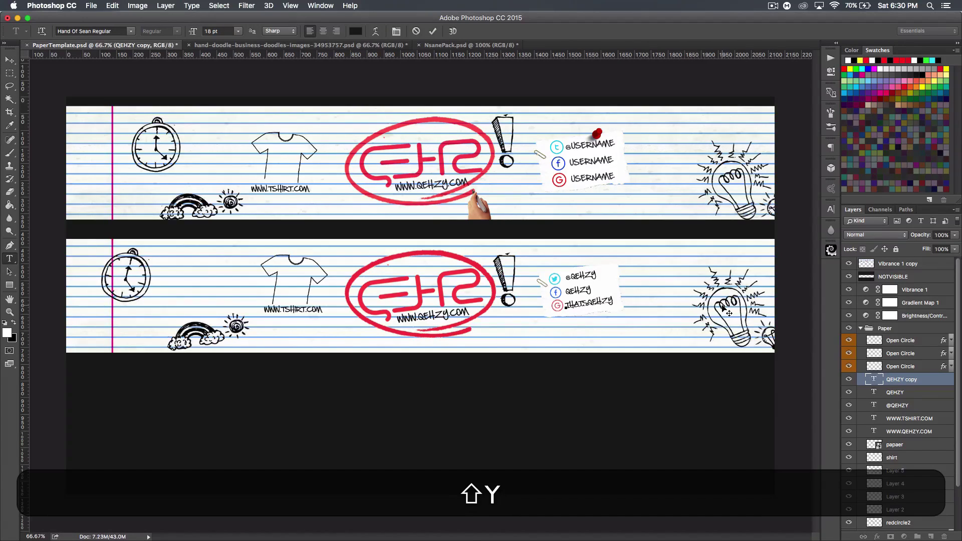
pyautogui.click(9, 60)
pyautogui.click(918, 396)
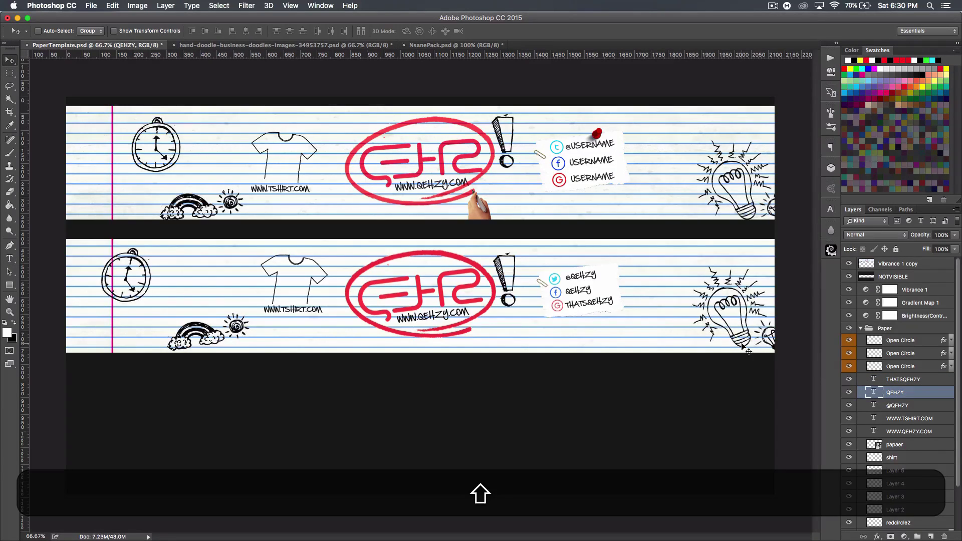
pyautogui.hotkey('shift', 'Right')
pyautogui.hotkey('shift', 'Right')
pyautogui.hotkey('shift', 'Right')
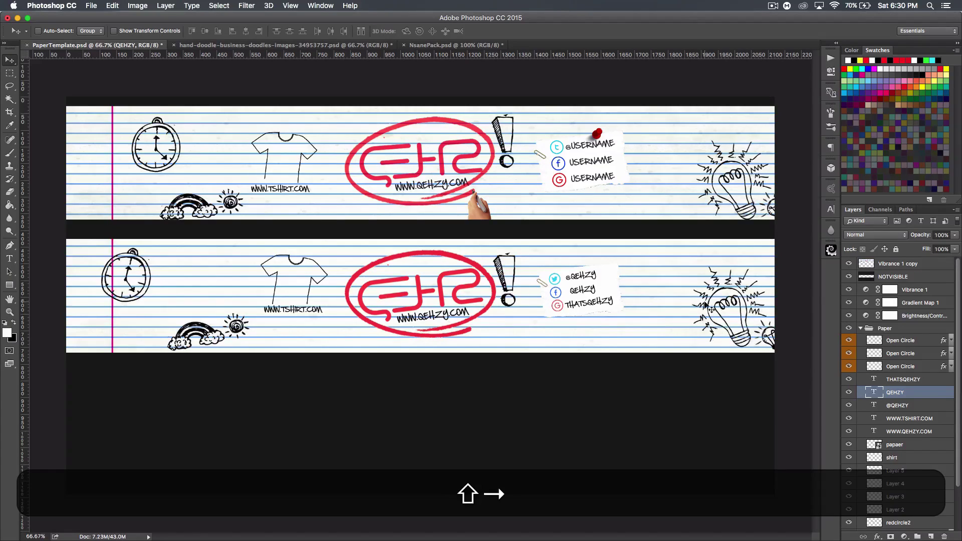
pyautogui.press('shift')
pyautogui.click(930, 409)
pyautogui.hotkey('shift', 'Right')
pyautogui.hotkey('shift', 'Right')
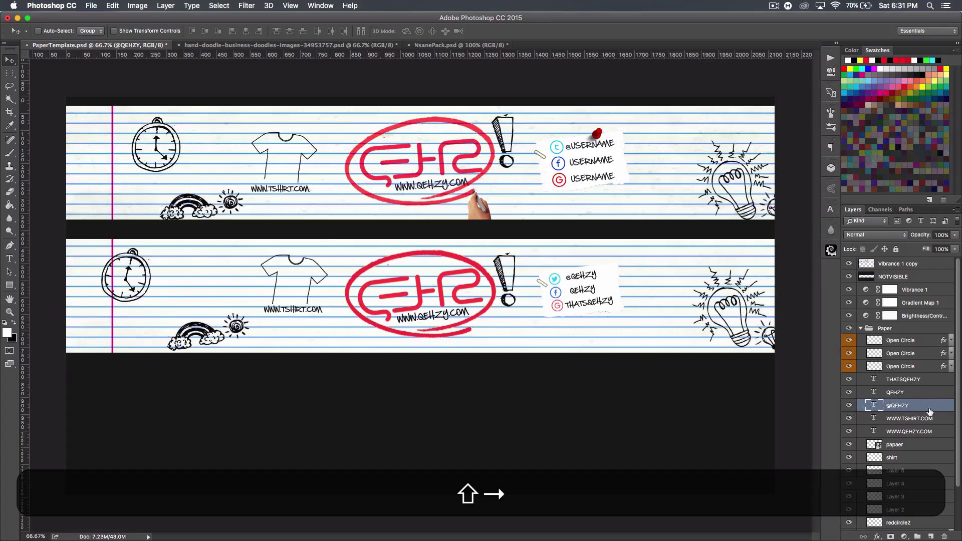
pyautogui.hotkey('shift', 'Up')
pyautogui.hotkey('shift', 'Left')
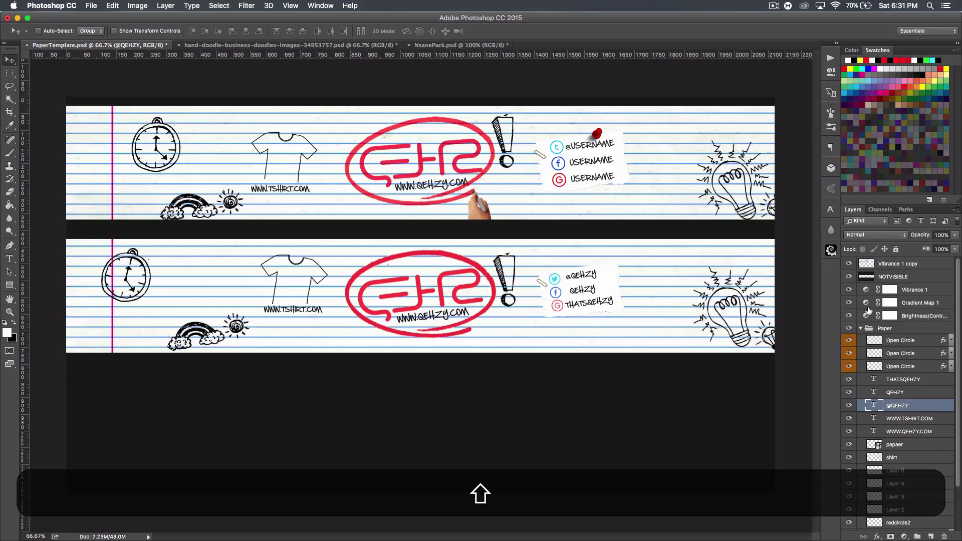
# Collapse the Paper group and compare the banner with the three adjustment layers hidden and shown again.
pyautogui.click(861, 328)
pyautogui.moveTo(849, 316); pyautogui.dragTo(850, 292)
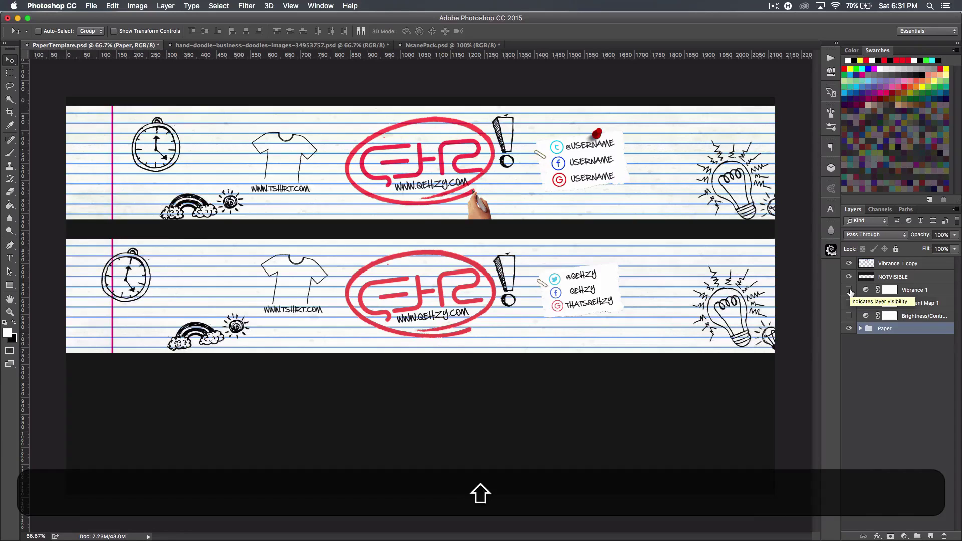
pyautogui.moveTo(851, 292); pyautogui.dragTo(848, 319)
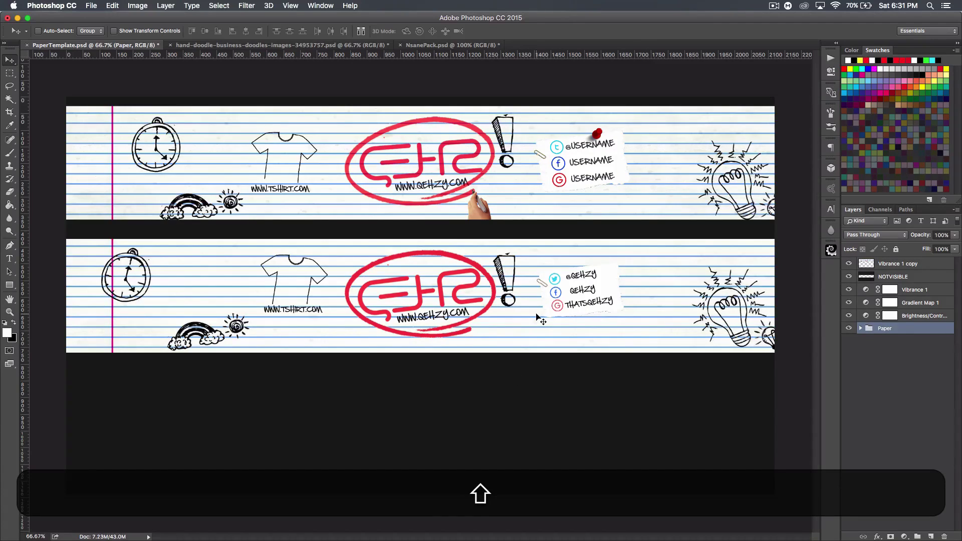
# Copy the red pushpin on Layer 5 of the business-doodles document into PaperTemplate.psd, over the lower paper note.
pyautogui.click(316, 47)
pyautogui.click(909, 266)
pyautogui.moveTo(386, 248)
pyautogui.mouseDown()
pyautogui.moveTo(215, 107)
pyautogui.moveTo(78, 47)
pyautogui.mouseUp()
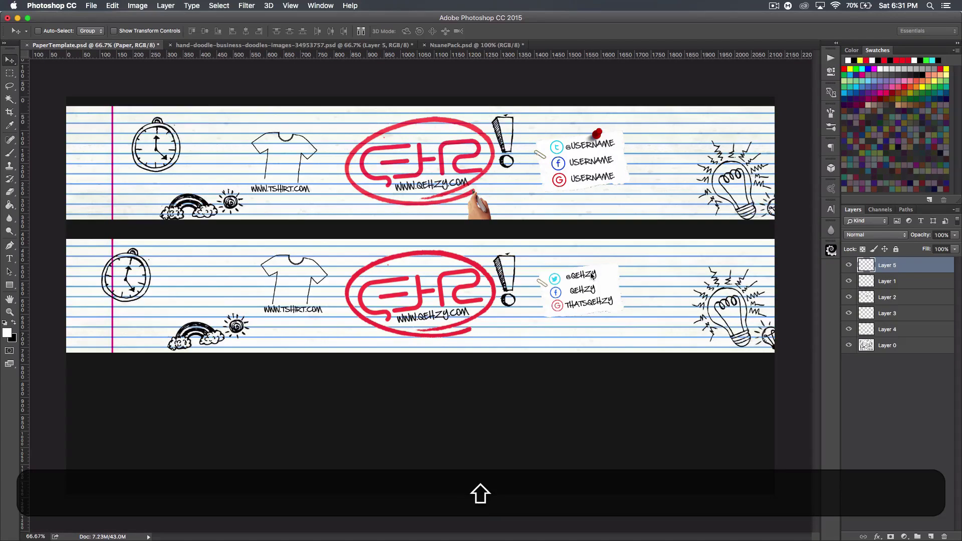
pyautogui.moveTo(593, 275); pyautogui.dragTo(593, 275)
# Scale the pushpin down to a small pin and place it at the upper edge of the lower paper note.
pyautogui.press('shift+super+t')
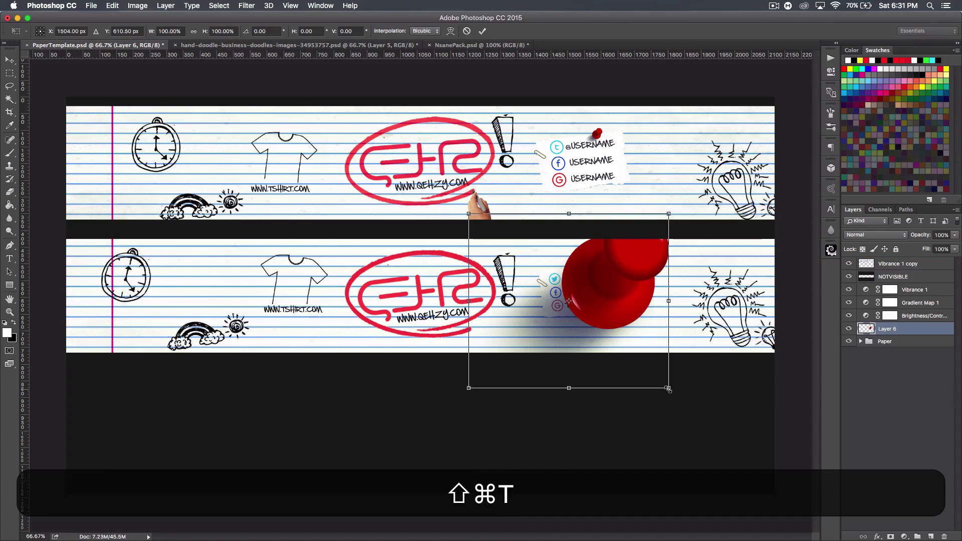
pyautogui.moveTo(668, 389); pyautogui.dragTo(612, 270)
pyautogui.press('Return')
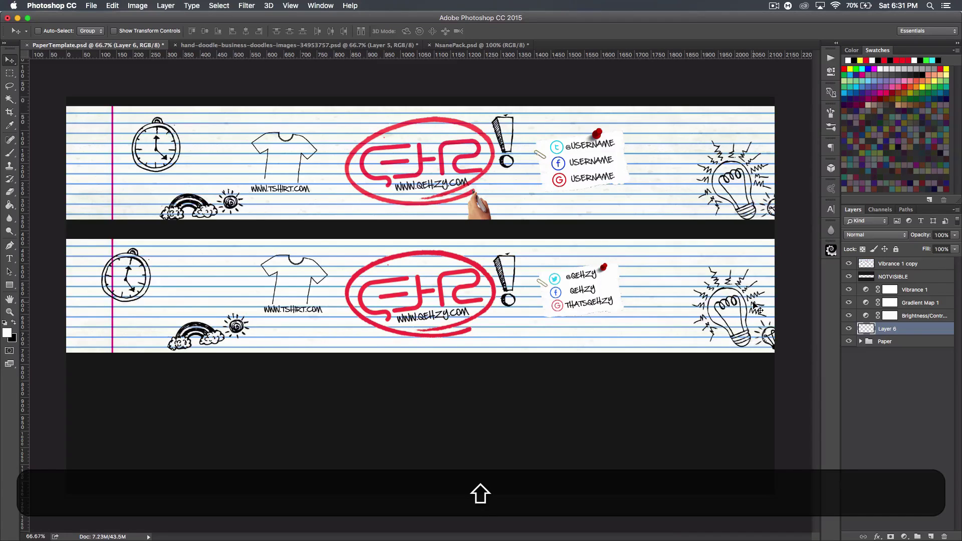
# Recolor the pushpin blue with a Hue/Saturation hue shift of -121.
pyautogui.press('shift+super+u')
pyautogui.moveTo(753, 144); pyautogui.dragTo(808, 155)
pyautogui.moveTo(746, 219); pyautogui.dragTo(718, 215)
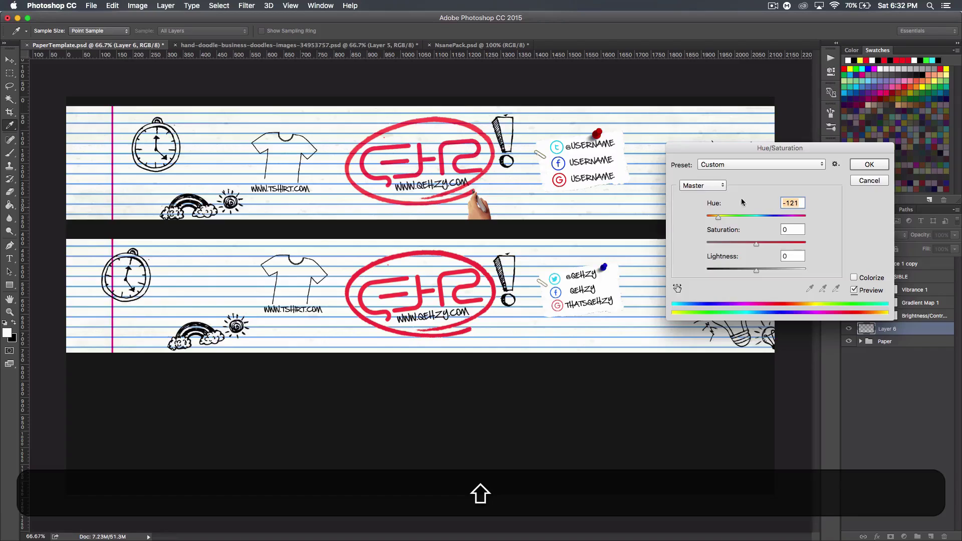
pyautogui.click(868, 166)
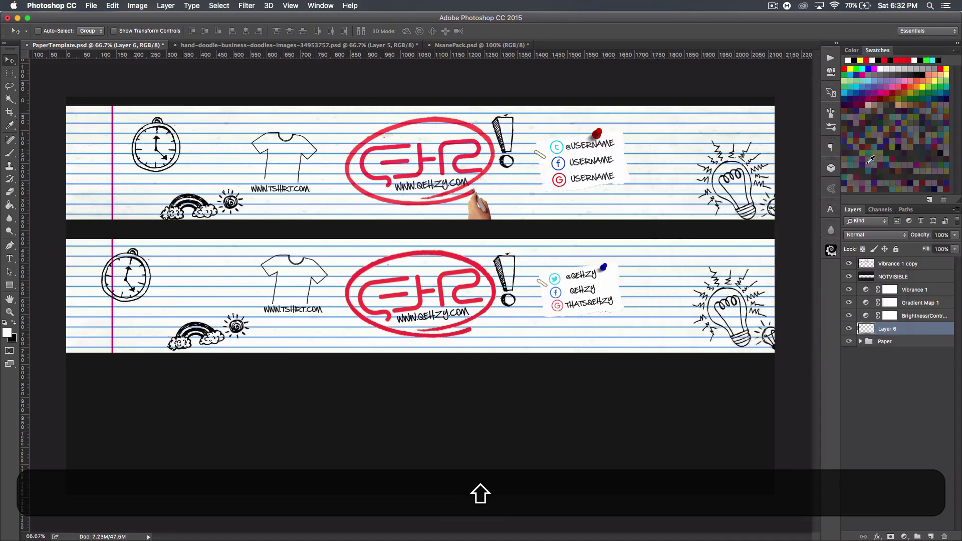